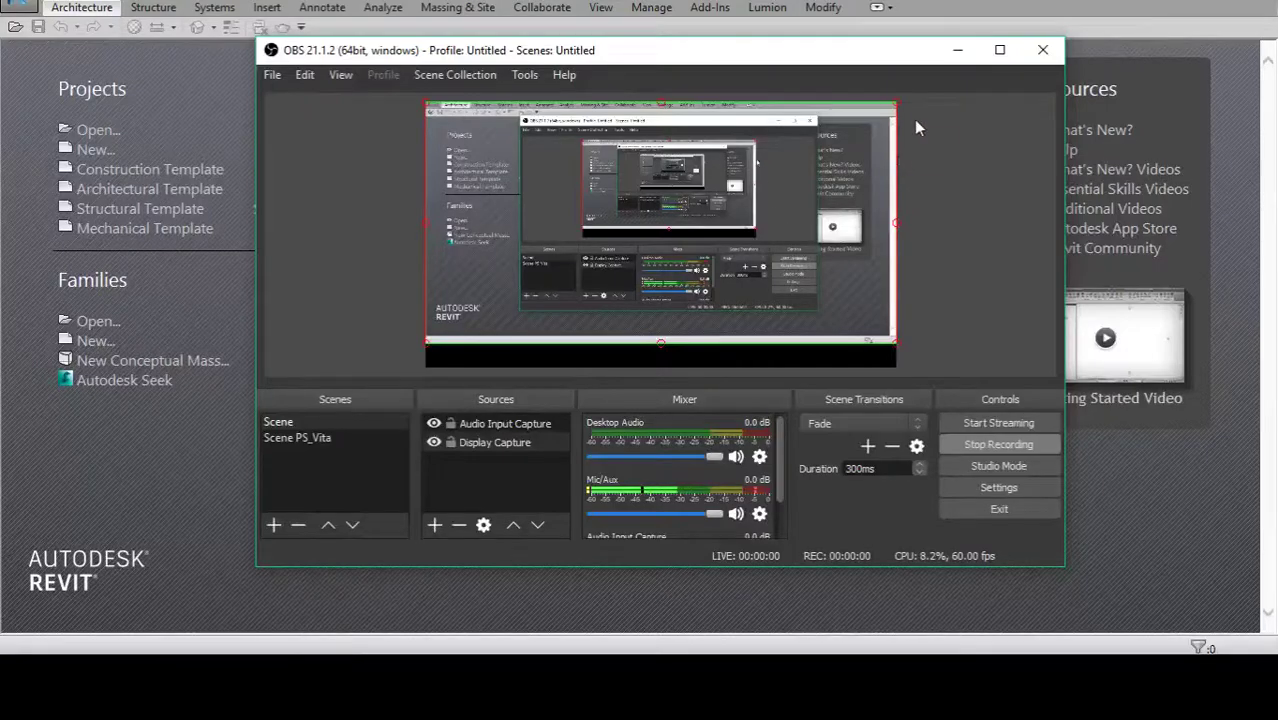
Step: Minimize the screen recorder and bring up Revit's New file choices from the application menu
click(951, 52)
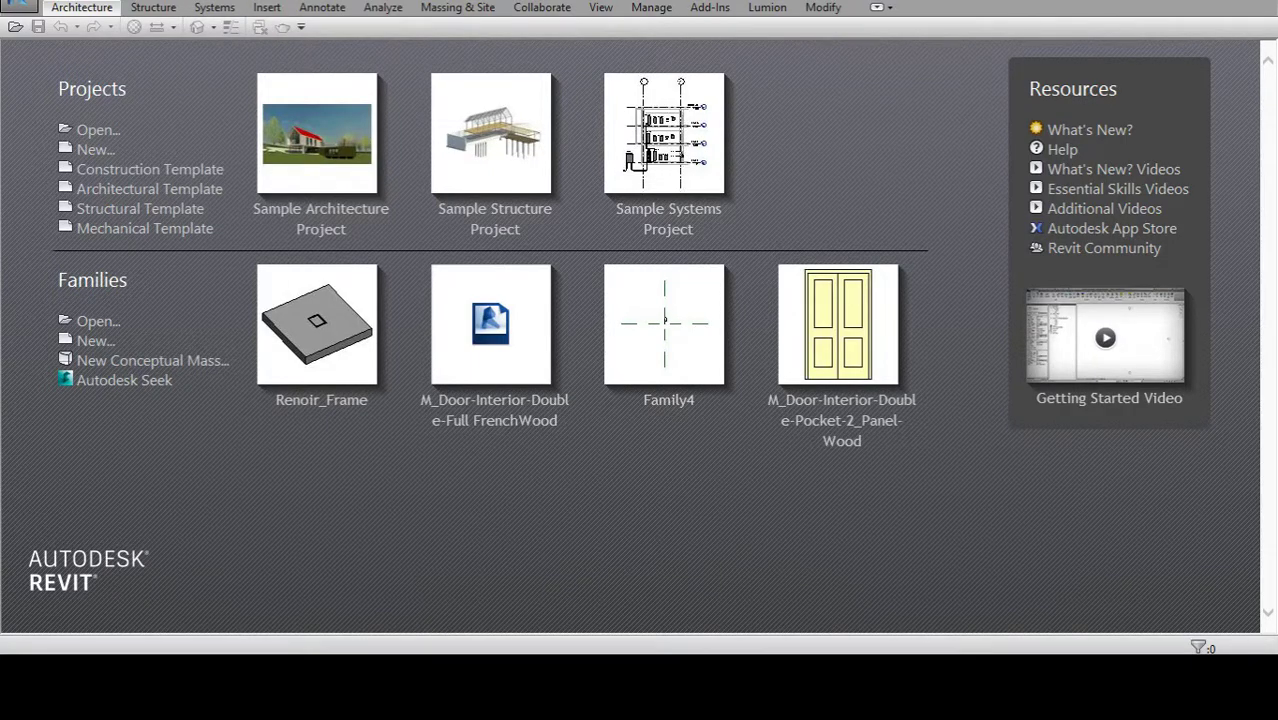
click(5, 5)
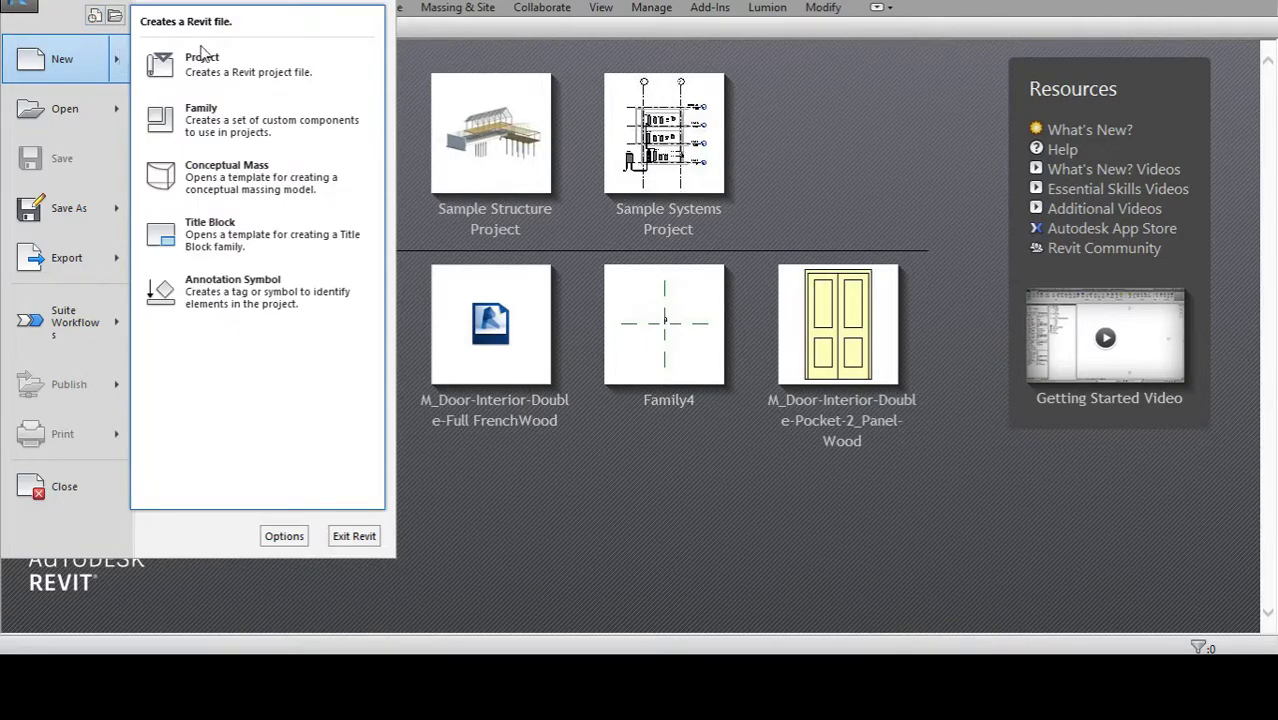
mouse_move(62, 59)
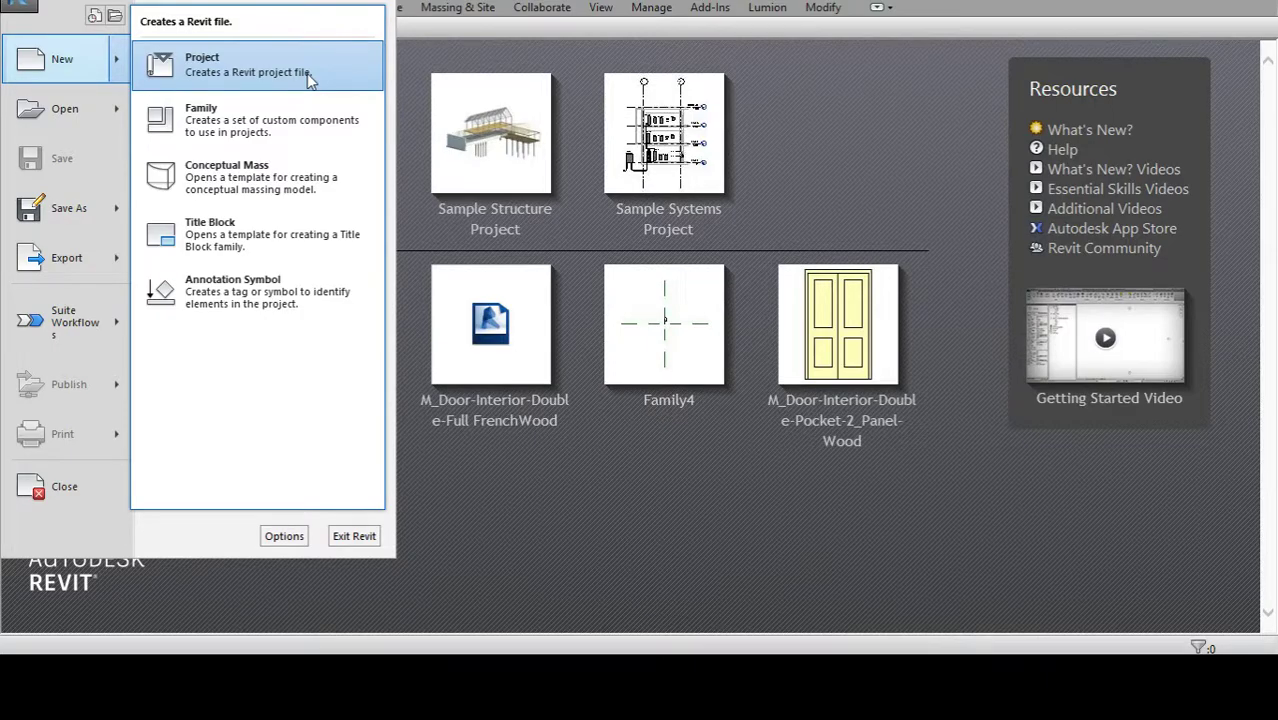
Step: Open the New Project dialog and choose Architectural Template as the template file
click(266, 58)
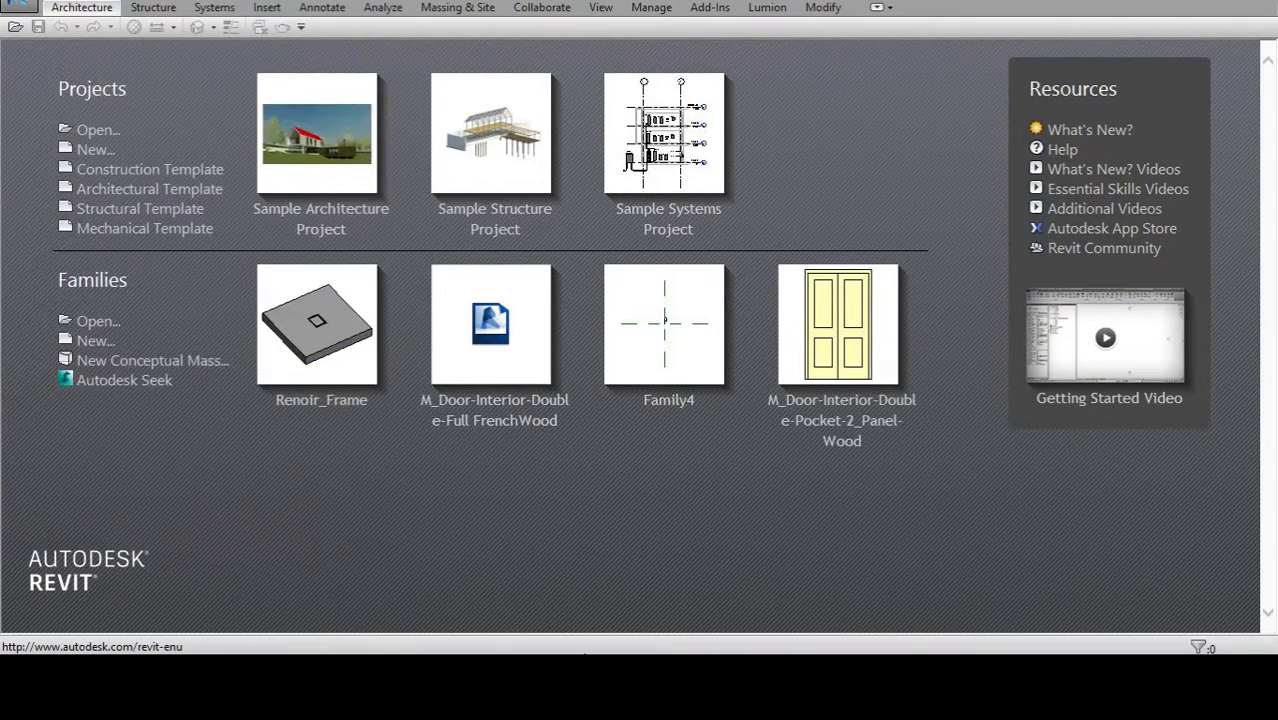
click(392, 212)
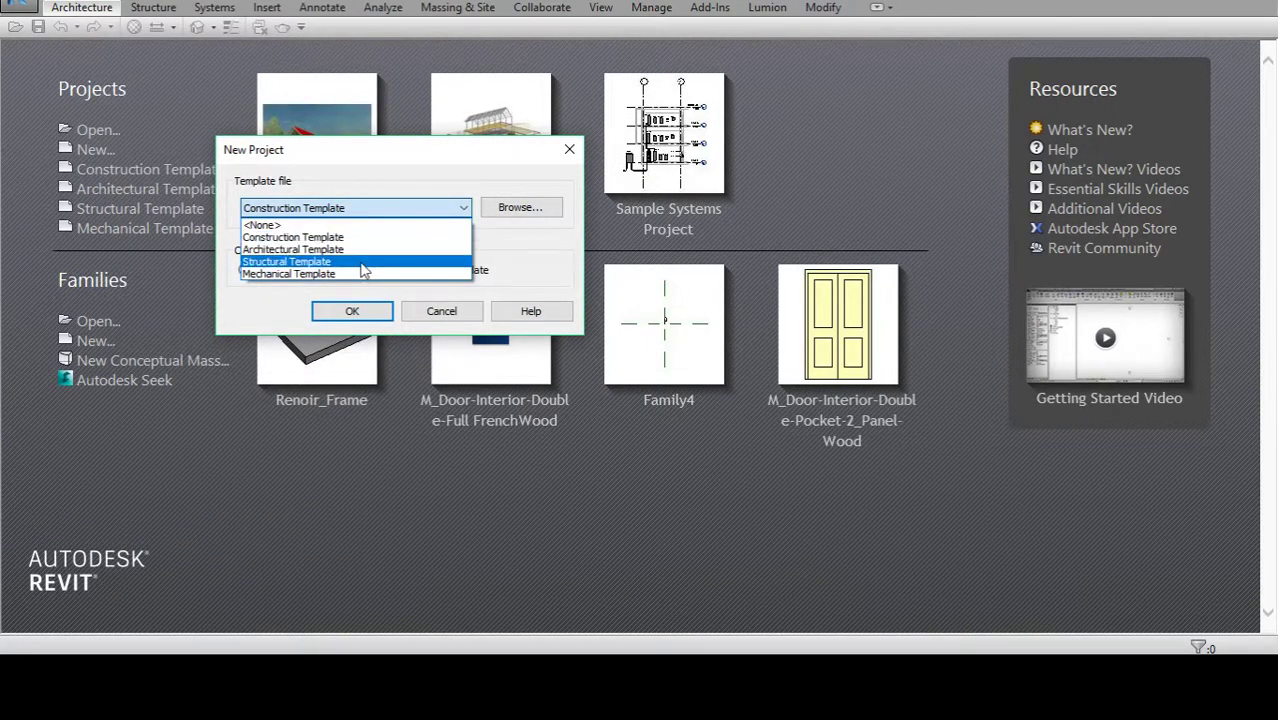
click(363, 249)
drag(366, 150, 488, 148)
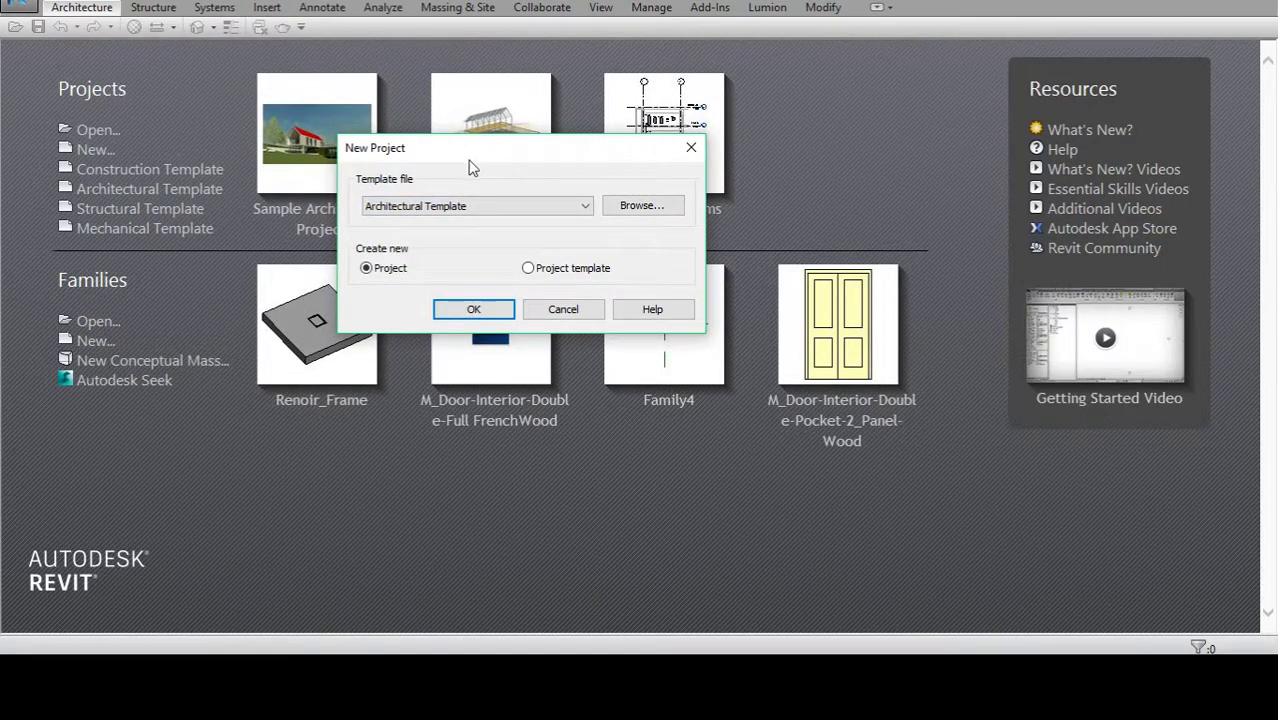
drag(468, 160, 457, 159)
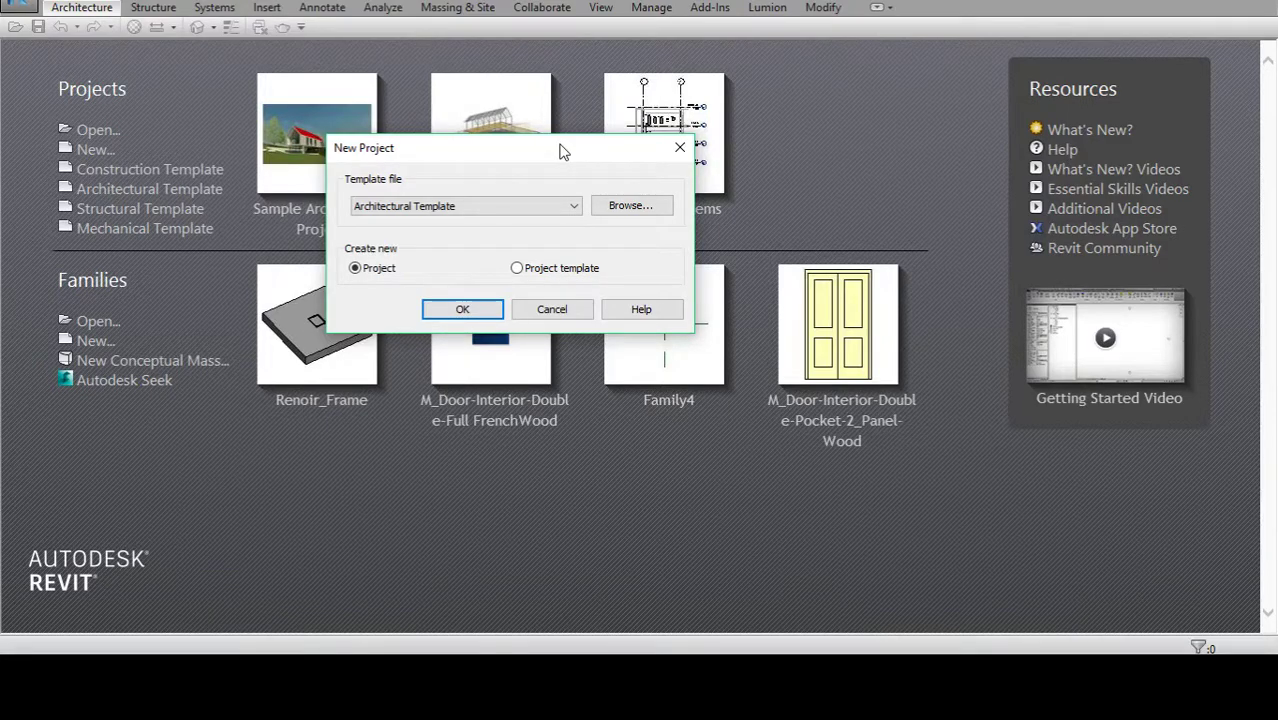
drag(560, 150, 597, 157)
Step: Look through the other templates, keep Architectural Template and confirm creating the project
click(514, 212)
click(514, 212)
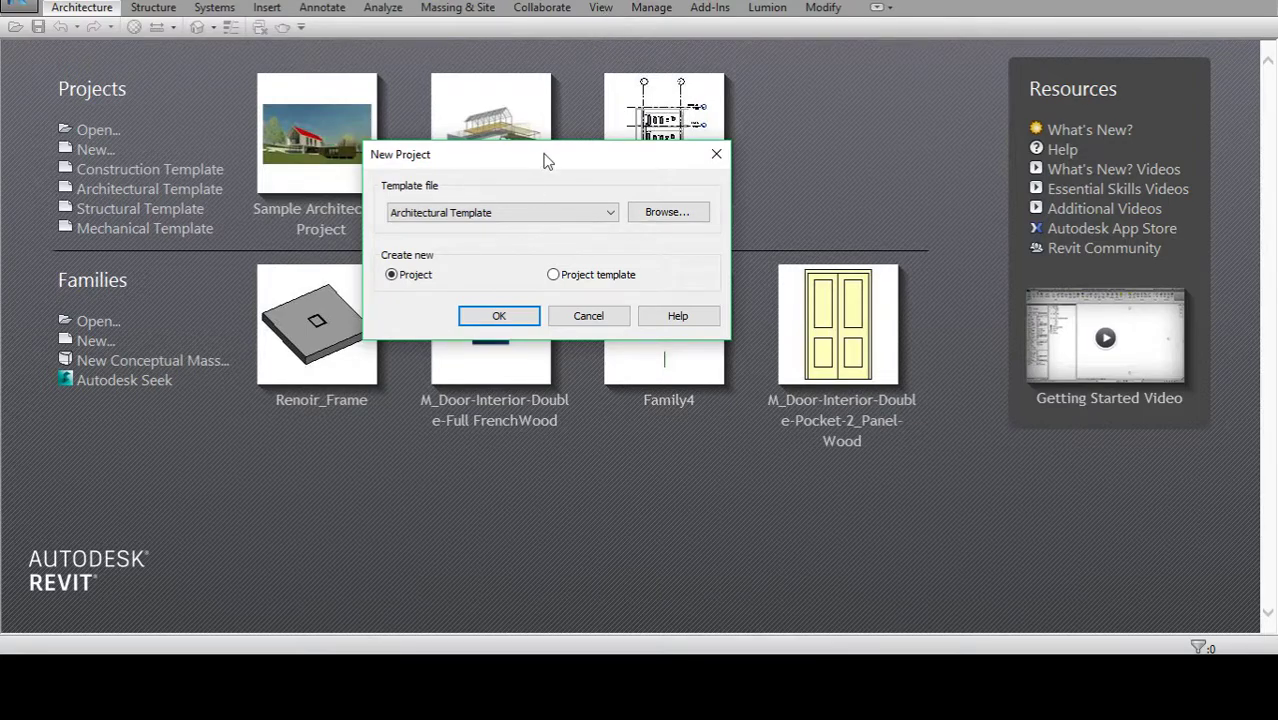
click(458, 212)
click(462, 214)
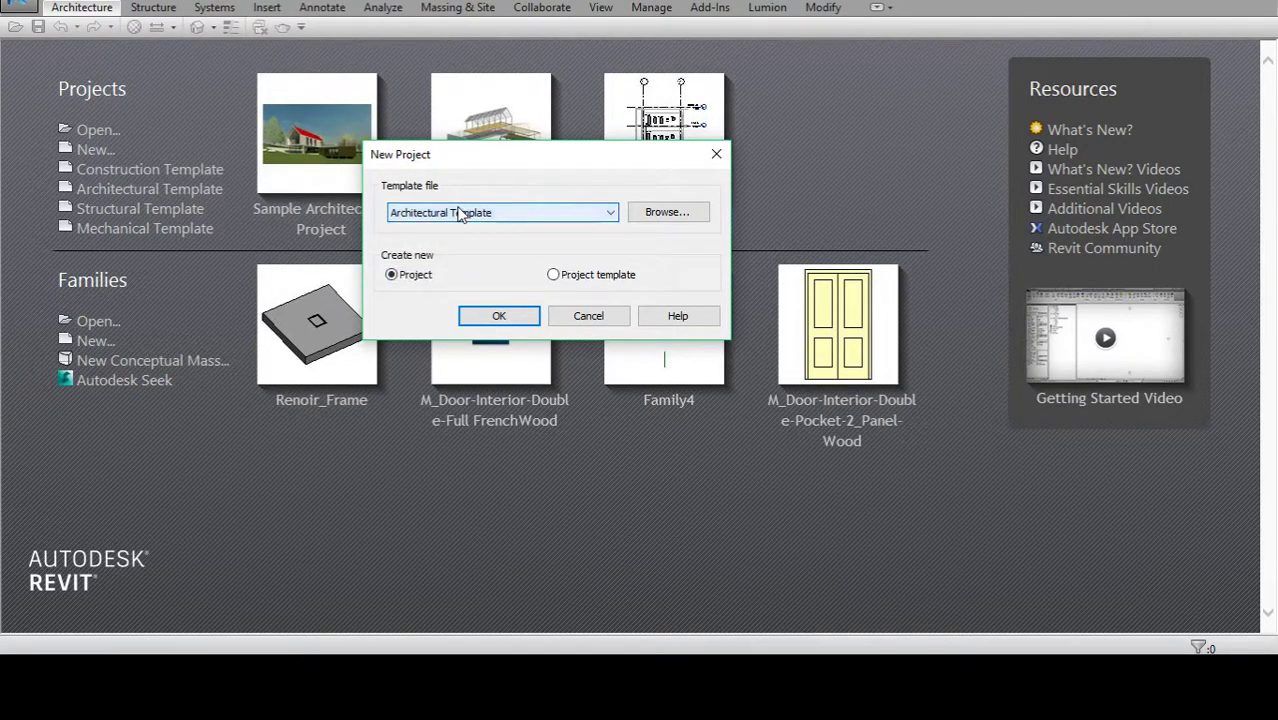
click(460, 213)
click(462, 214)
click(464, 215)
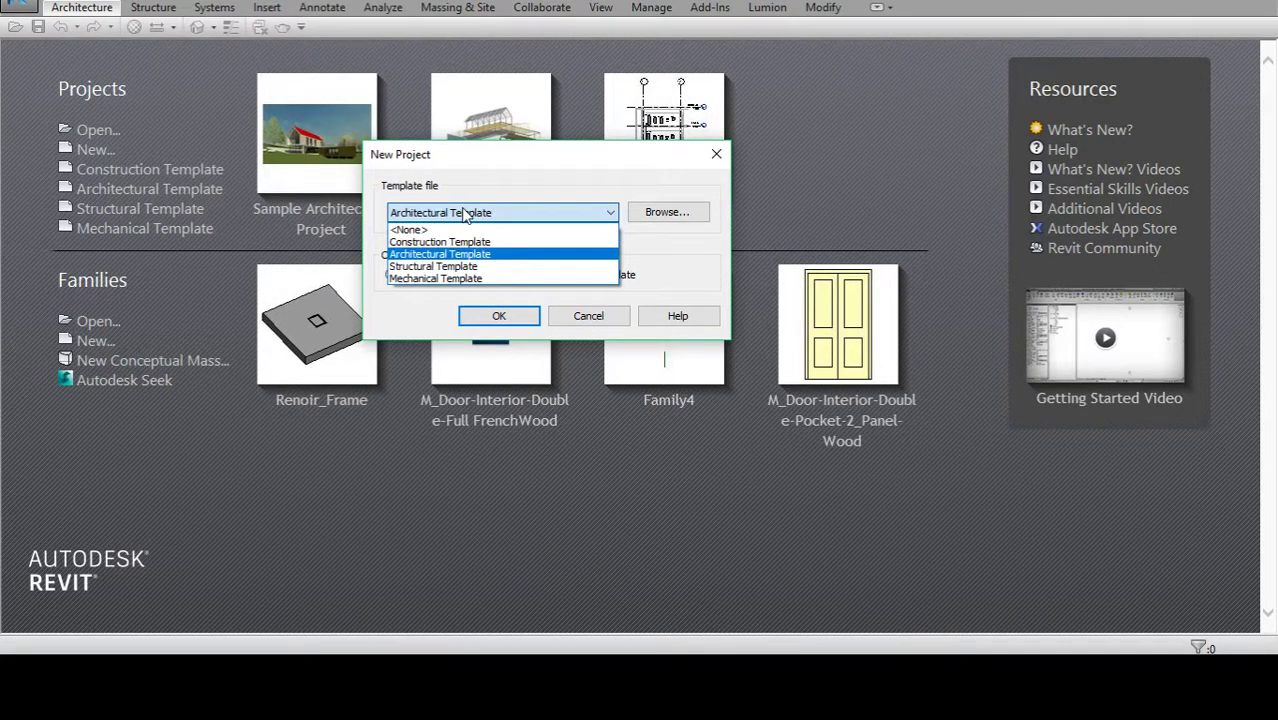
click(465, 214)
click(474, 217)
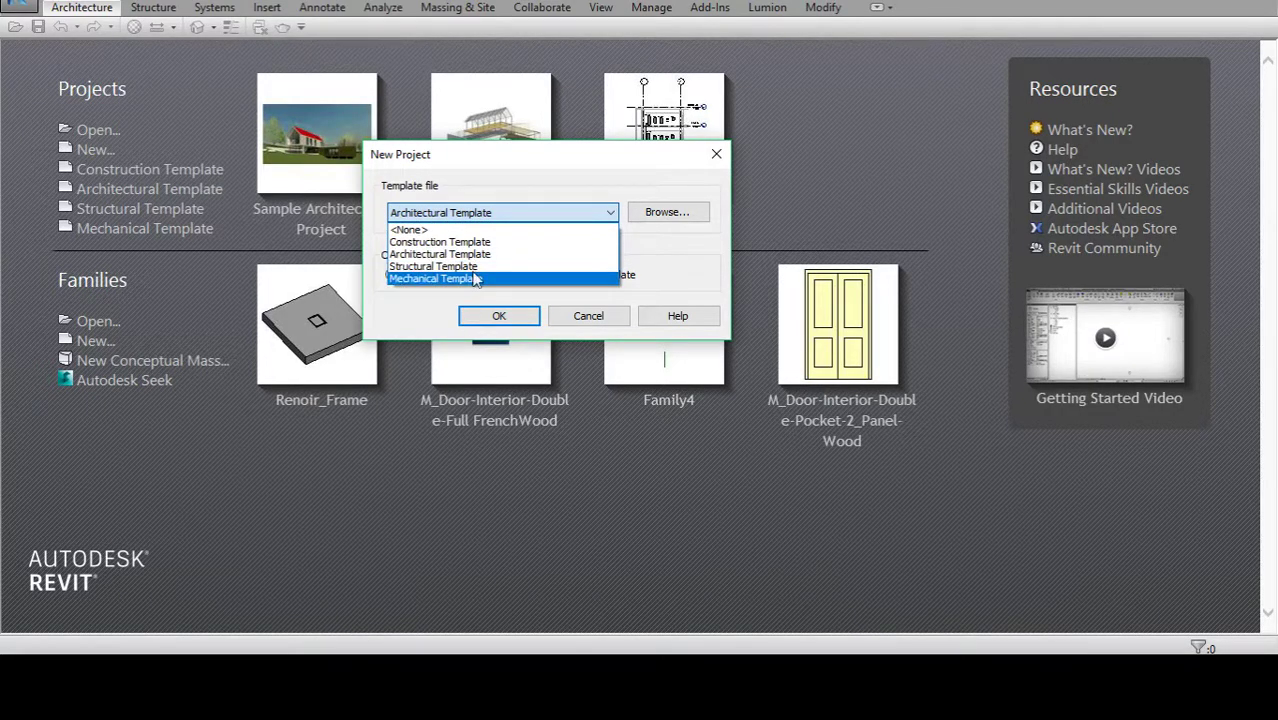
click(452, 250)
click(441, 216)
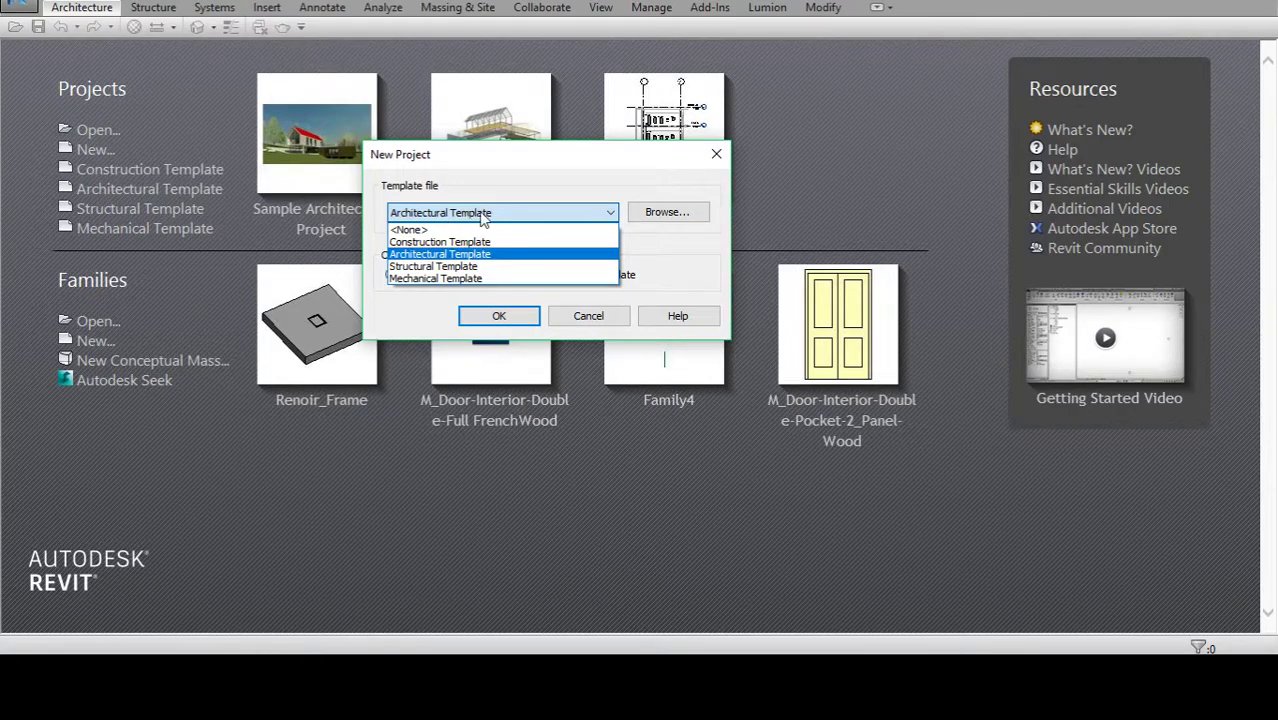
click(480, 214)
click(484, 215)
click(486, 216)
click(487, 217)
click(487, 217)
click(488, 218)
click(488, 218)
click(489, 219)
click(490, 218)
click(499, 315)
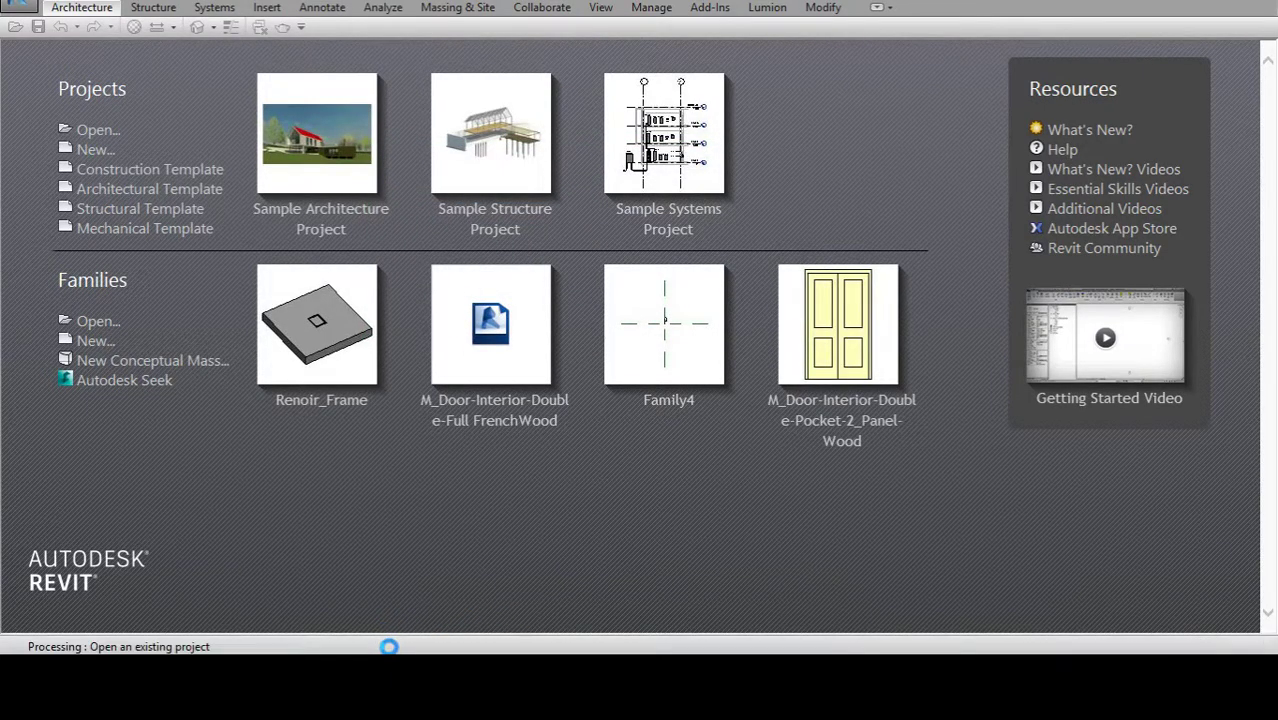
Step: Open the floor-plan scan from the ref folder in Windows Photo Viewer, placed to the right
click(458, 558)
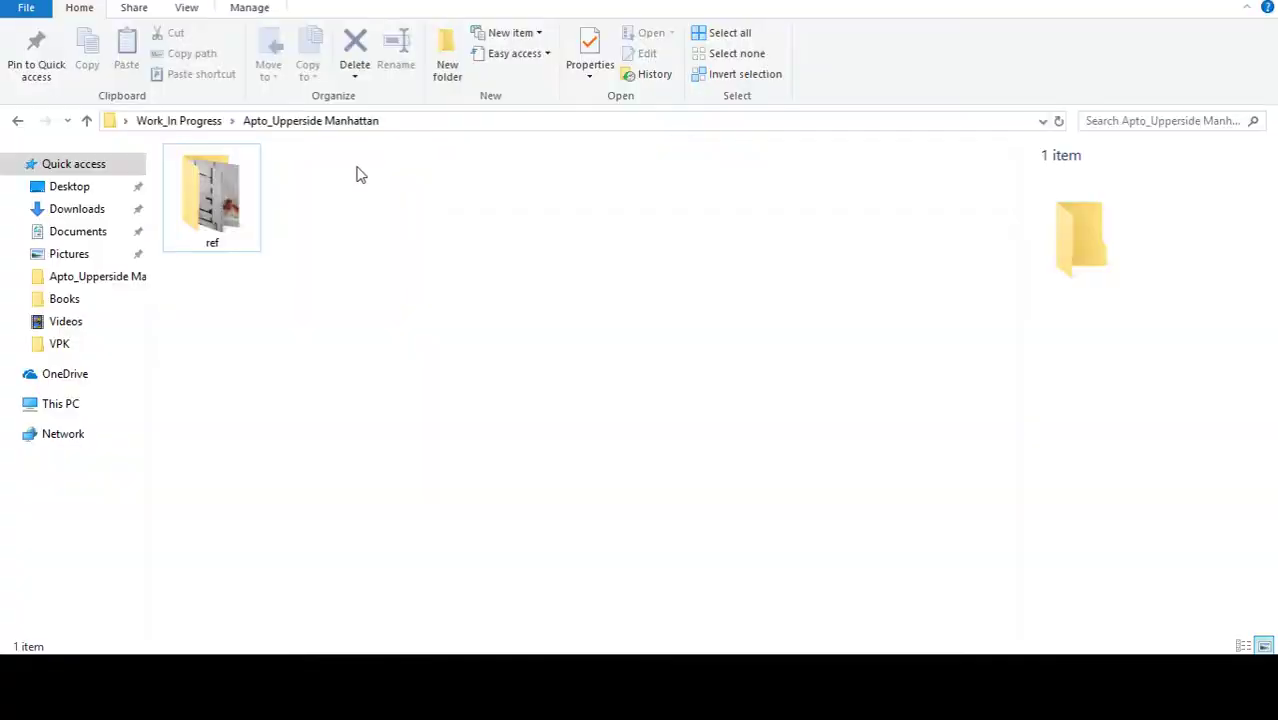
double_click(210, 200)
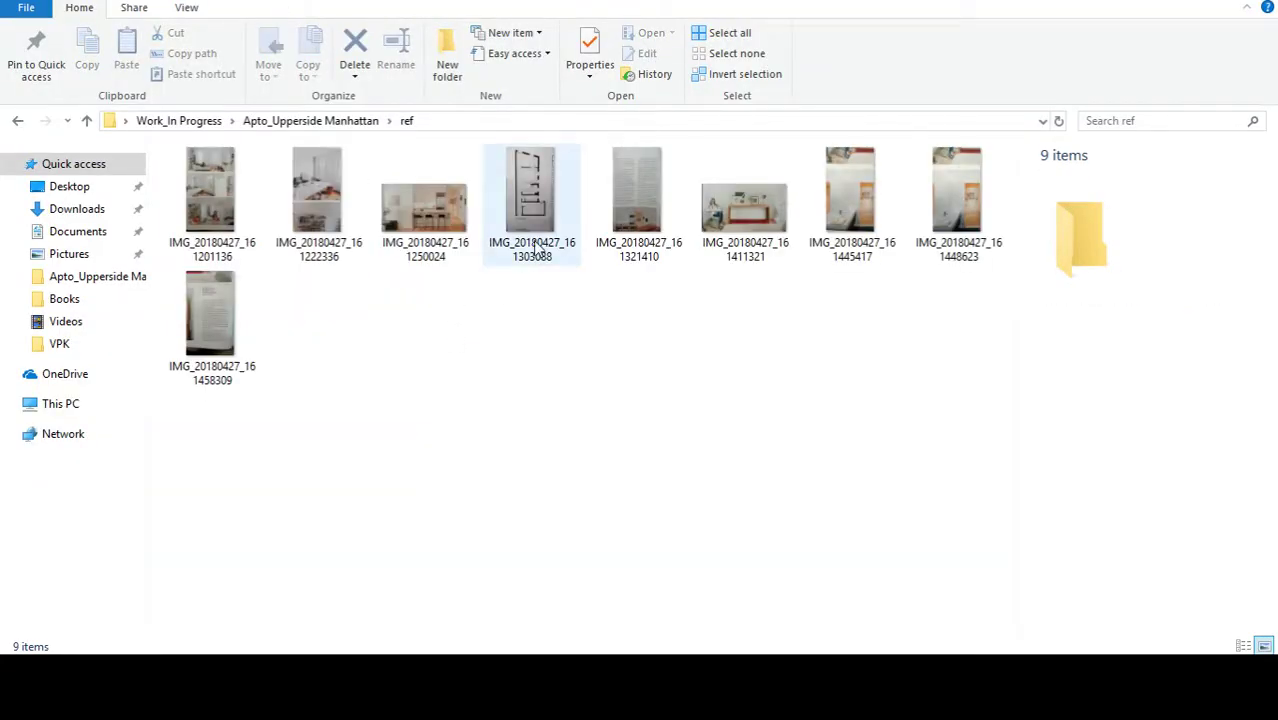
click(530, 200)
drag(541, 386, 534, 203)
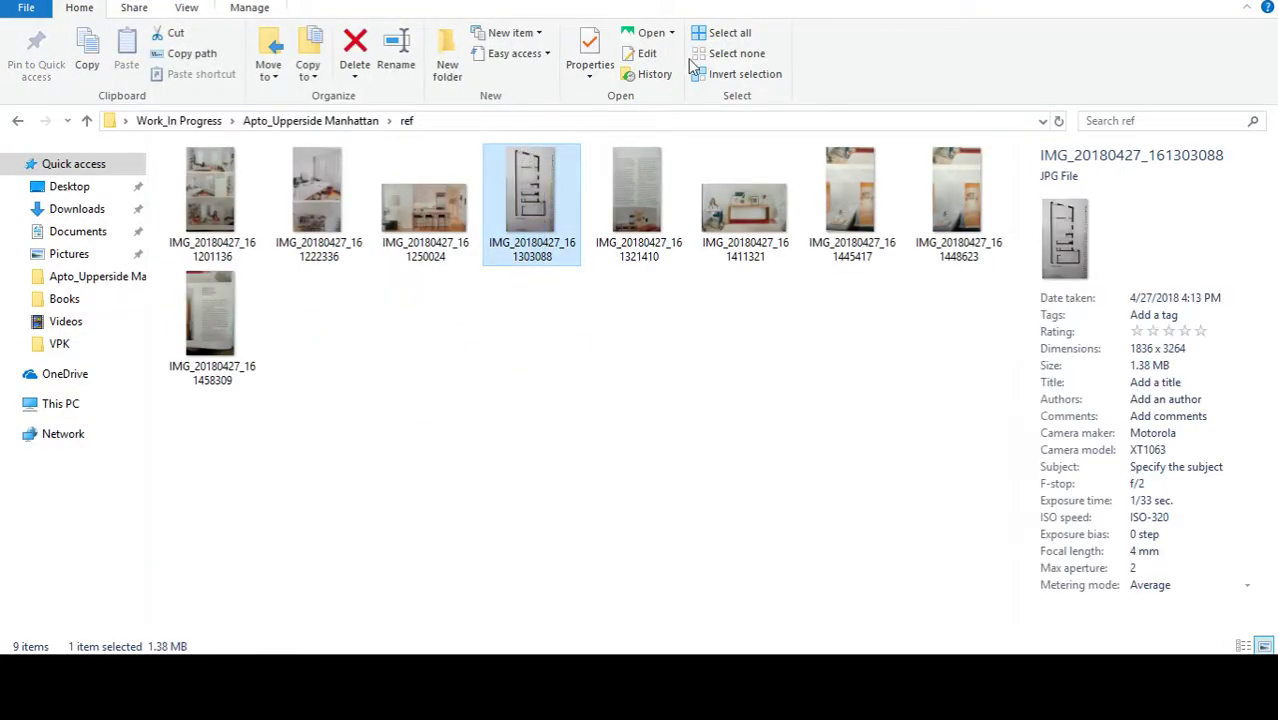
click(671, 33)
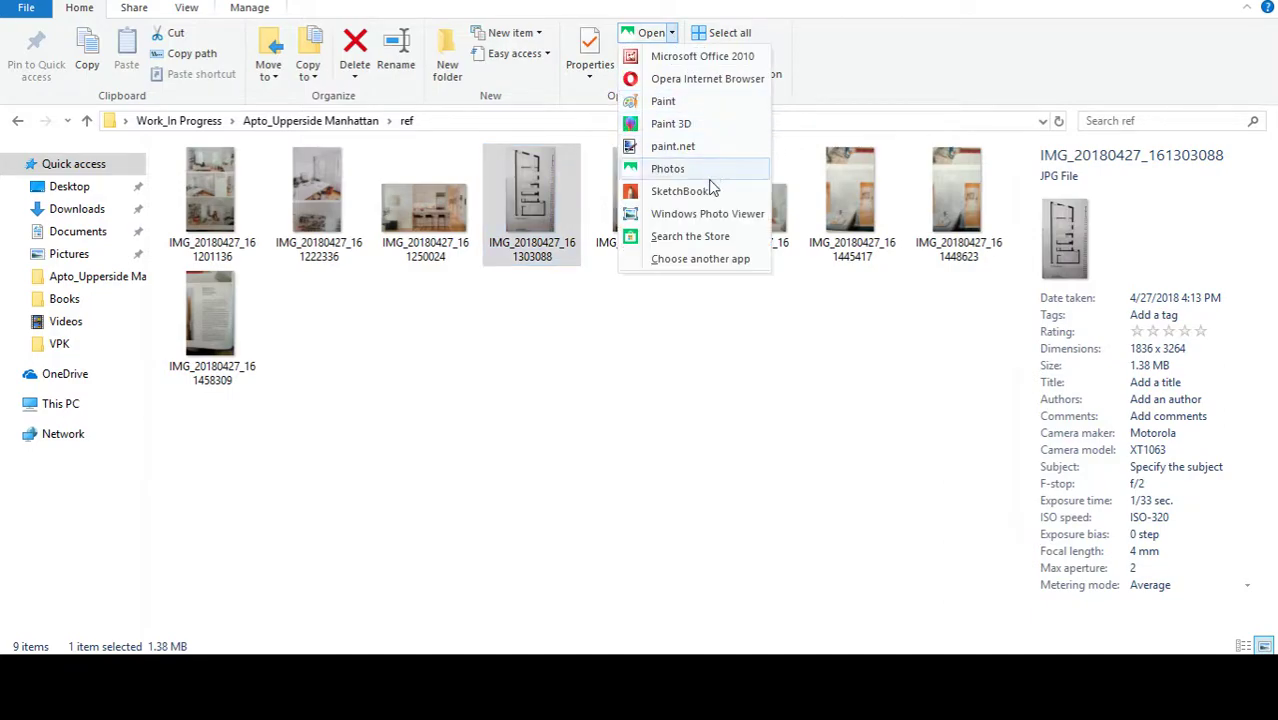
click(712, 216)
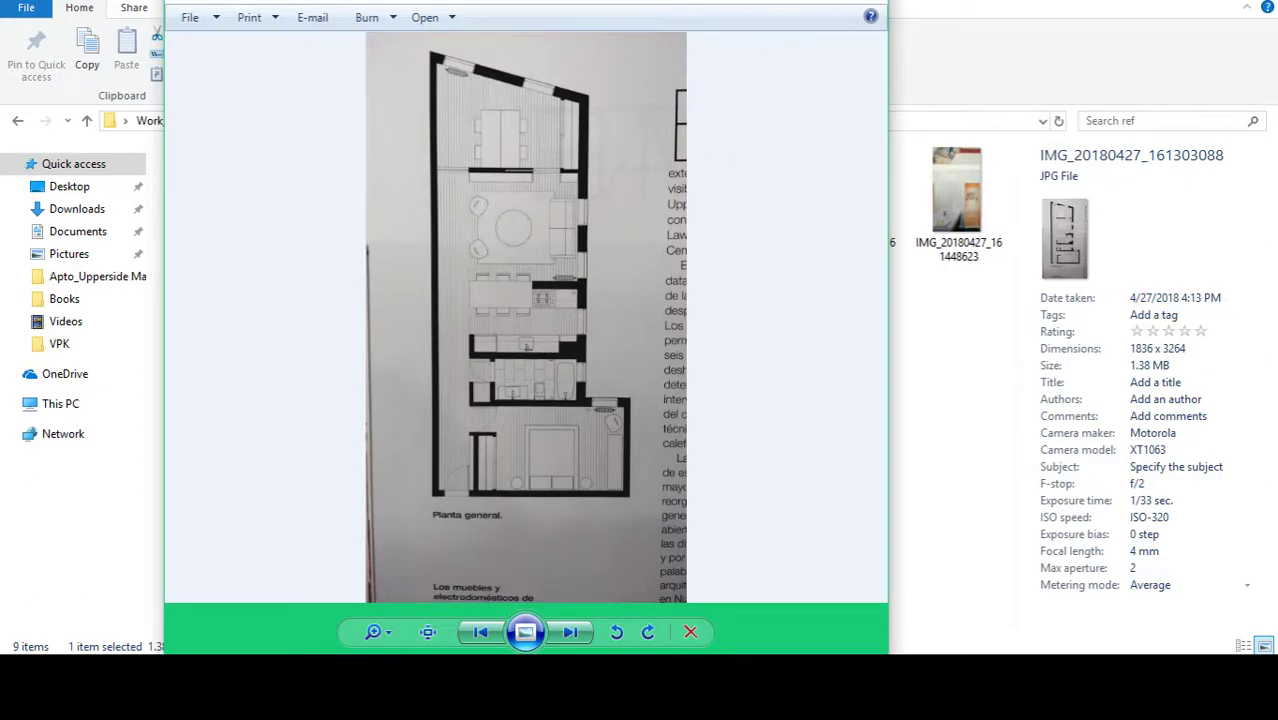
drag(641, 2, 1096, 181)
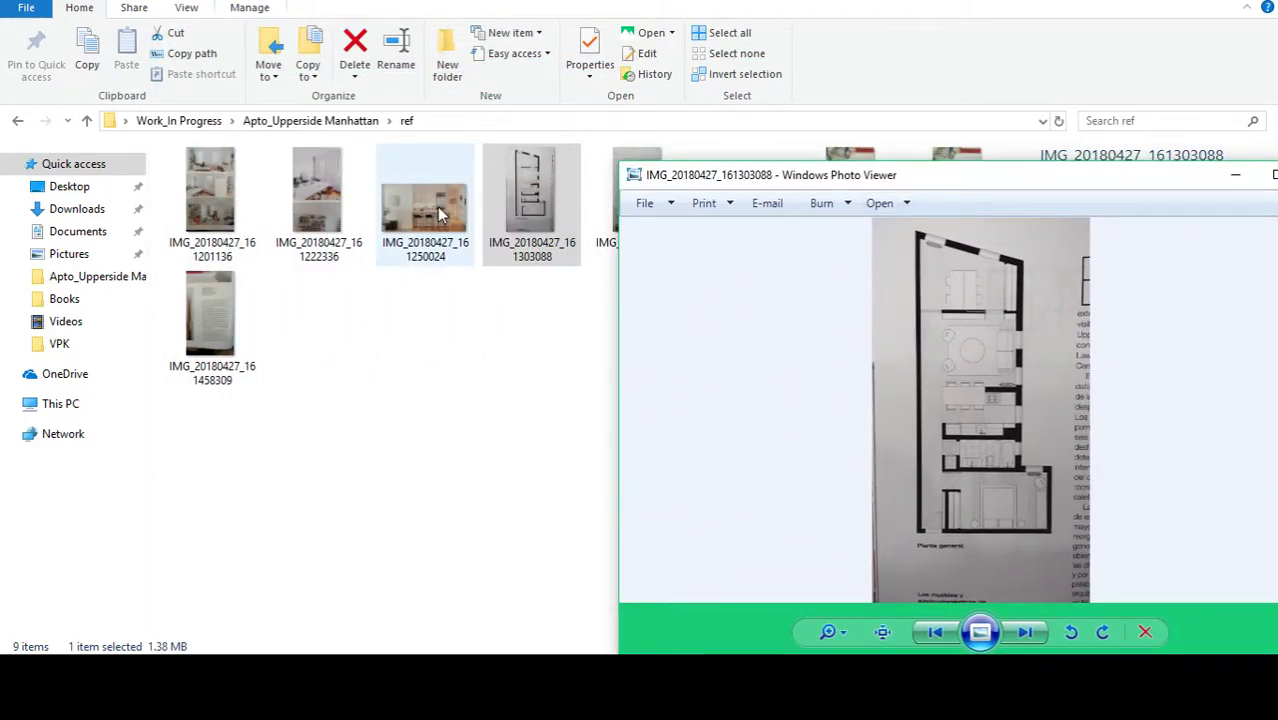
Step: Open the kitchen photo in Windows Photo Viewer and position its window
click(437, 206)
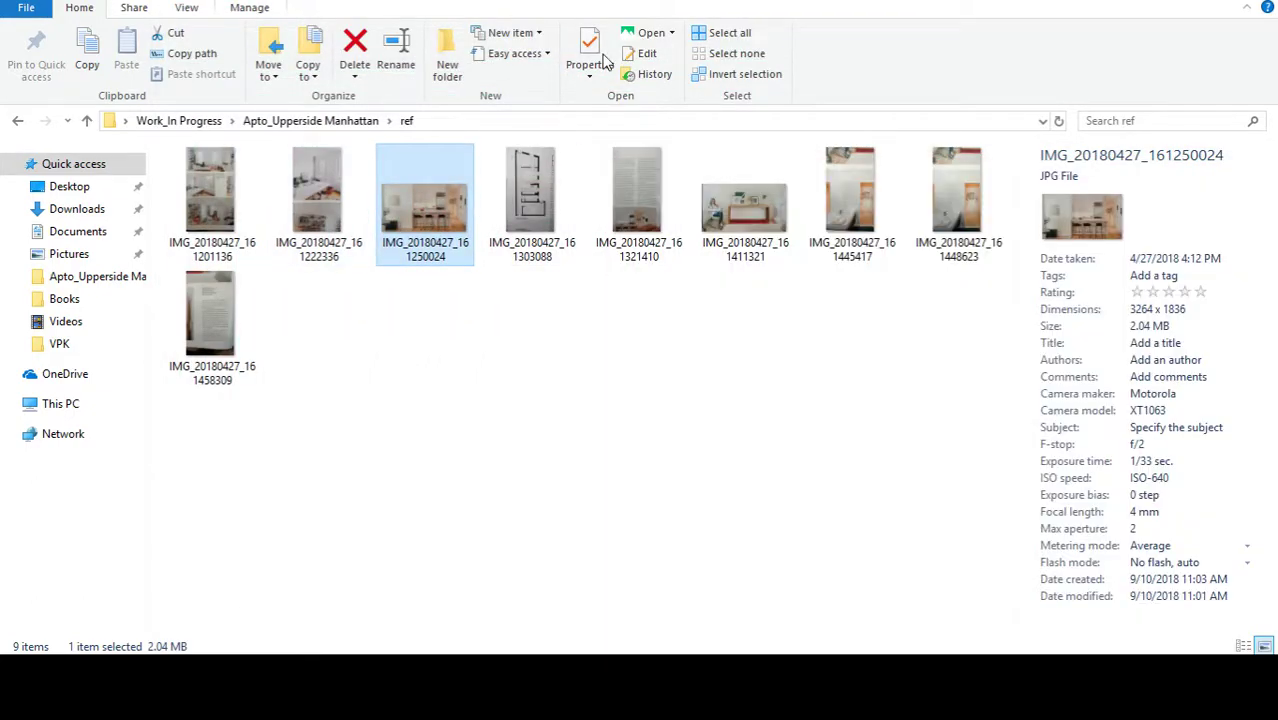
click(672, 33)
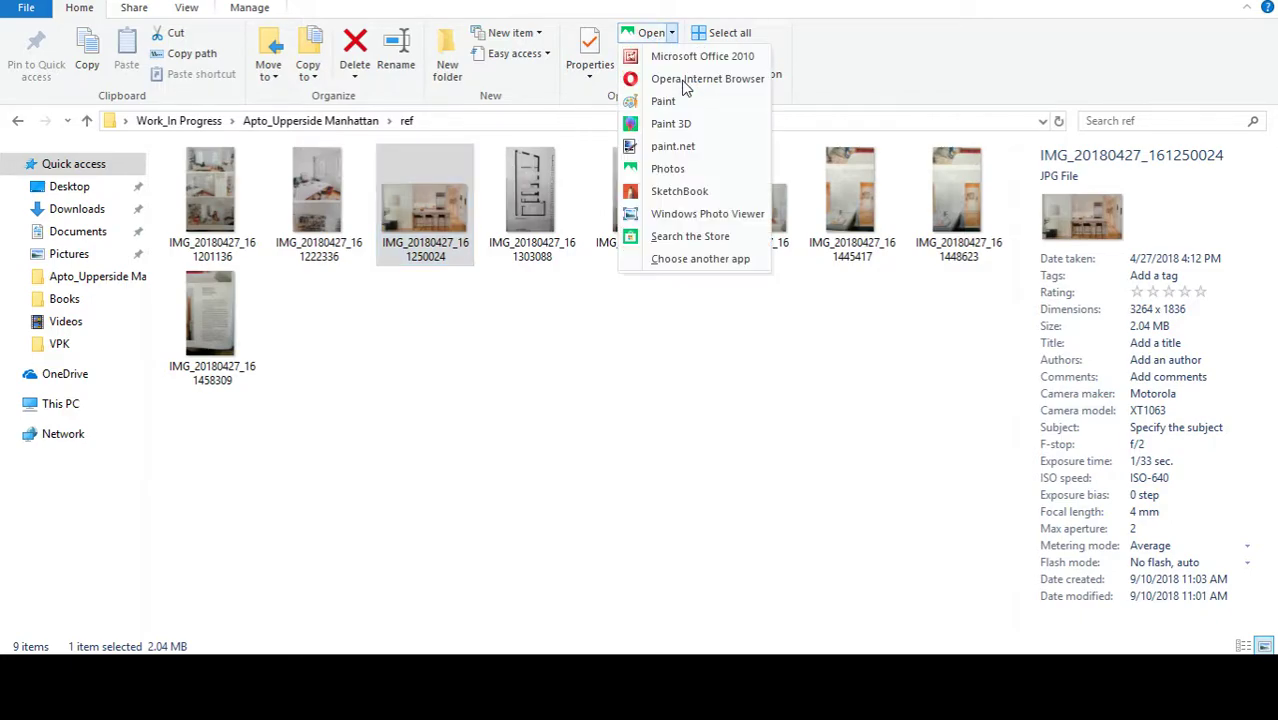
click(698, 214)
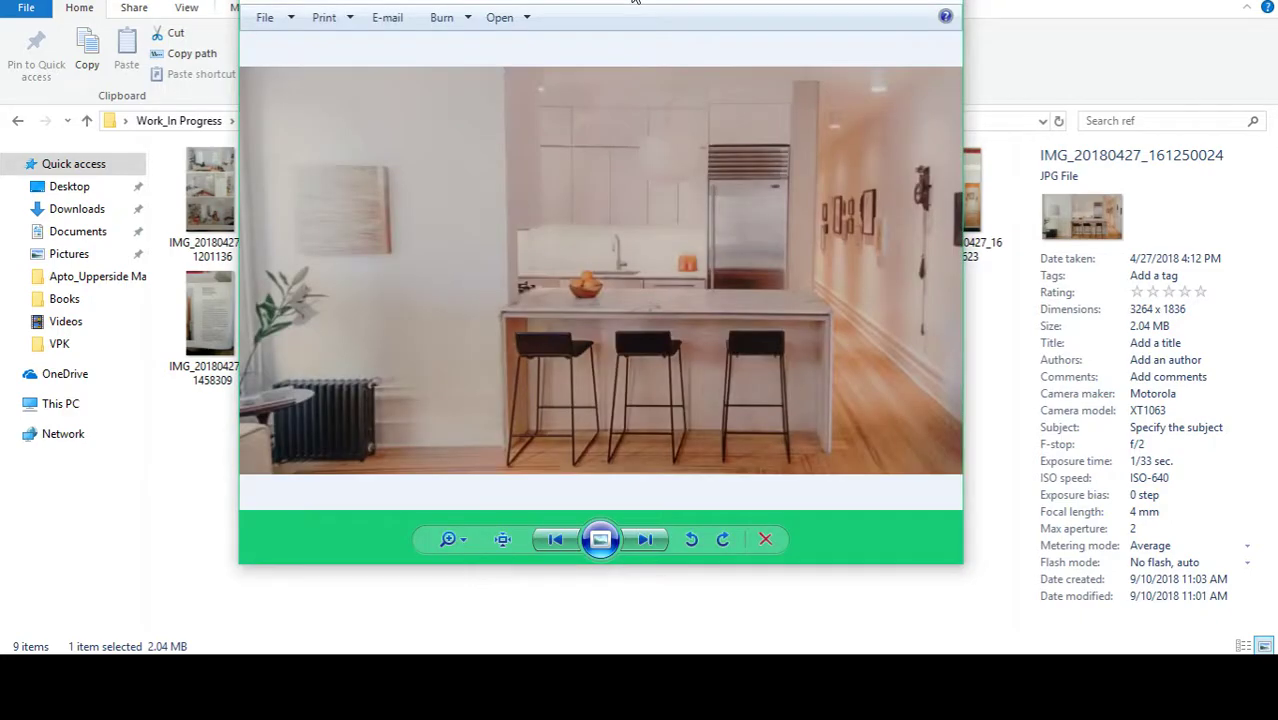
drag(633, 0, 554, 5)
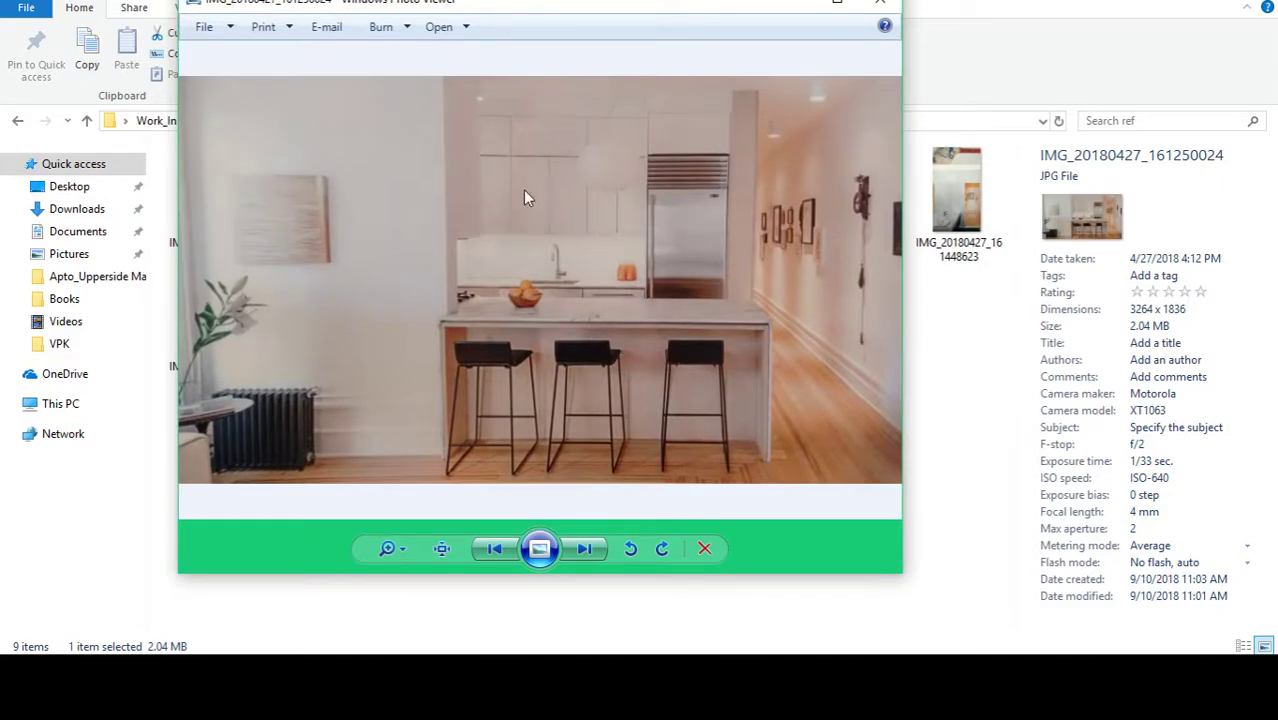
drag(633, 30, 691, 32)
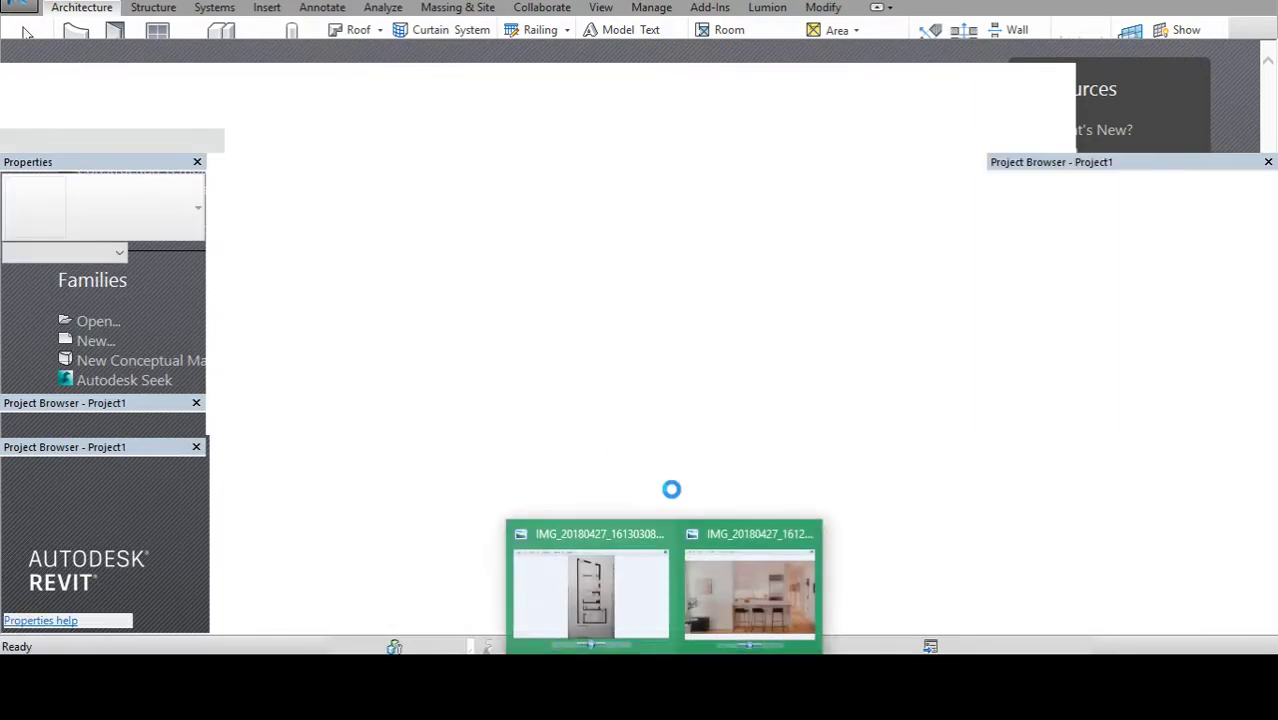
Step: Arrange the floor-plan and kitchen photo viewers, then return to Revit's Level 1 plan and View tab
click(590, 595)
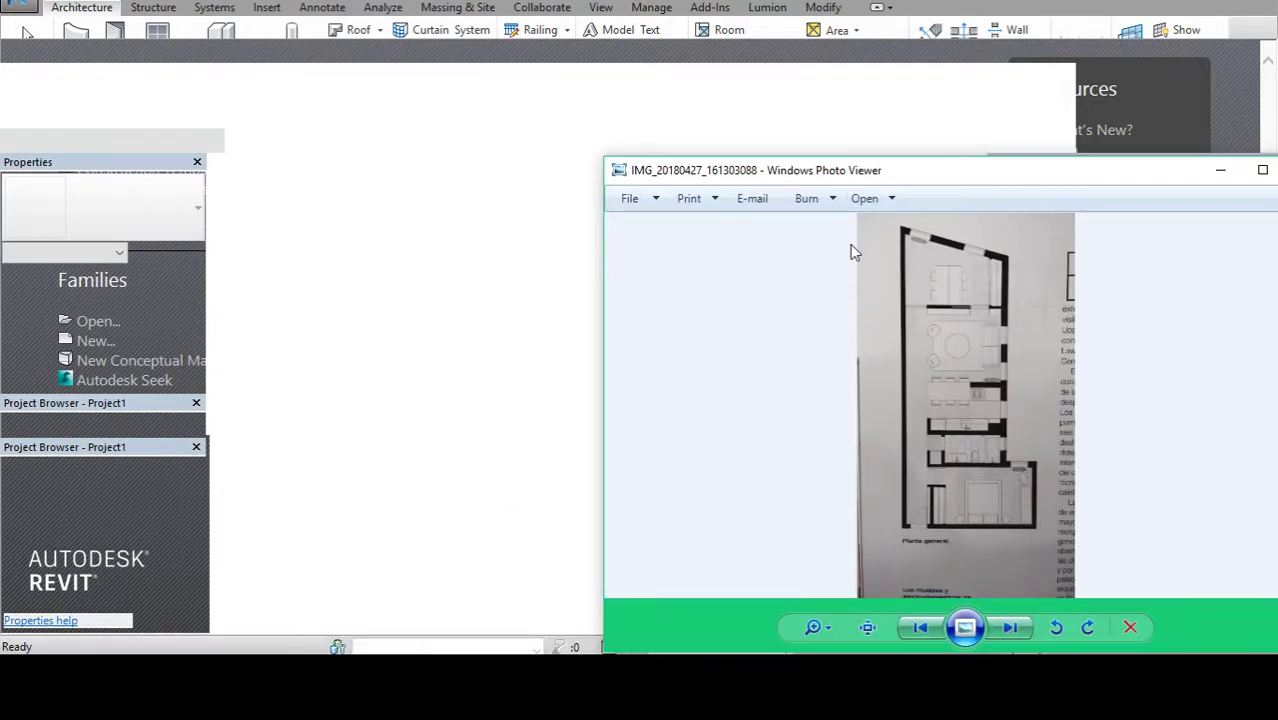
drag(893, 177, 809, 151)
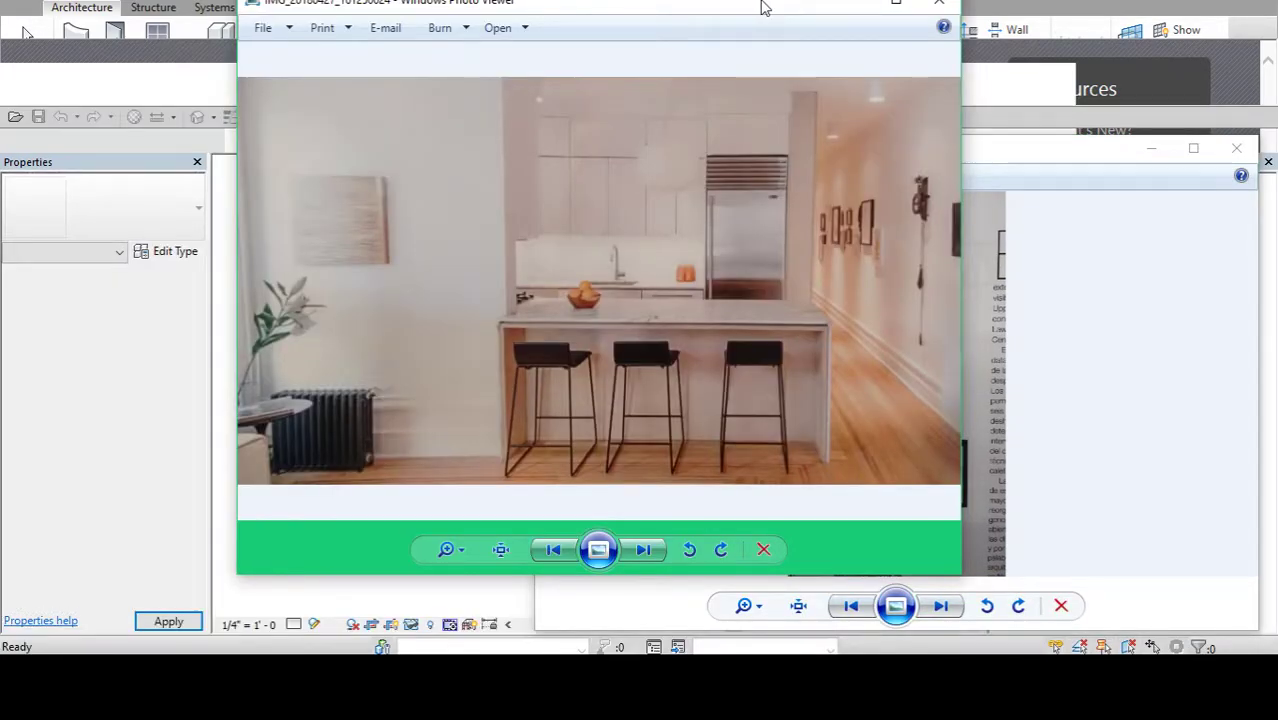
drag(500, 5, 522, 11)
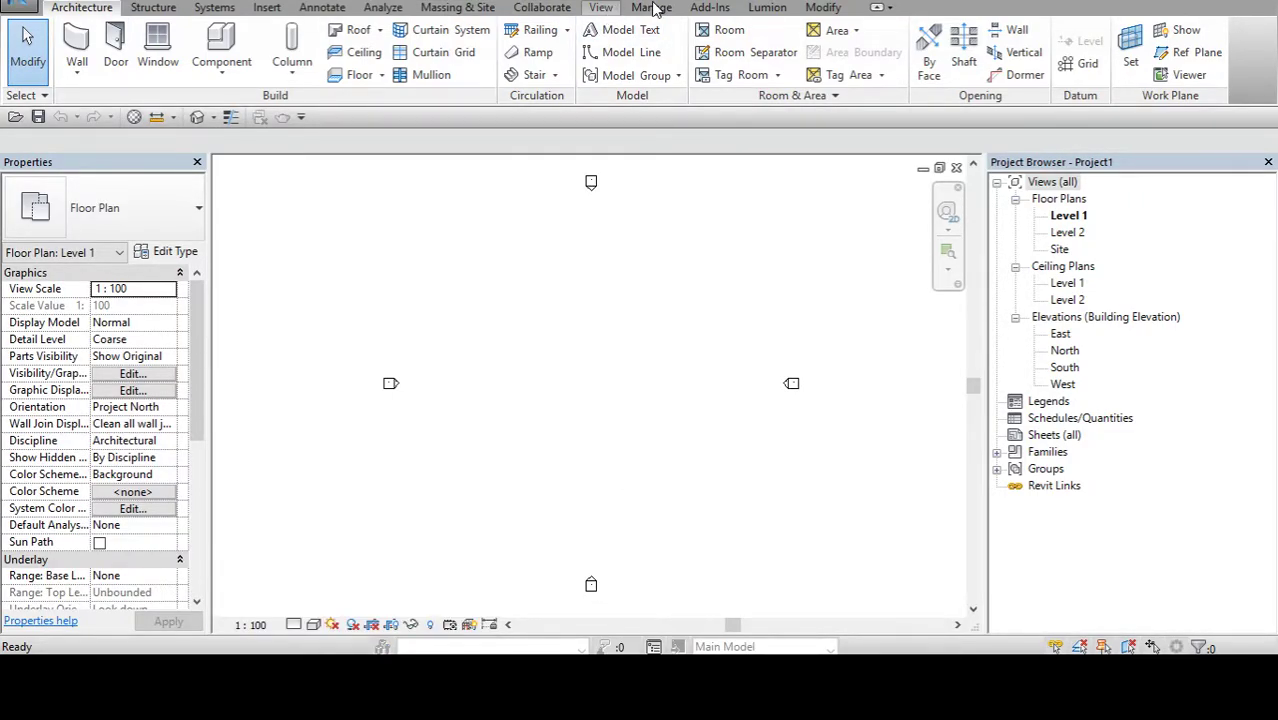
click(616, 3)
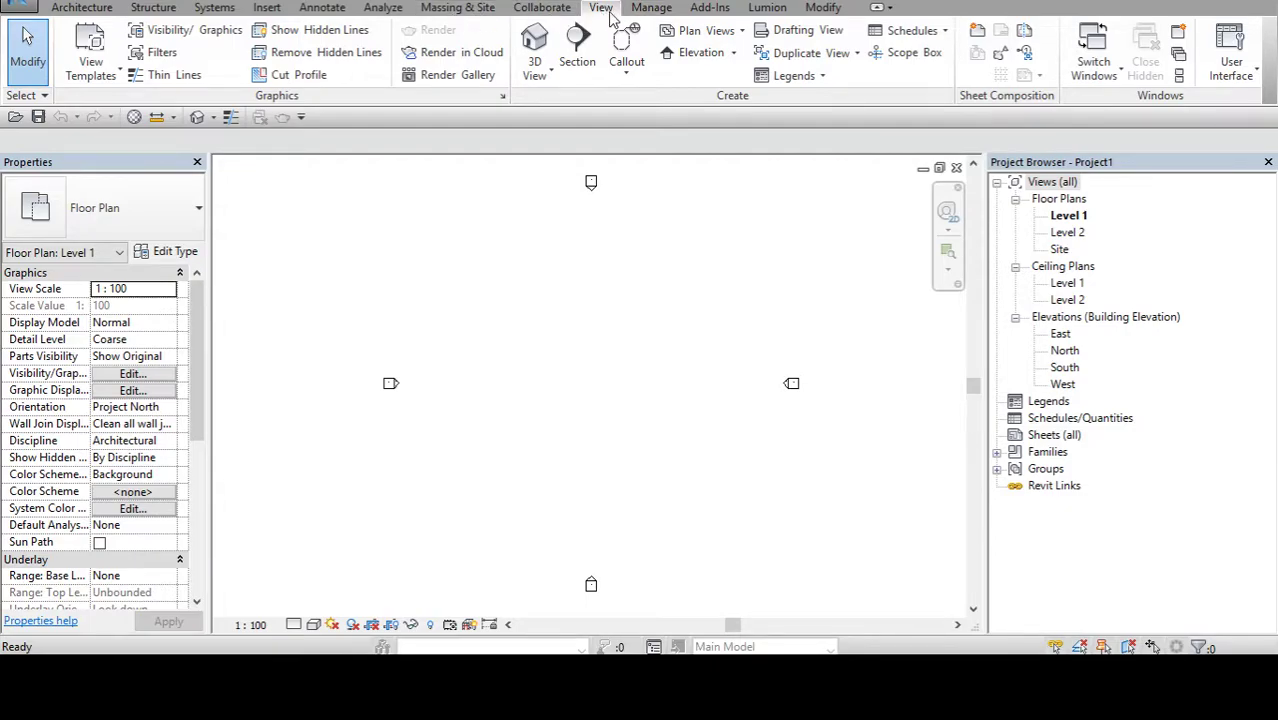
Step: Add a drafting view, correct its name to 'Drafting vista real', and set scale 1 : 1
click(799, 30)
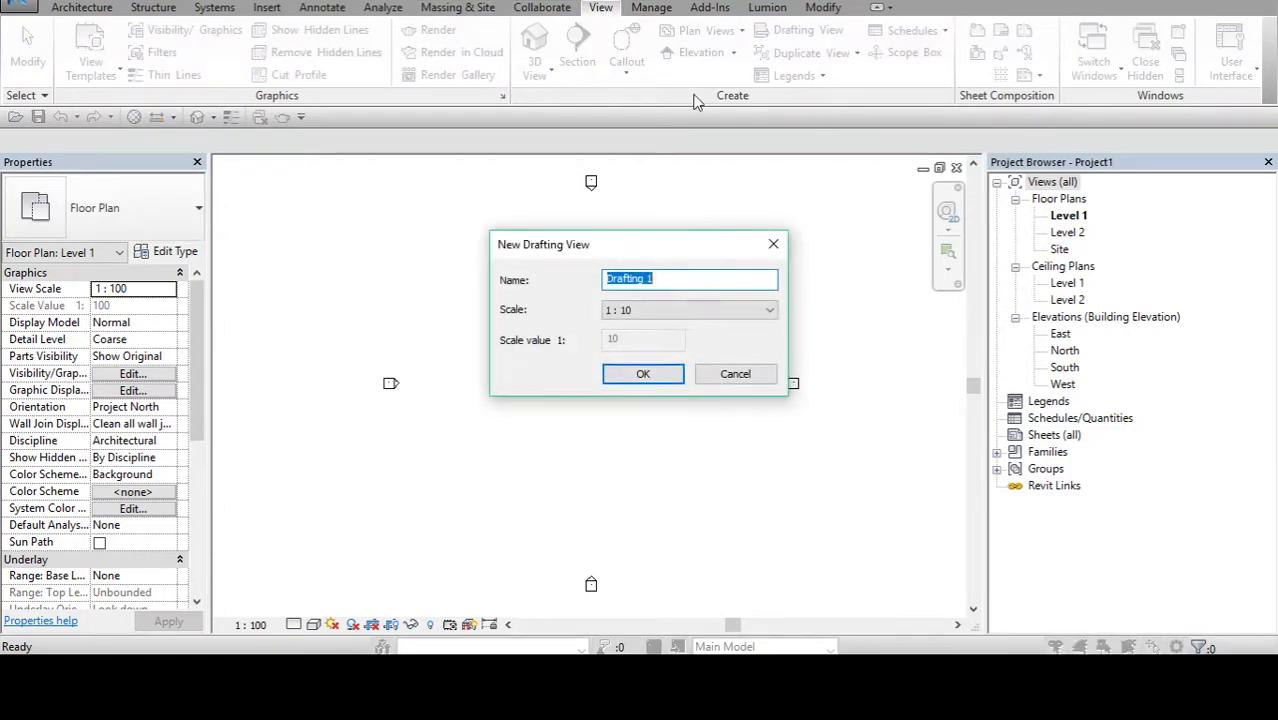
click(667, 278)
text(vista 3d)
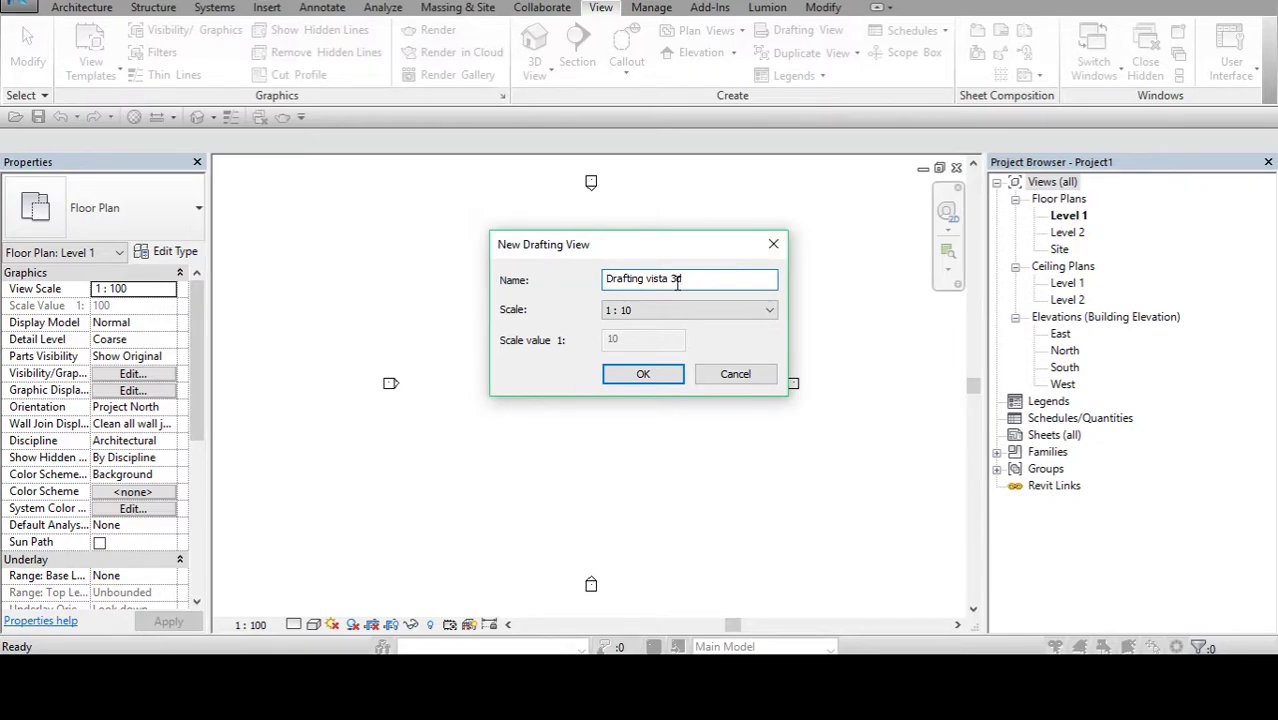
key(BackSpace)
key(BackSpace)
text(real)
click(690, 310)
click(662, 337)
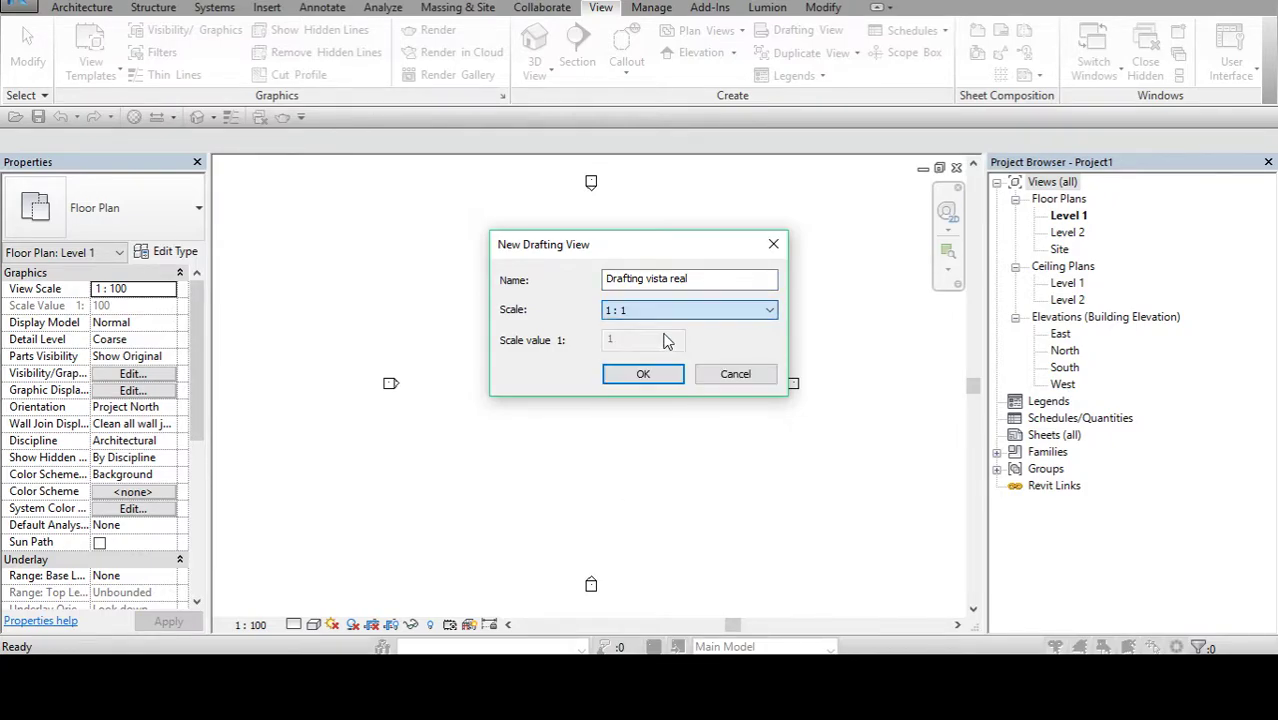
click(643, 374)
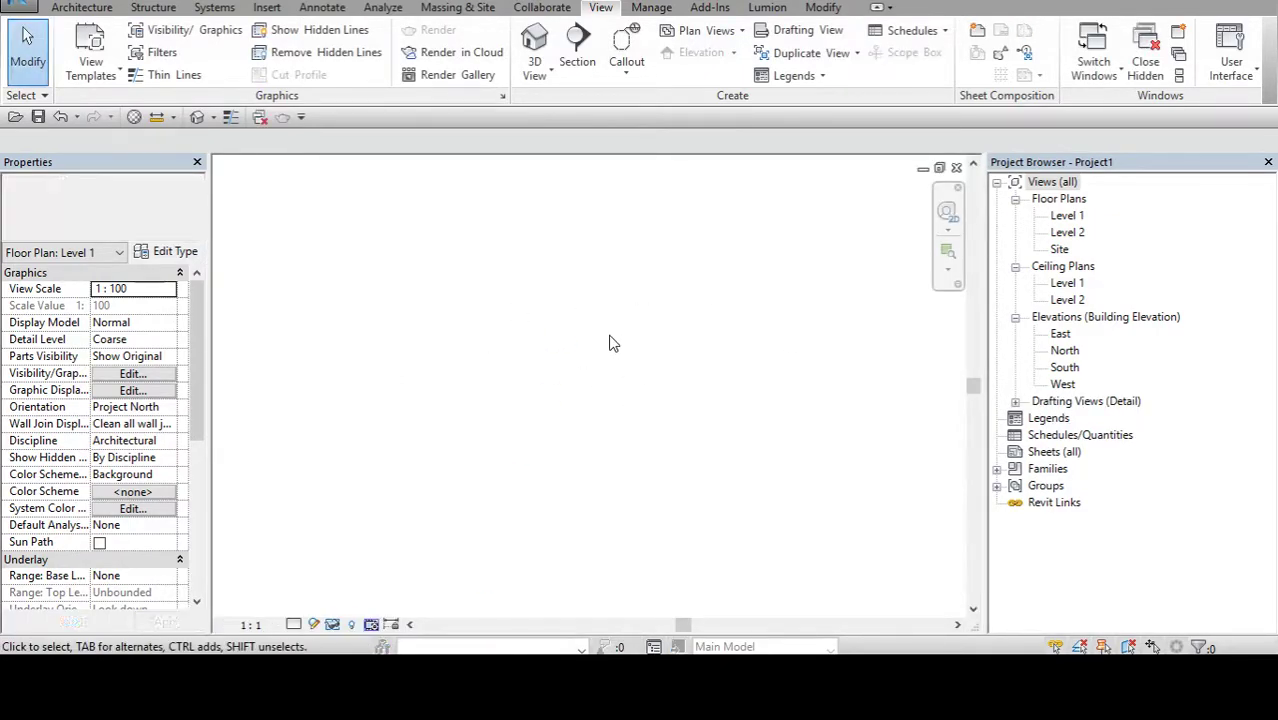
Step: Start an image import and copy the ref folder's path from File Explorer
click(267, 8)
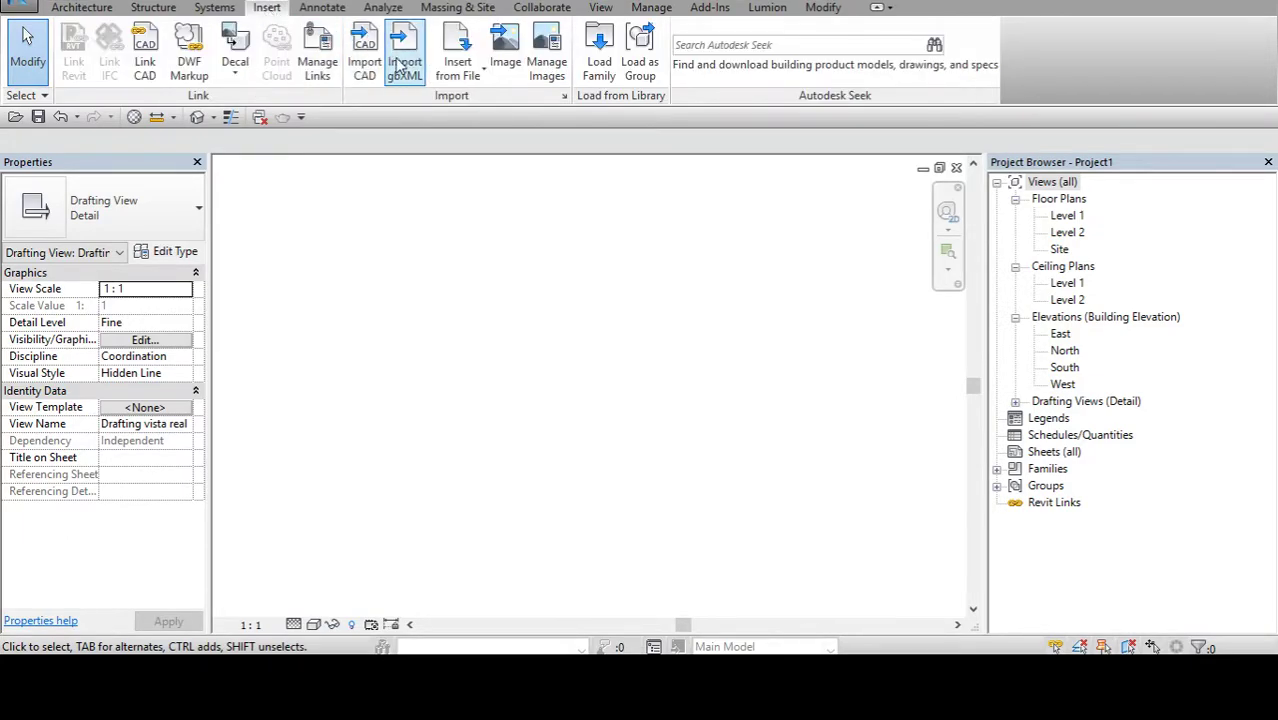
click(520, 76)
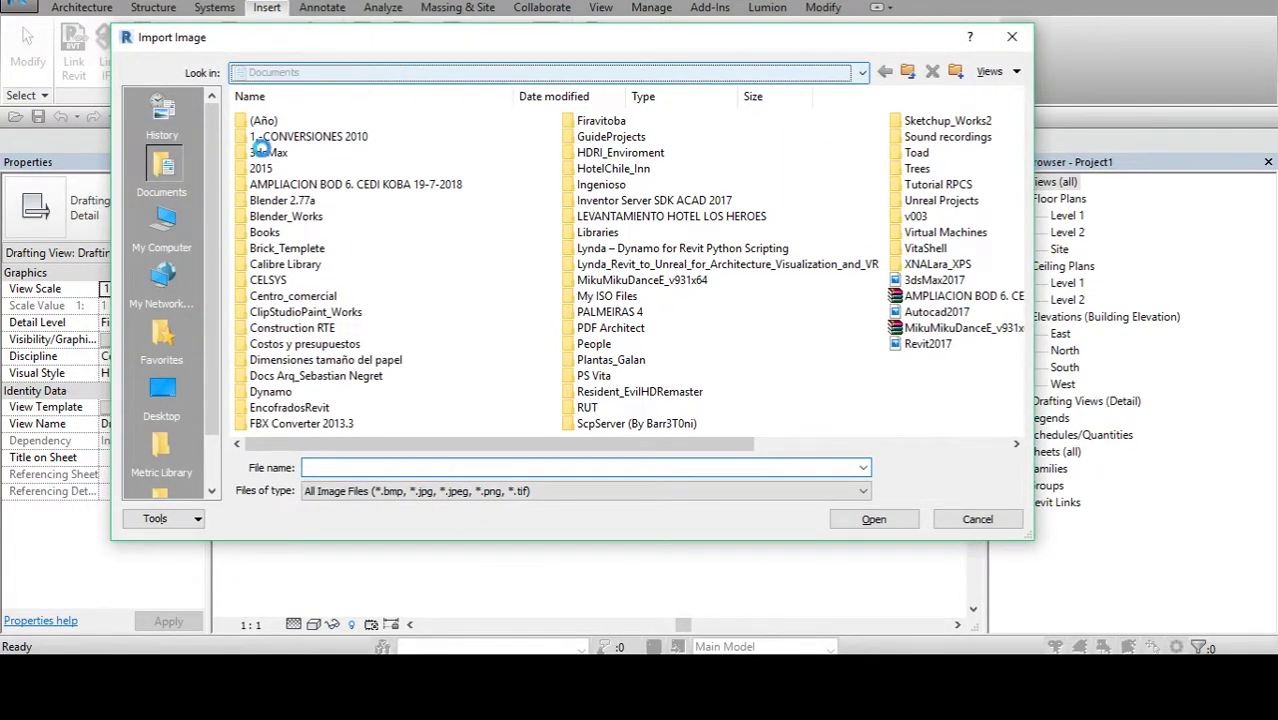
click(300, 72)
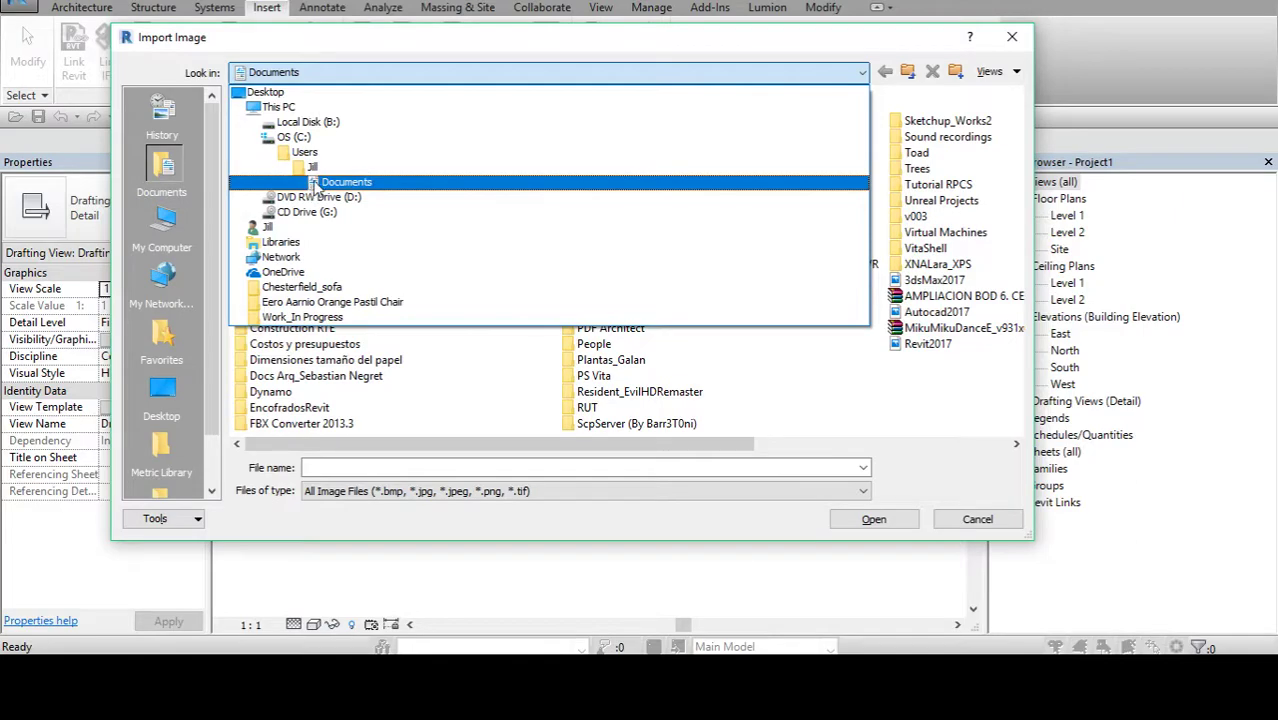
click(283, 106)
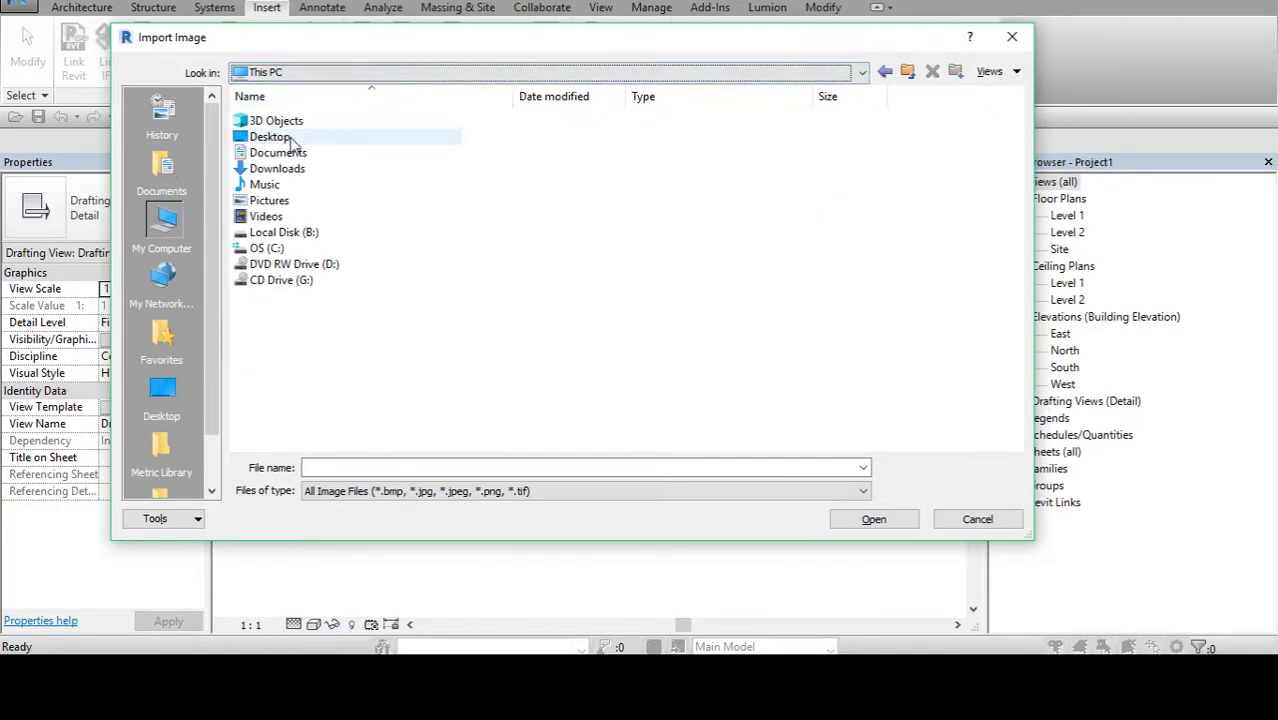
double_click(283, 136)
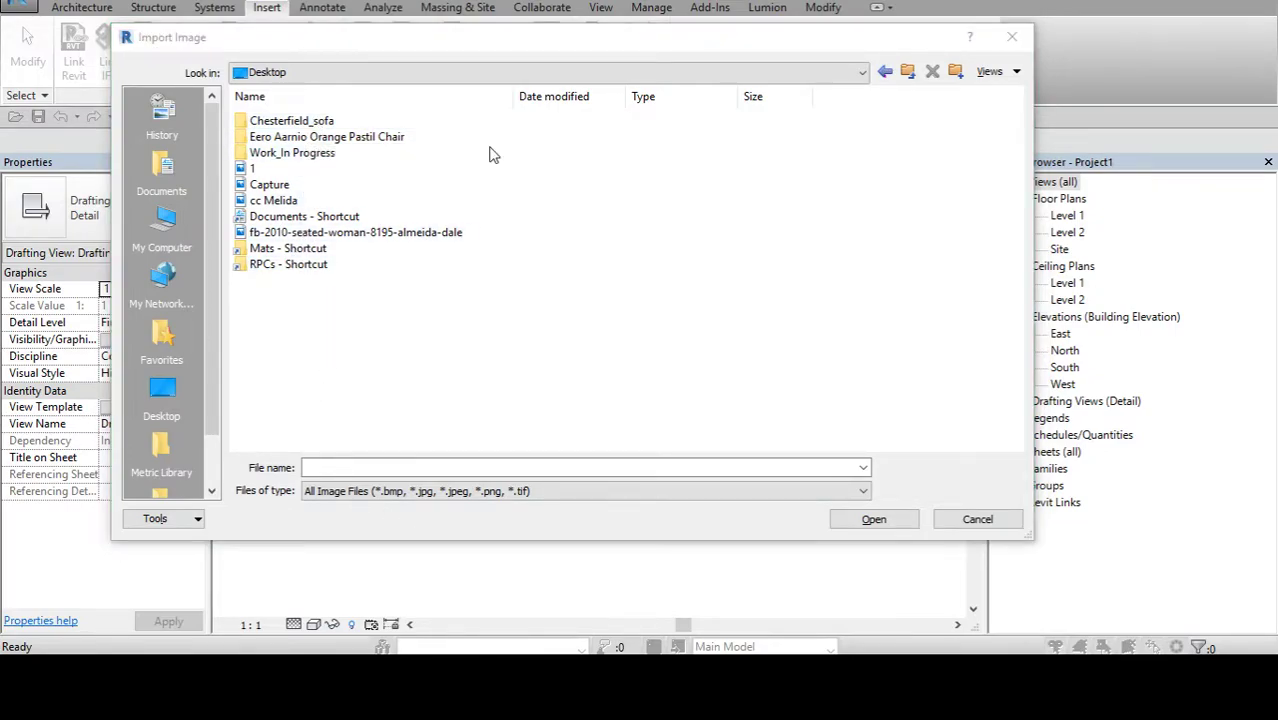
click(466, 618)
click(503, 120)
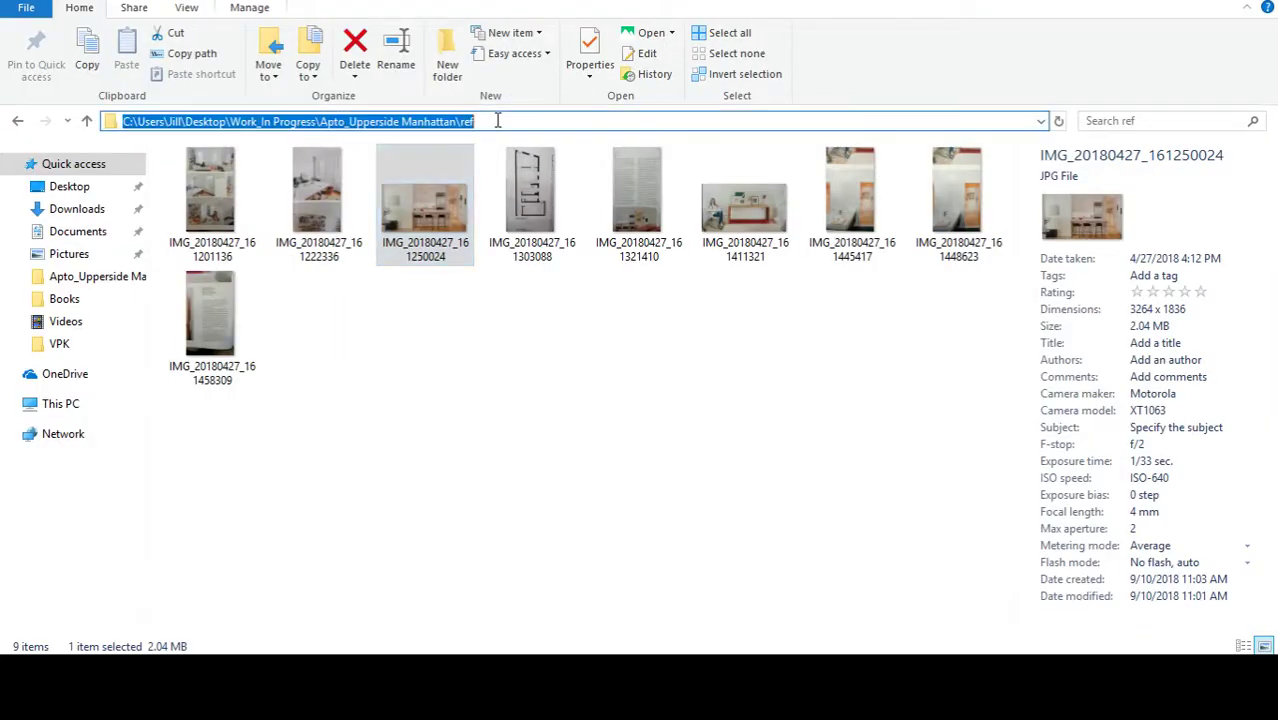
right_click(495, 120)
click(452, 178)
click(1179, 4)
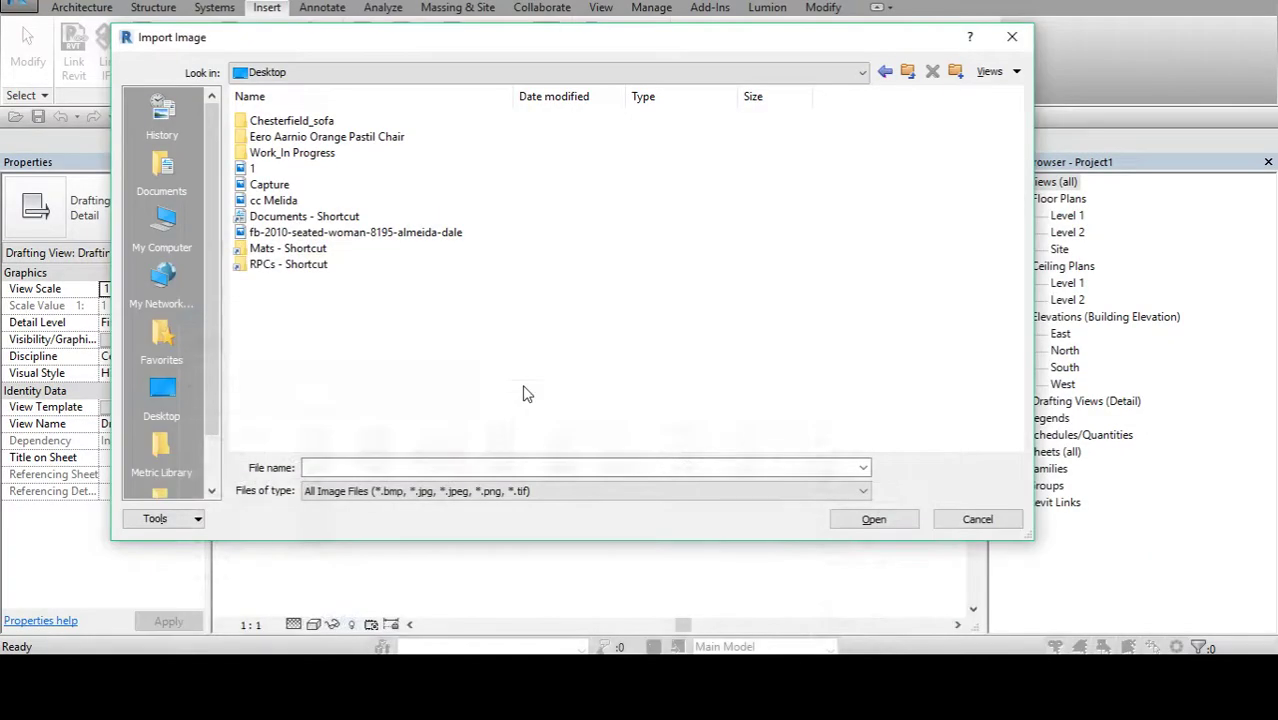
Step: Paste the ref folder path, show thumbnails, and open IMG_20180427_161250024
click(490, 490)
click(485, 467)
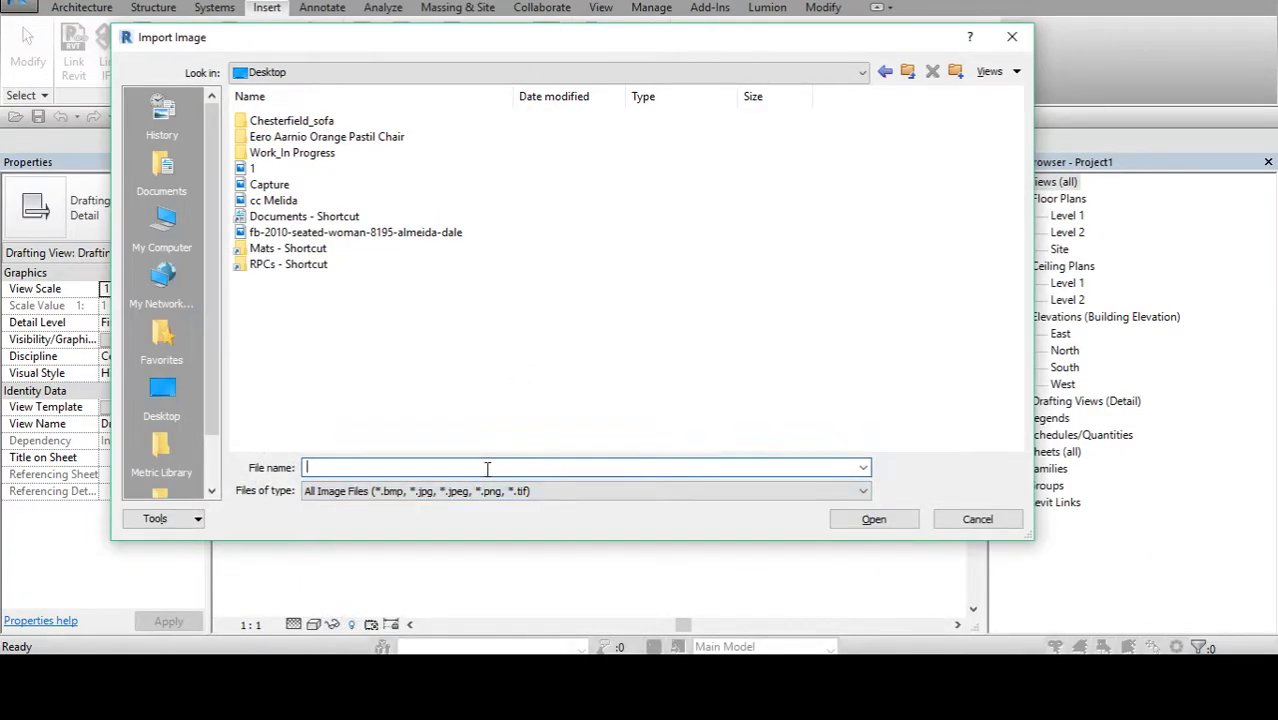
key(ctrl+v)
click(873, 519)
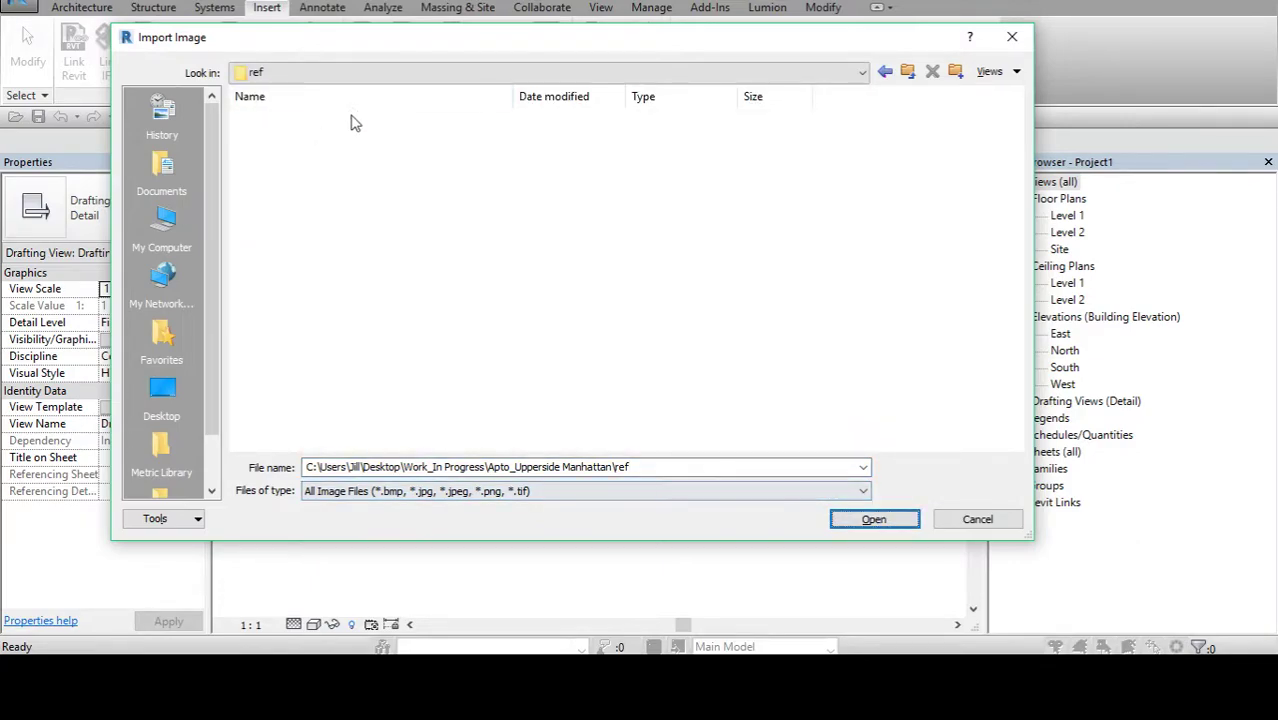
click(1010, 72)
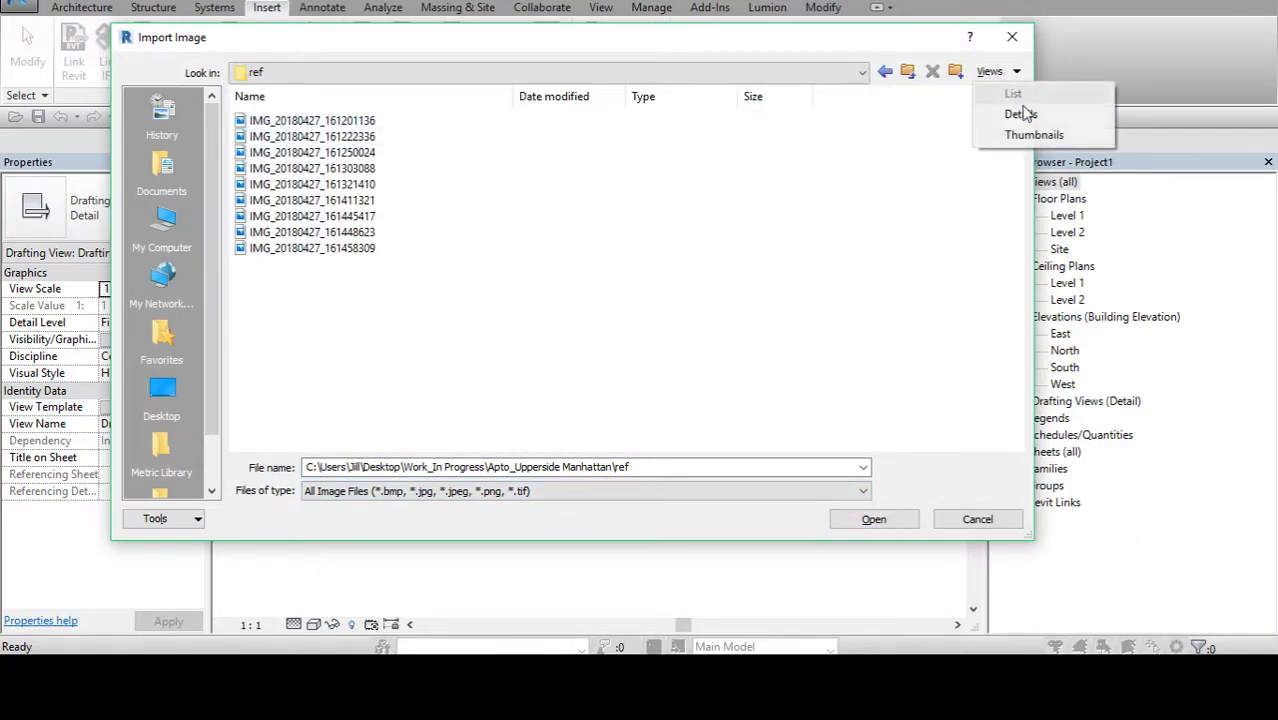
click(1013, 132)
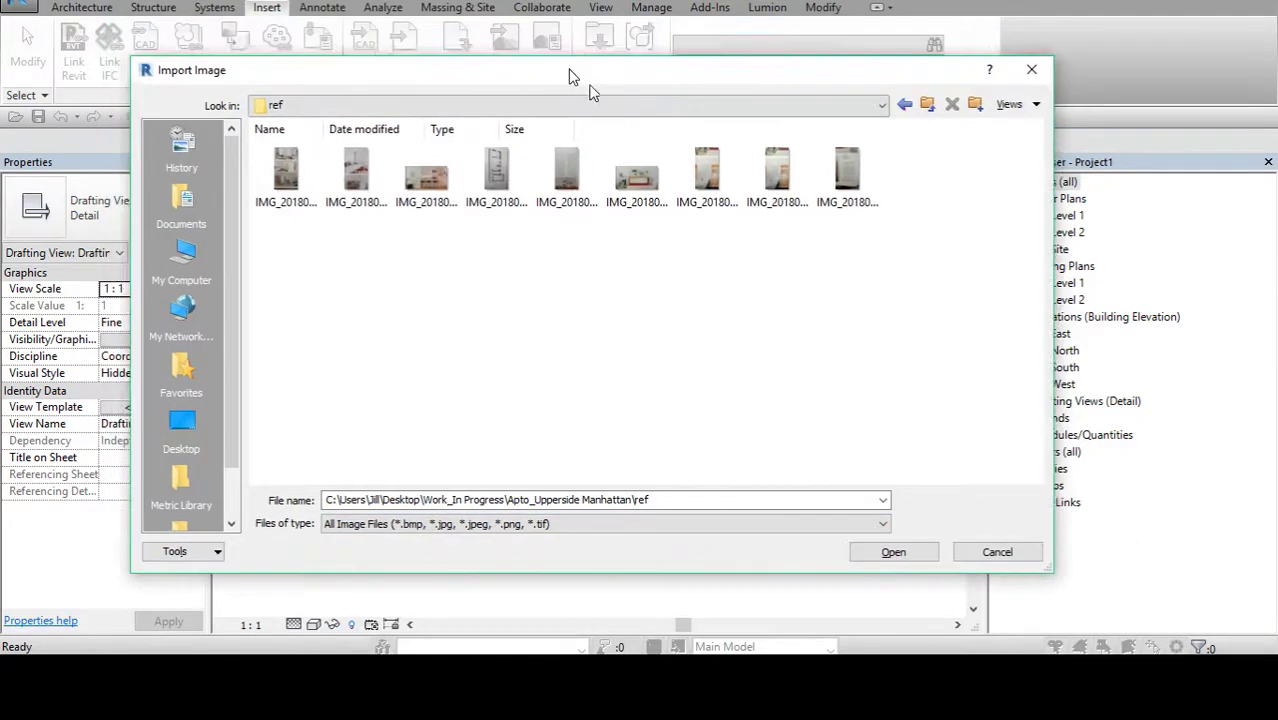
click(375, 172)
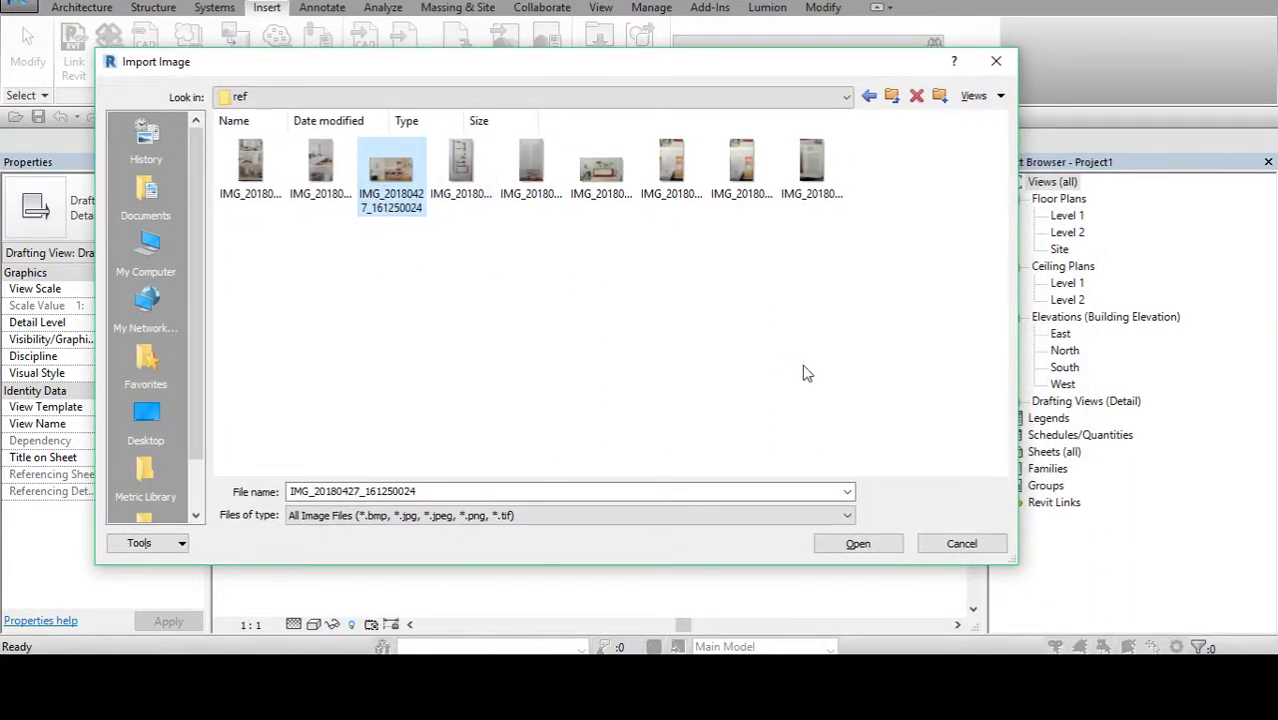
click(886, 549)
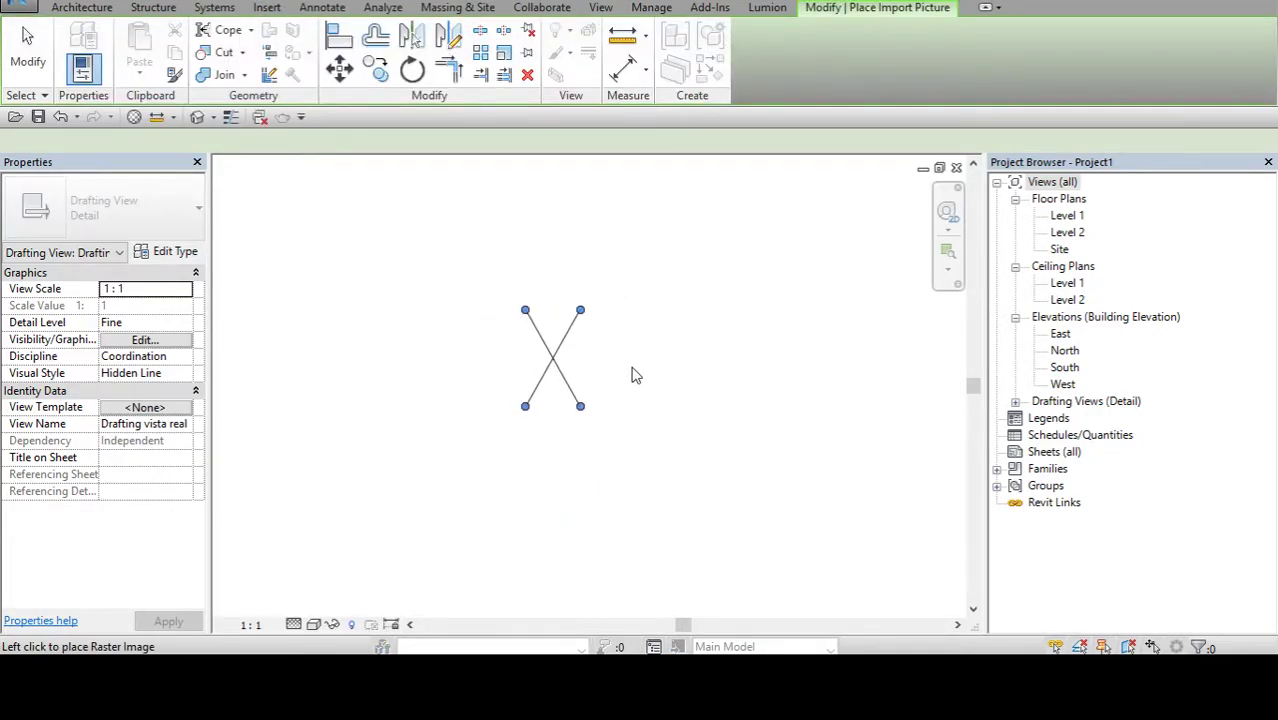
Step: Place the kitchen photo in the drafting view and rotate it 90° into landscape
click(685, 395)
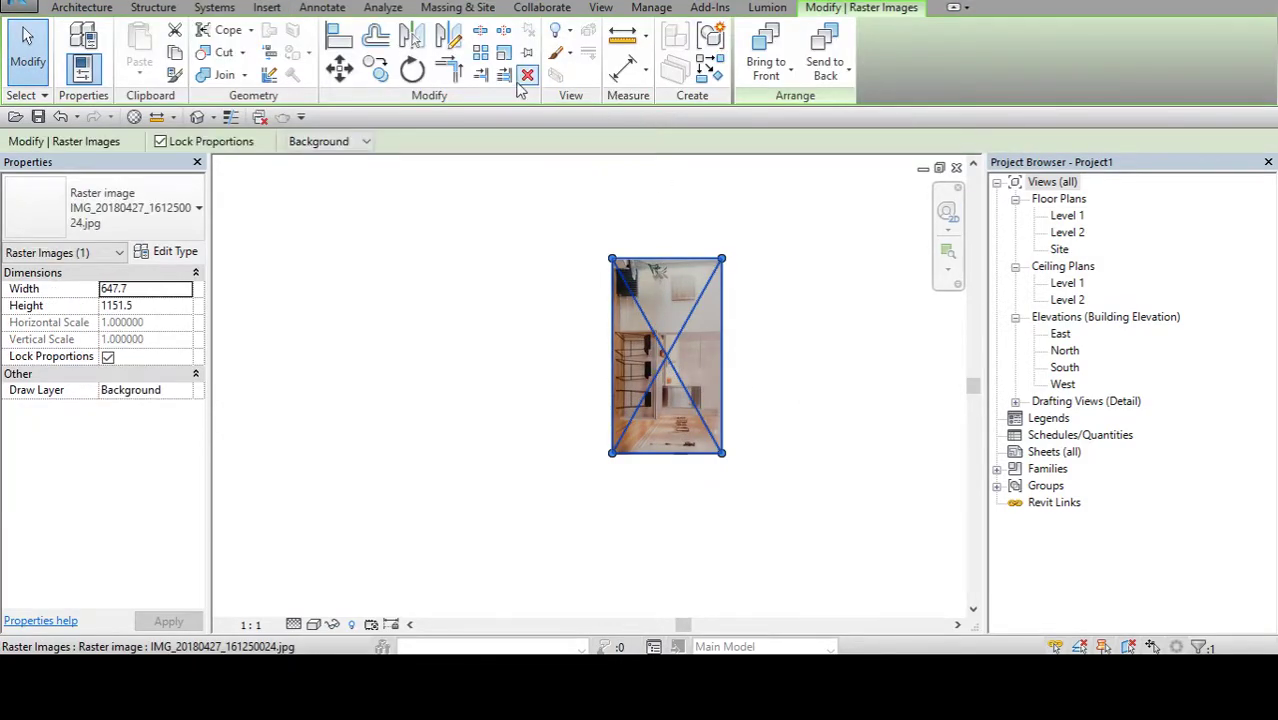
click(411, 69)
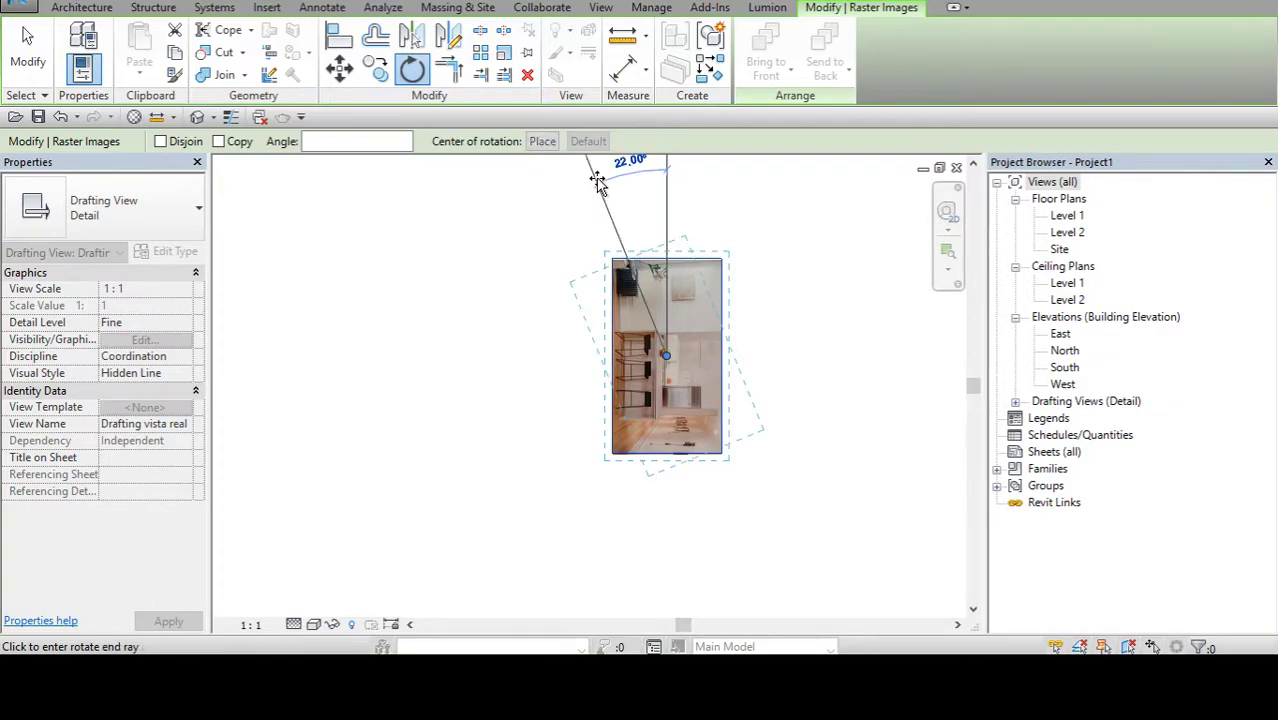
text(90)
key(Return)
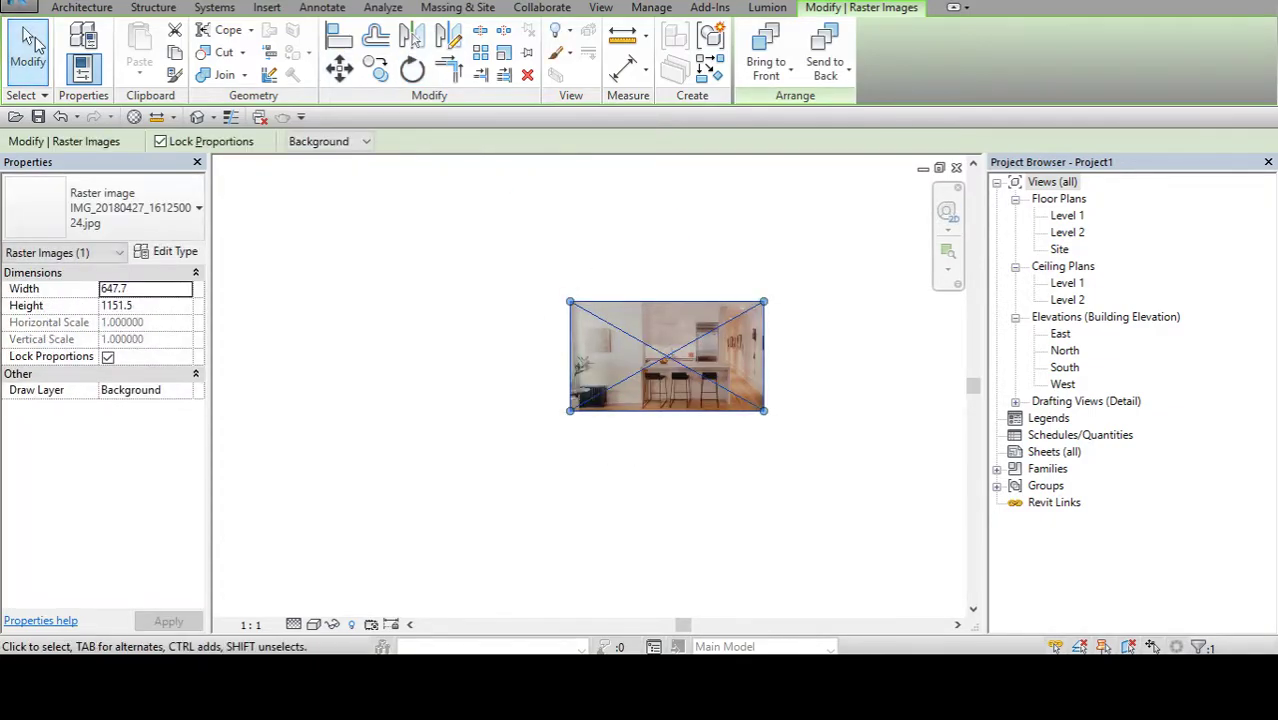
key(Escape)
scroll(627, 422, up, 4)
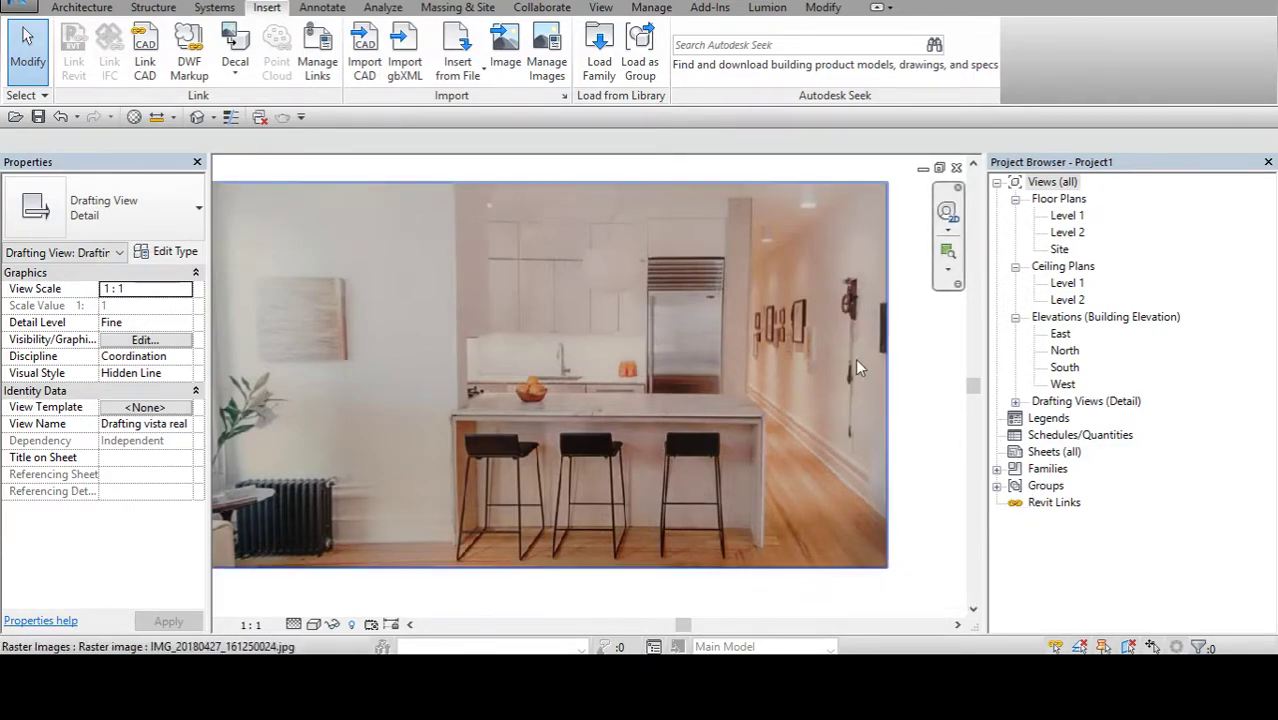
Step: Expand Drafting Views (Detail), select 'Drafting vista real', then pan the photo slightly right
click(1020, 406)
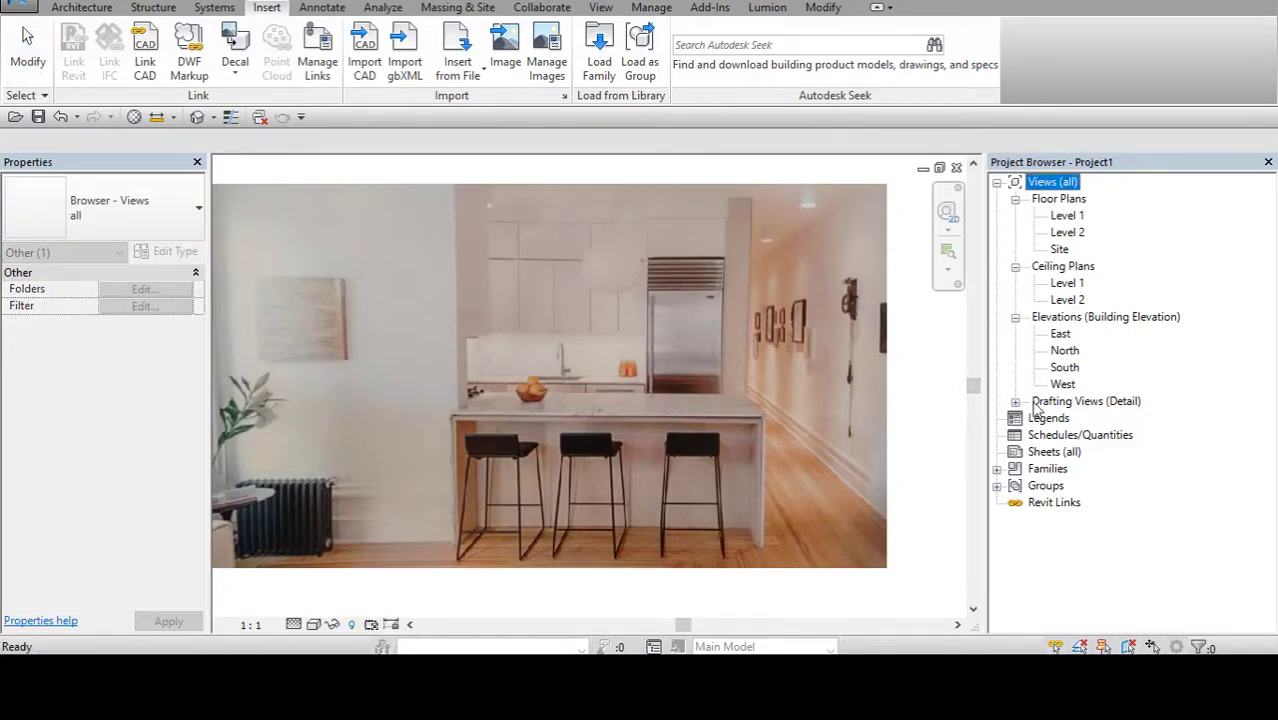
click(1015, 401)
click(1100, 417)
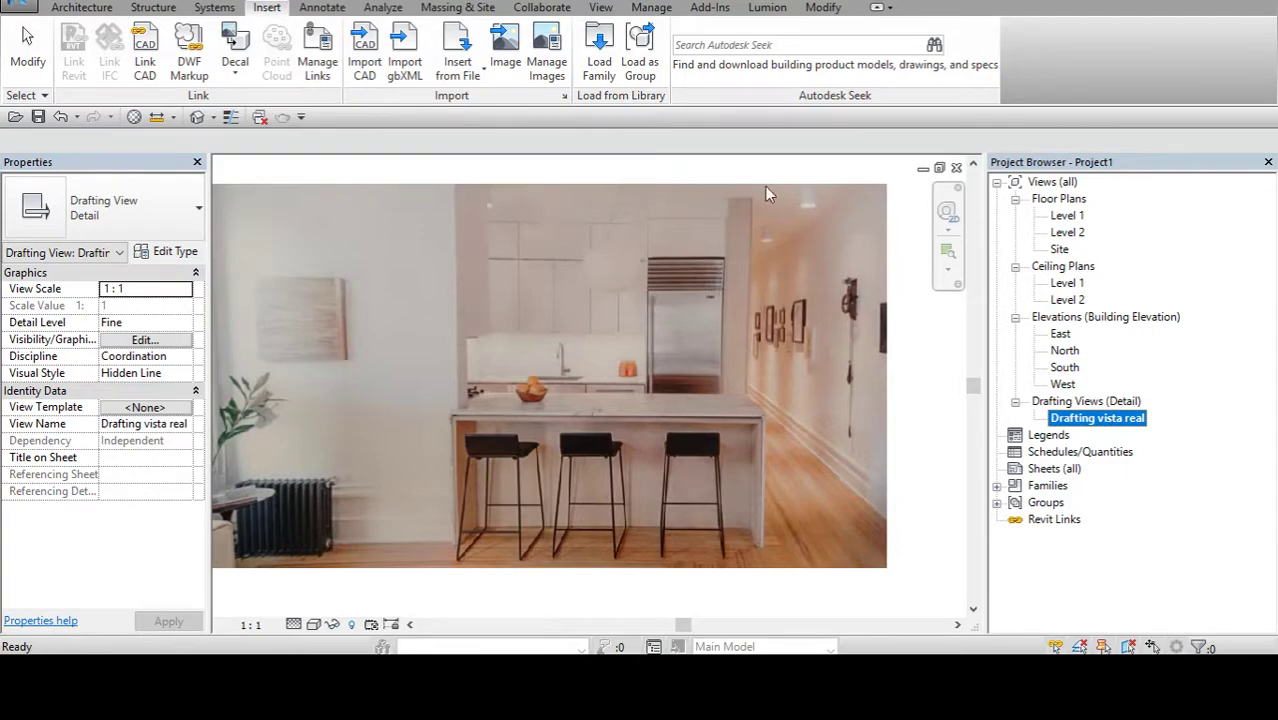
click(488, 234)
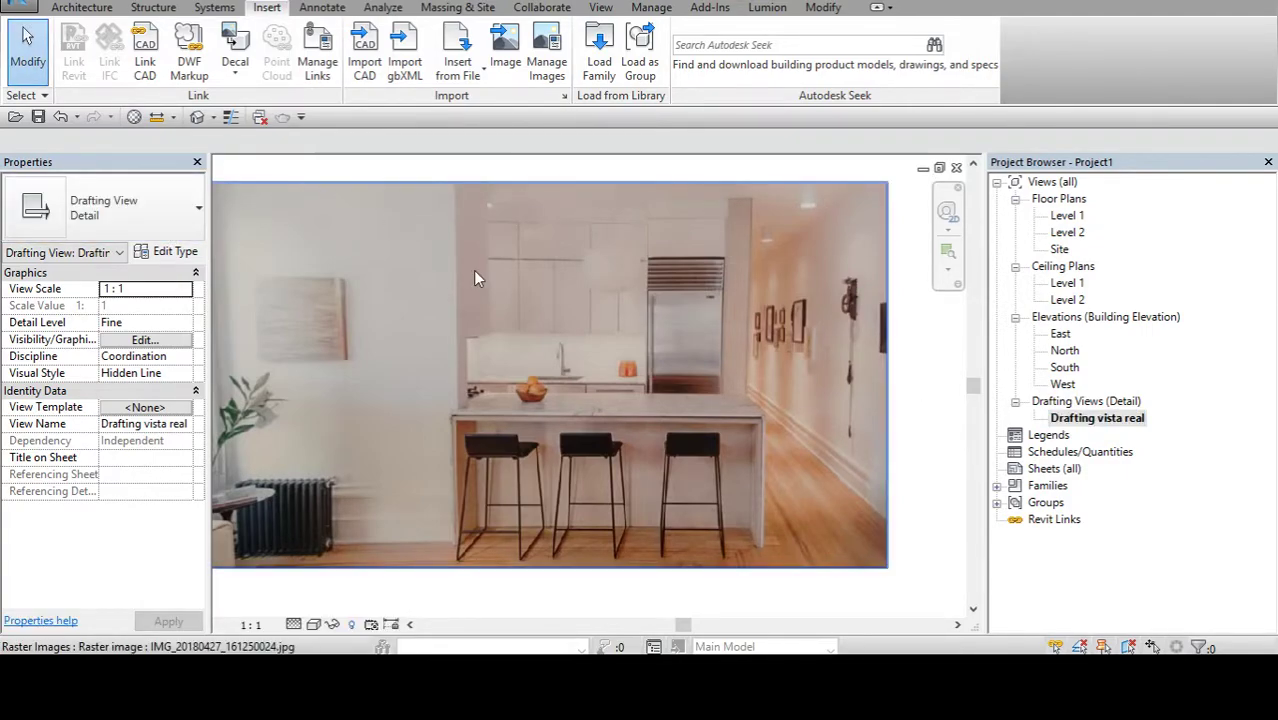
middle_drag(473, 270, 497, 276)
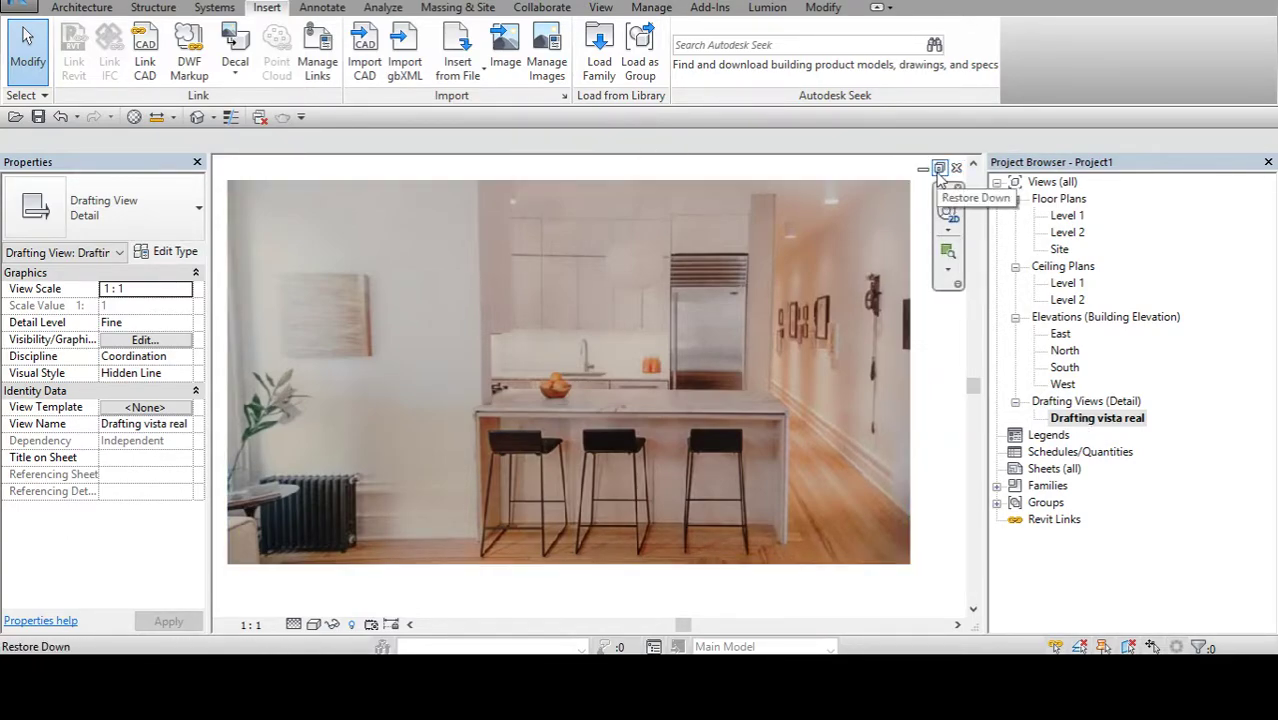
Step: Restore the views into separate windows, then close and reopen the Drafting vista real view
click(939, 168)
drag(512, 216, 532, 204)
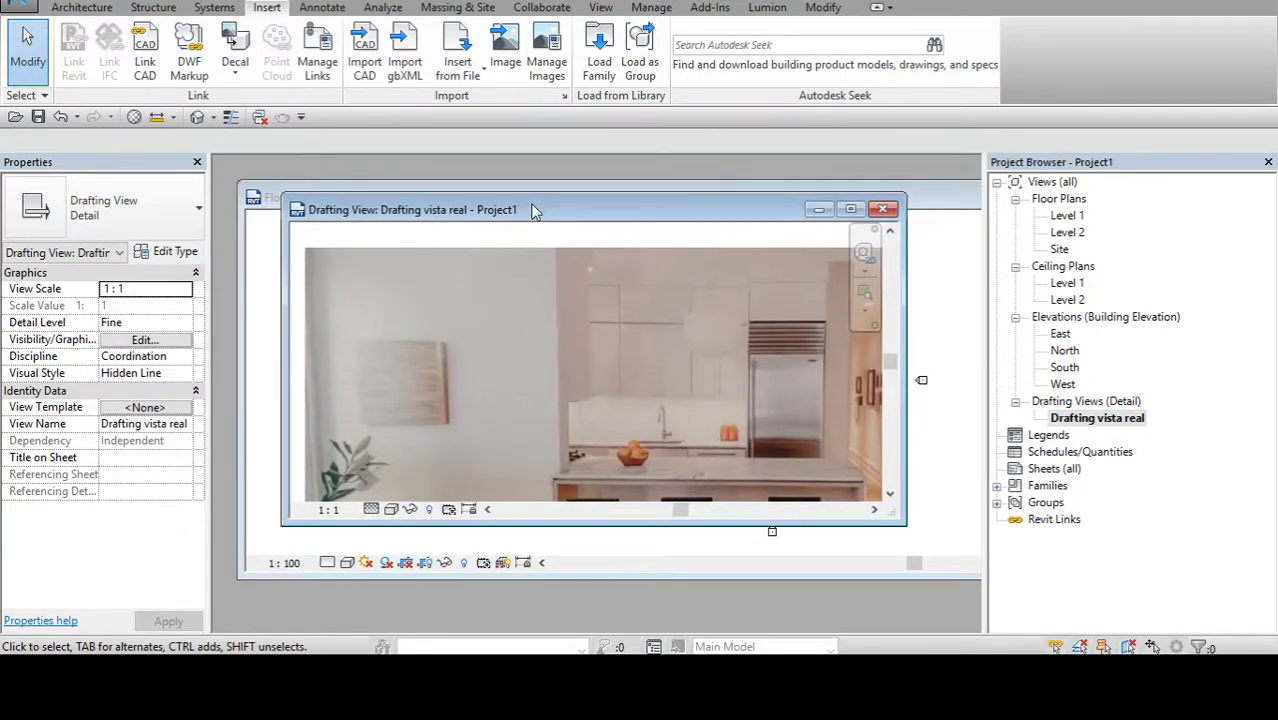
click(883, 209)
double_click(1097, 418)
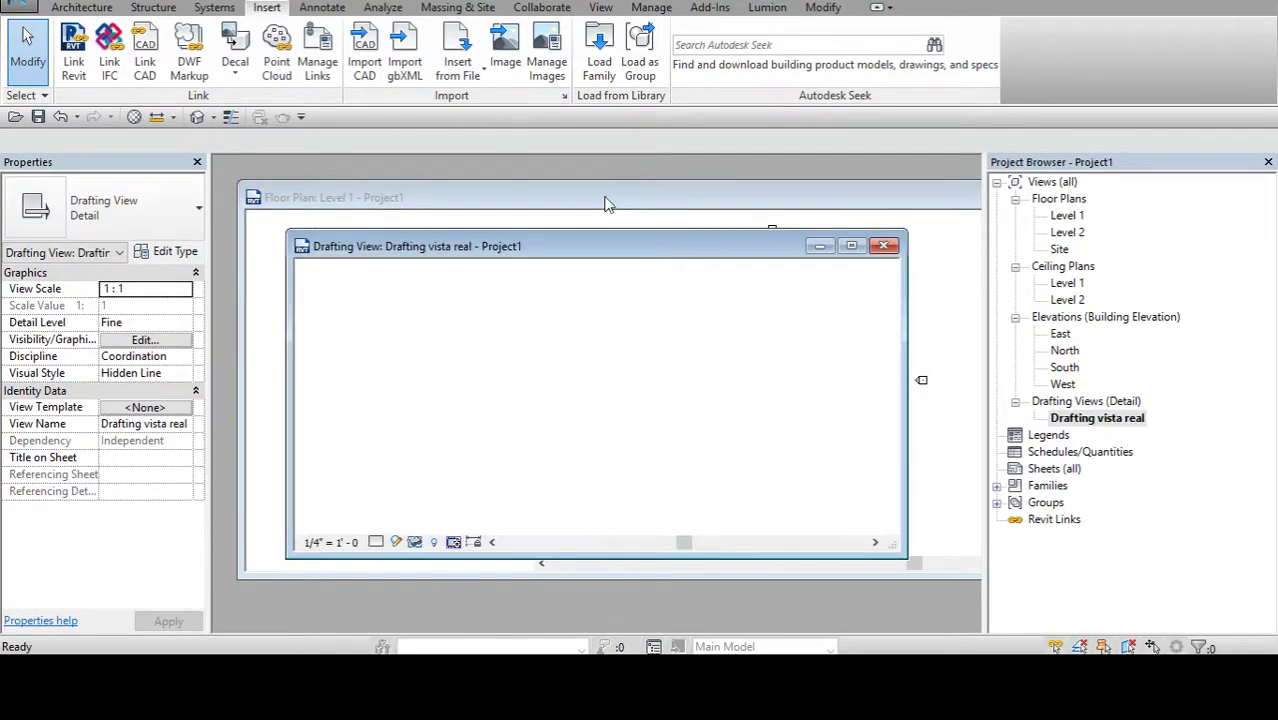
click(82, 7)
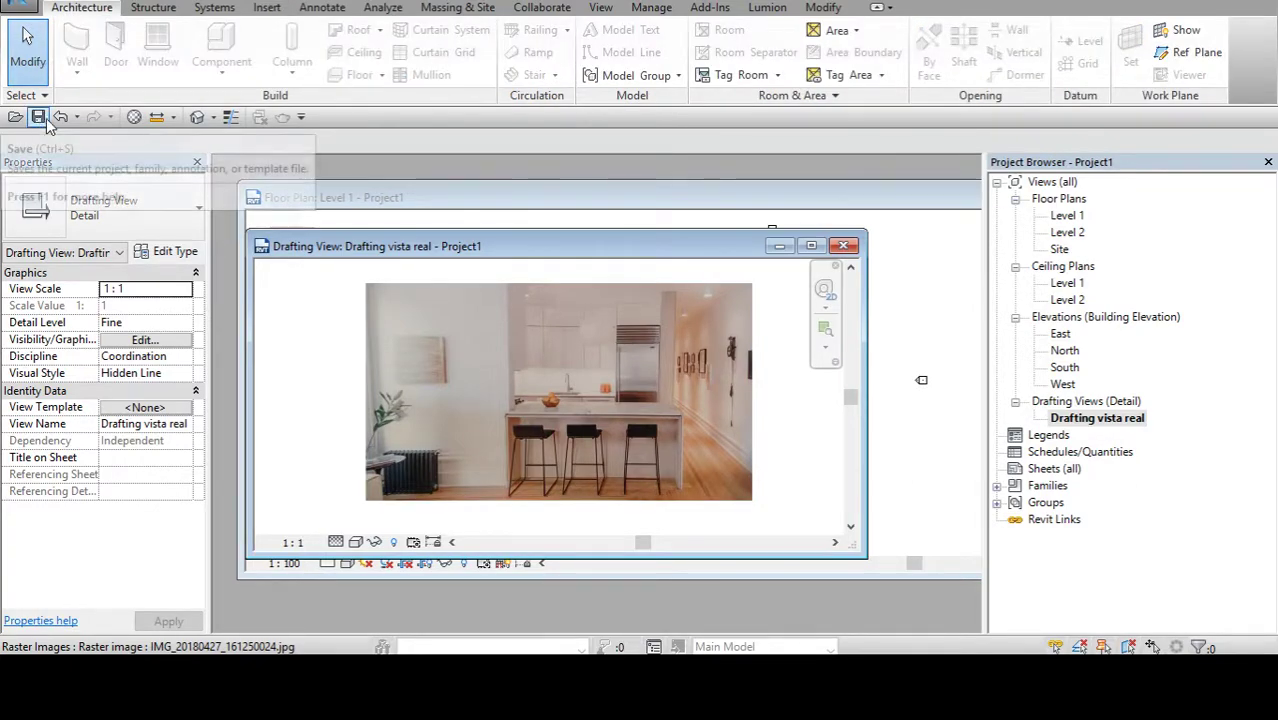
drag(549, 245, 587, 231)
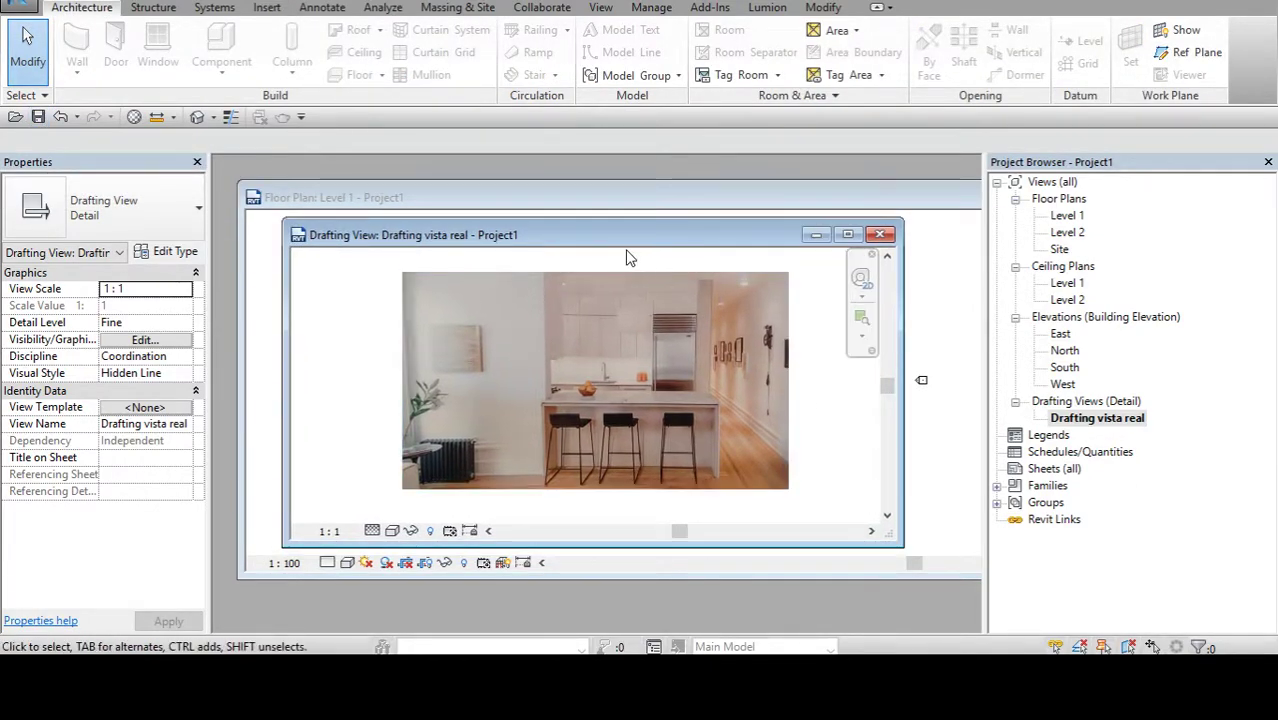
click(1066, 419)
click(1086, 404)
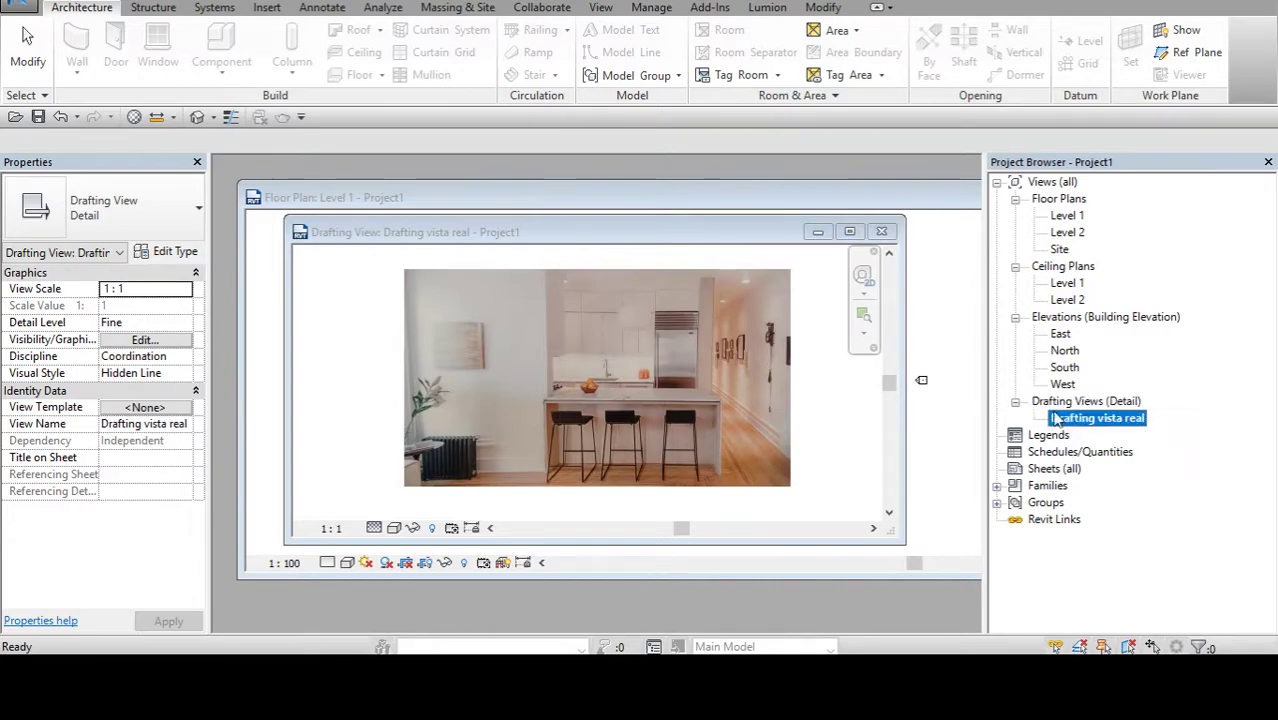
Step: Restore the Project Browser, close the kitchen photo drafting view and maximize Level 1
click(1267, 162)
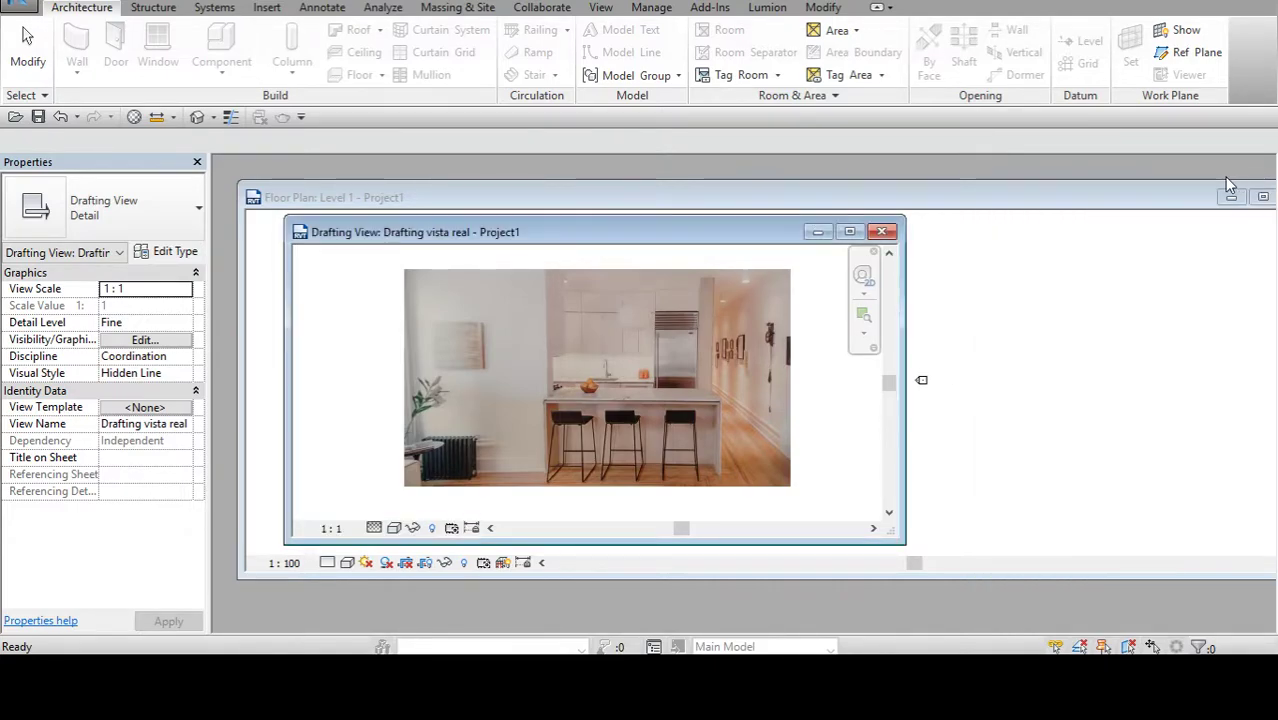
click(598, 8)
click(1231, 60)
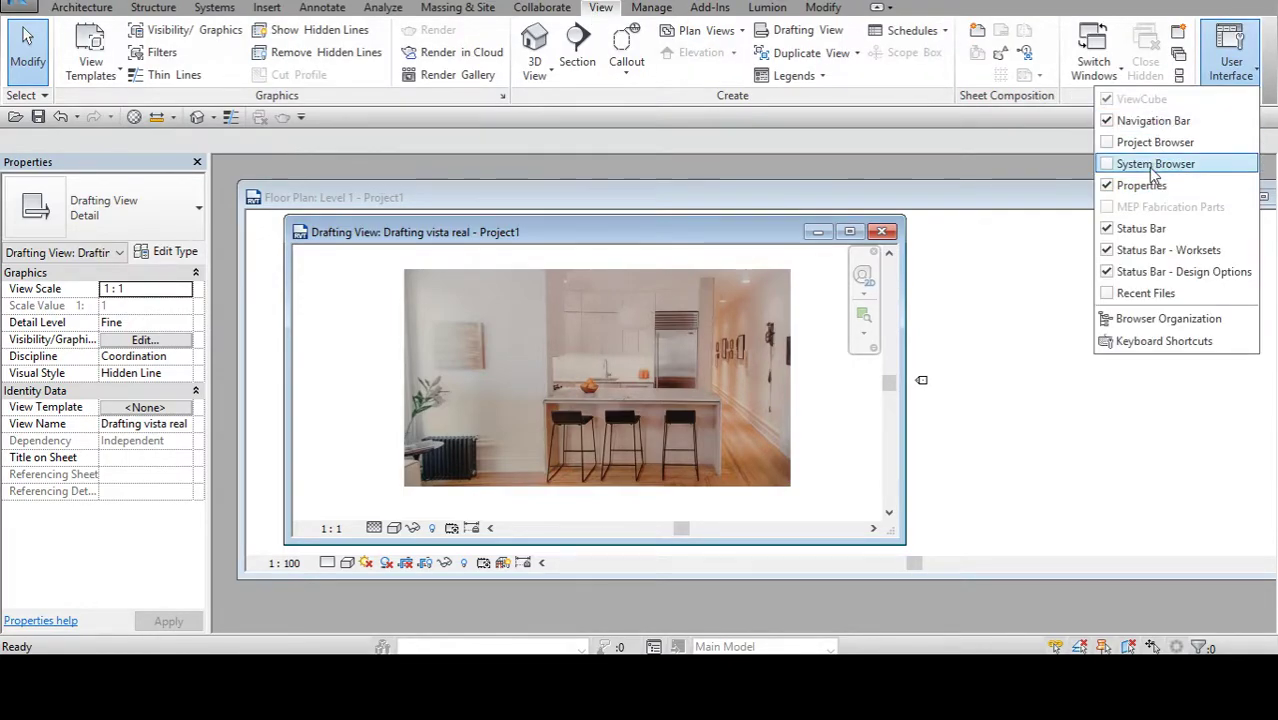
click(1160, 140)
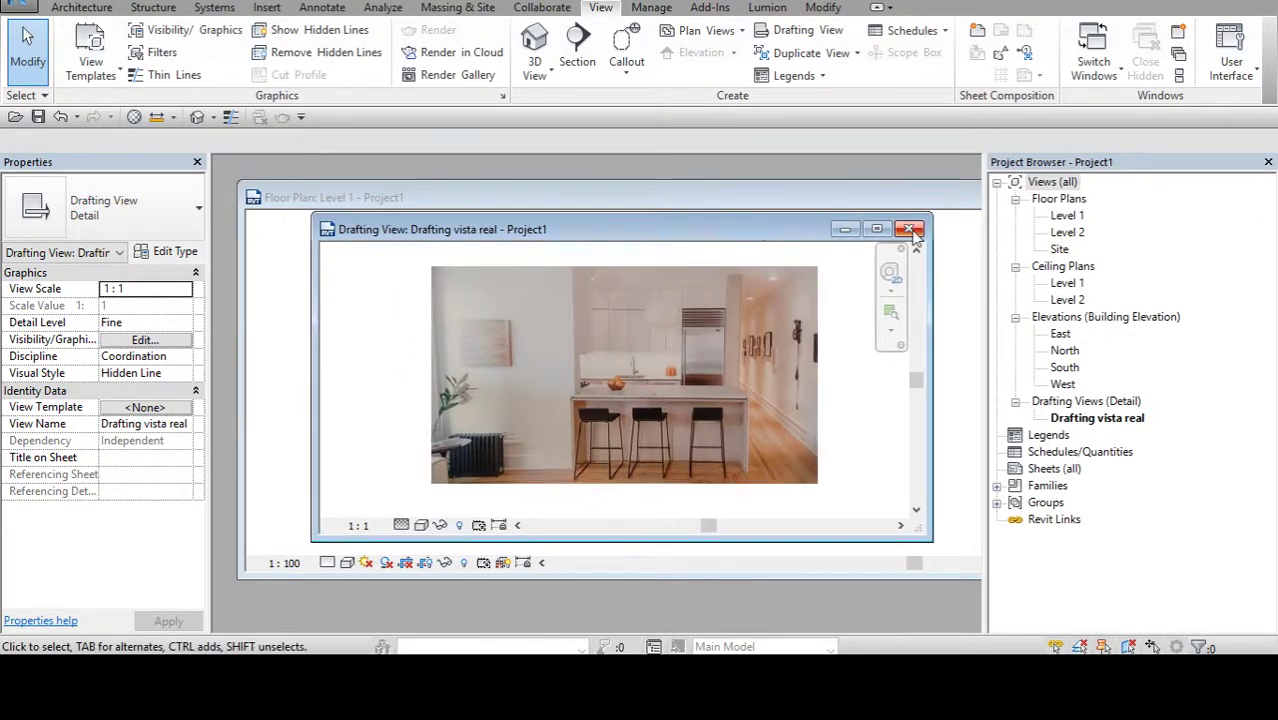
click(899, 231)
double_click(716, 195)
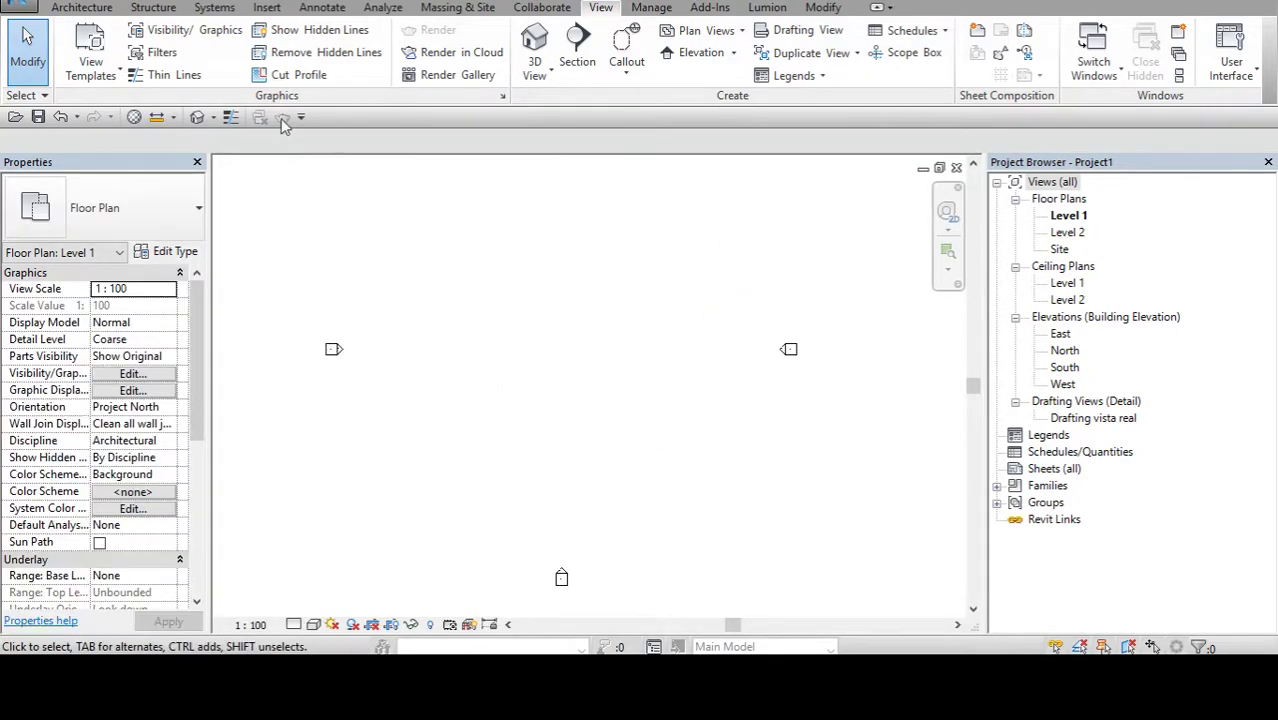
Step: Insert IMG_20180427_161303088 as an image and place it in the Level 1 plan
click(266, 7)
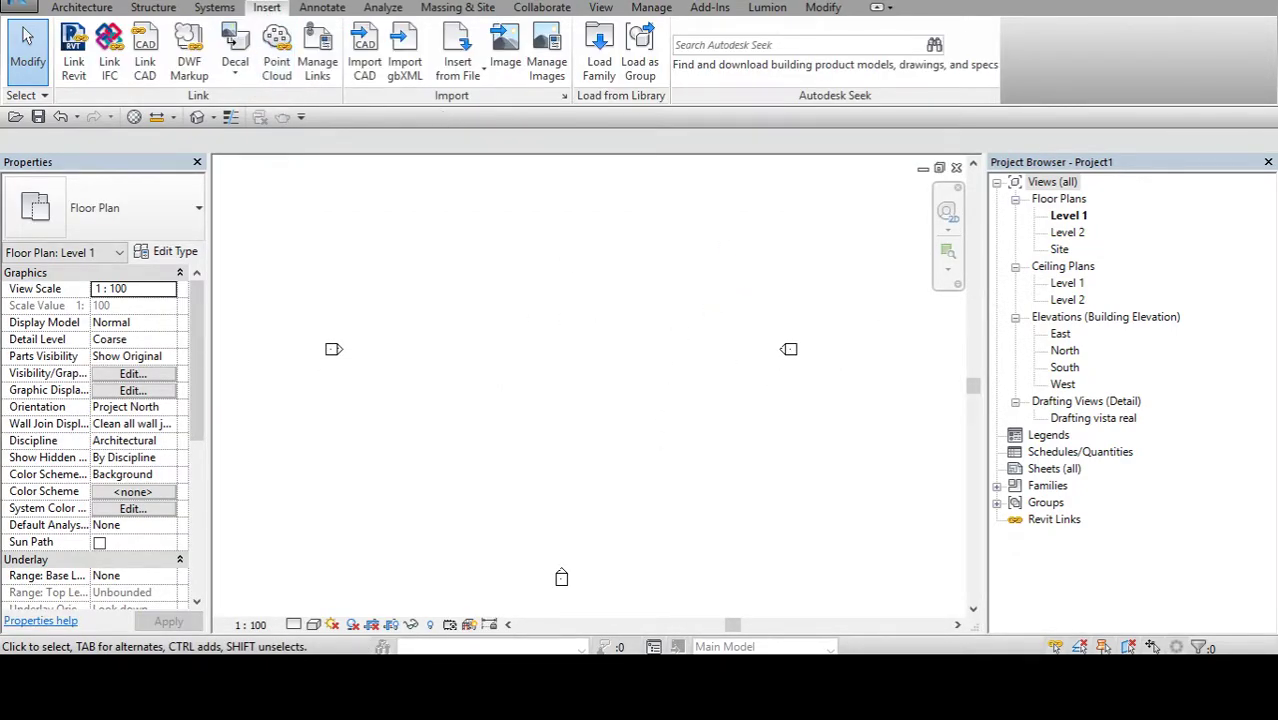
click(503, 88)
click(455, 170)
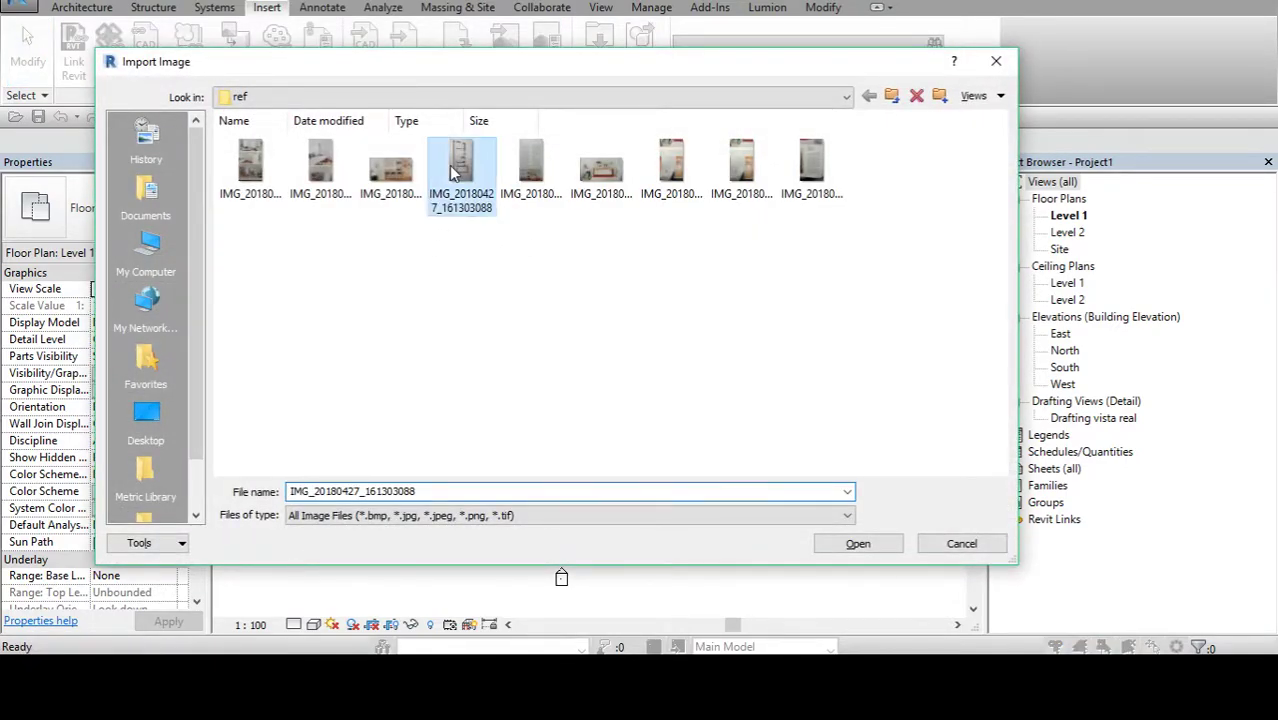
click(862, 543)
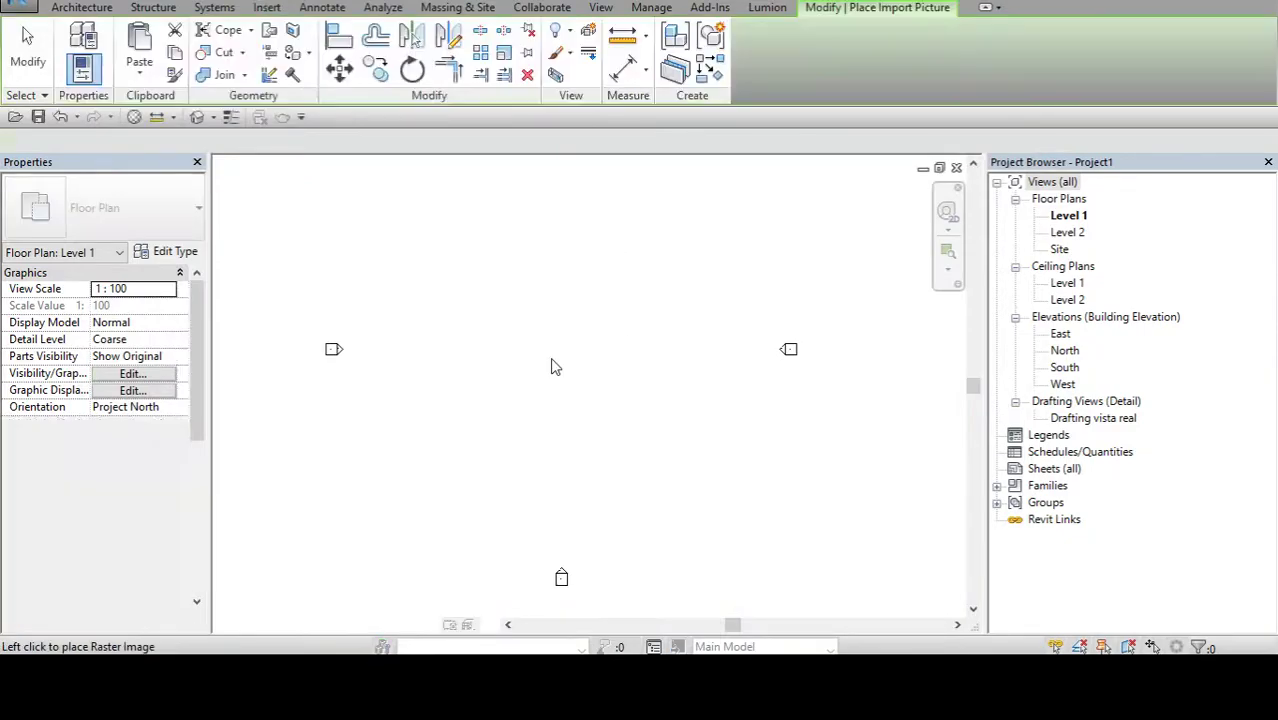
click(551, 348)
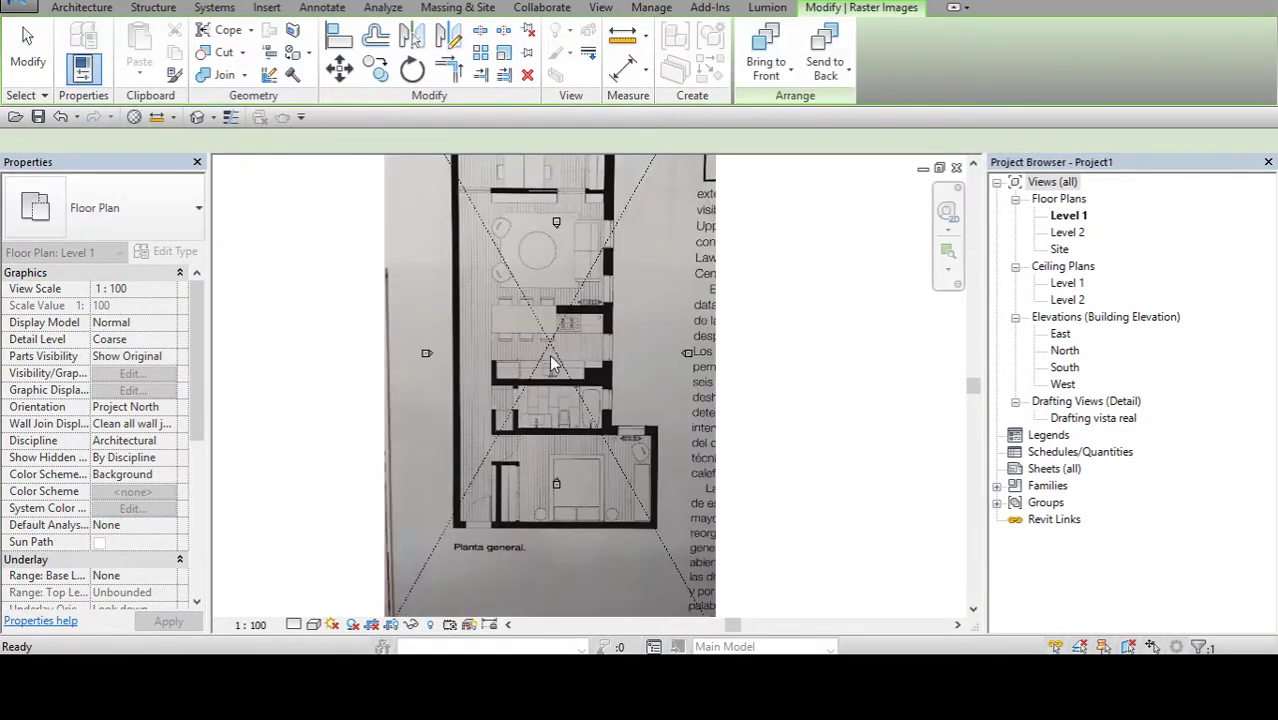
Step: Resize the floor-plan image proportionally to 24377.3 × 43337.4 with its corner grips, then deselect
middle_drag(475, 275, 444, 205)
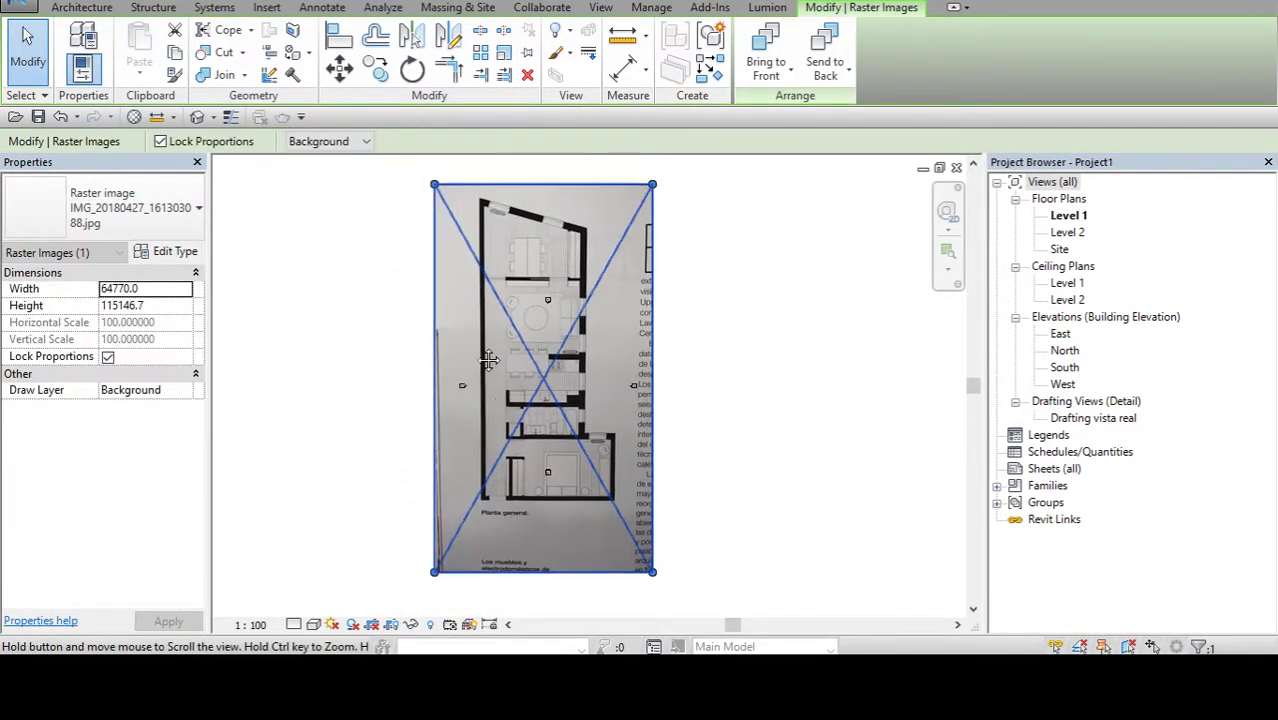
scroll(444, 205, up, 1)
mouse_move(430, 167)
mouse_down()
mouse_move(543, 329)
mouse_move(436, 190)
mouse_move(398, 195)
mouse_up()
scroll(526, 322, up, 2)
scroll(436, 190, up, 1)
drag(608, 212, 571, 343)
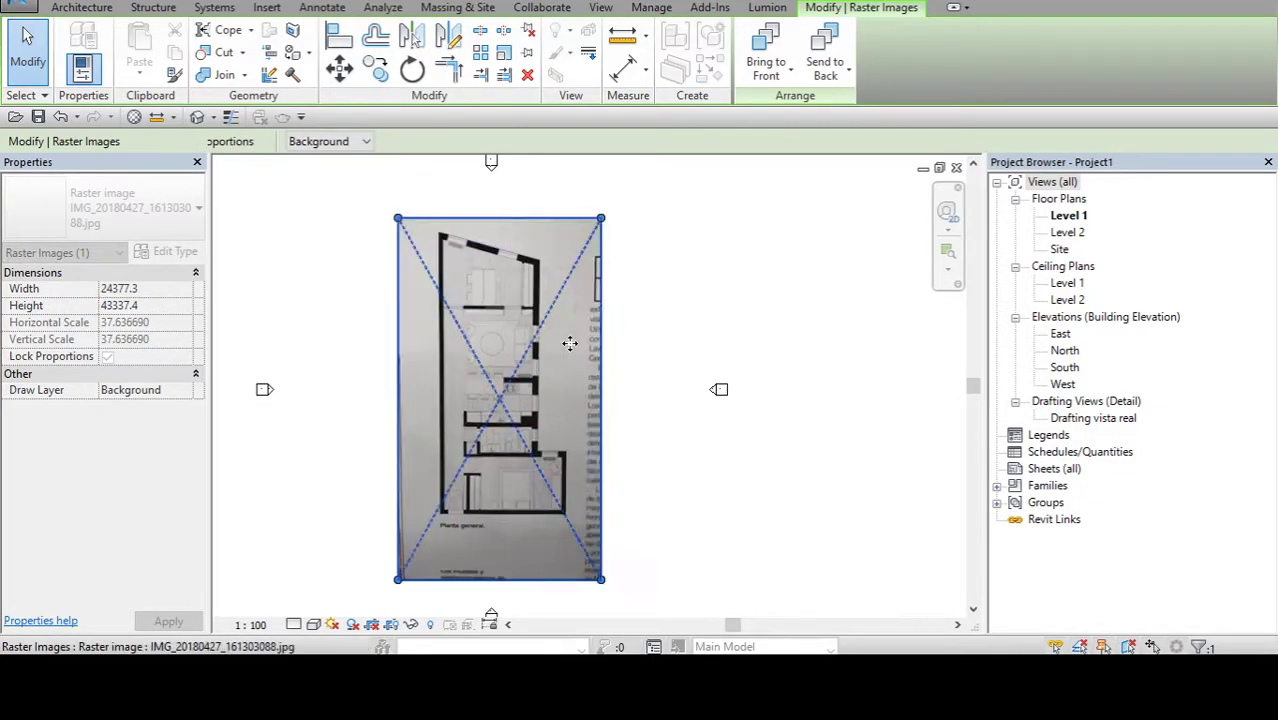
scroll(650, 288, up, 1)
key(Escape)
Step: Pan and zoom to recenter the view on the scaled floor plan
scroll(456, 515, up, 2)
scroll(488, 529, up, 1)
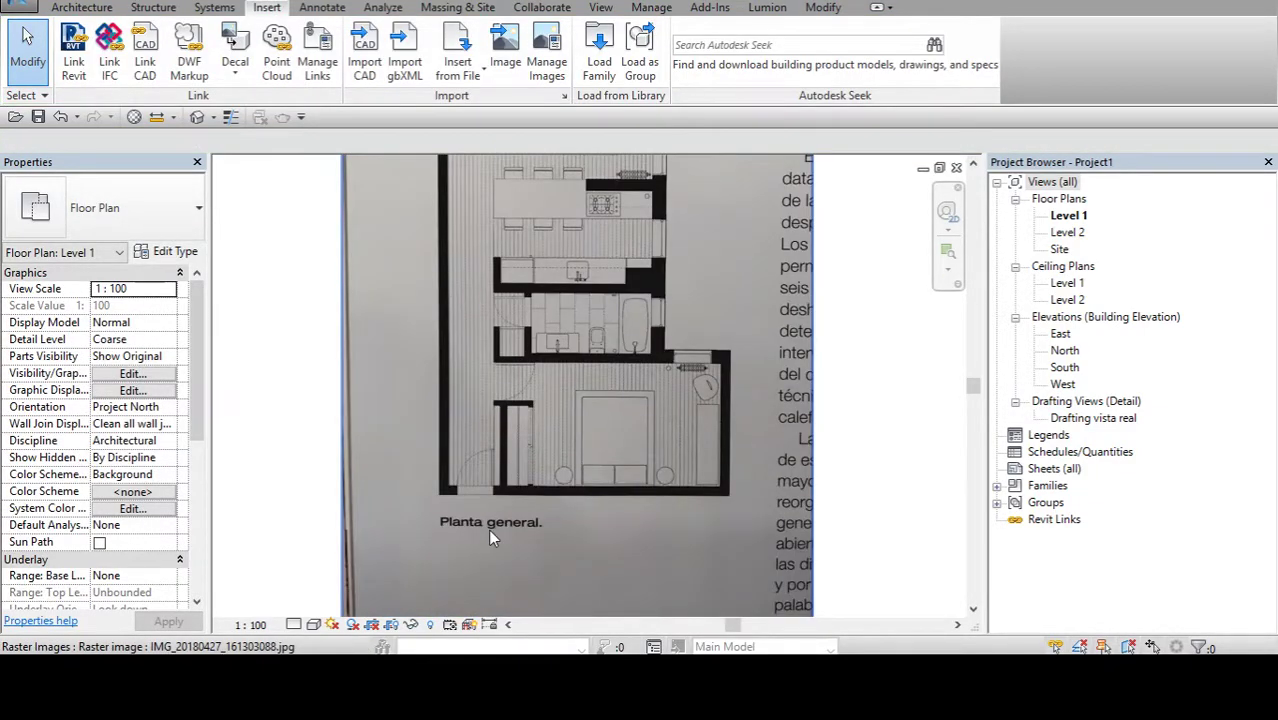
scroll(488, 529, down, 1)
middle_drag(527, 438, 590, 458)
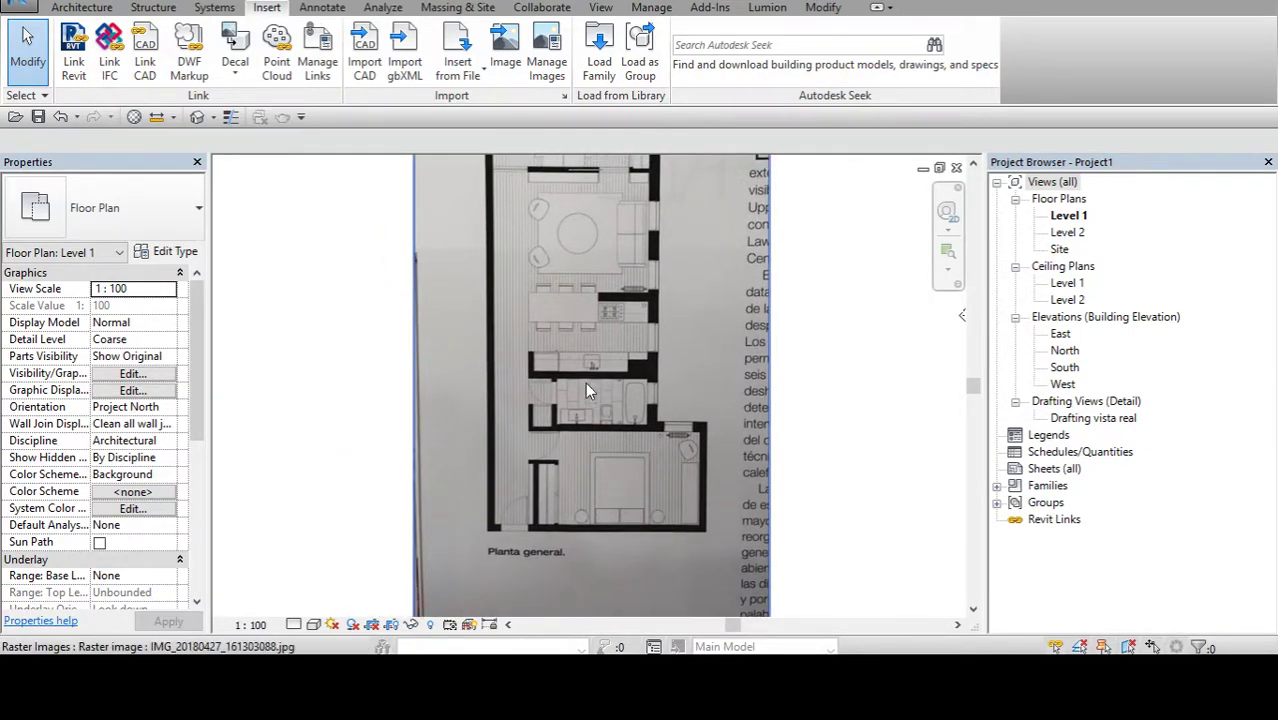
scroll(585, 382, up, 1)
scroll(555, 475, down, 1)
middle_drag(490, 305, 531, 324)
scroll(570, 528, up, 1)
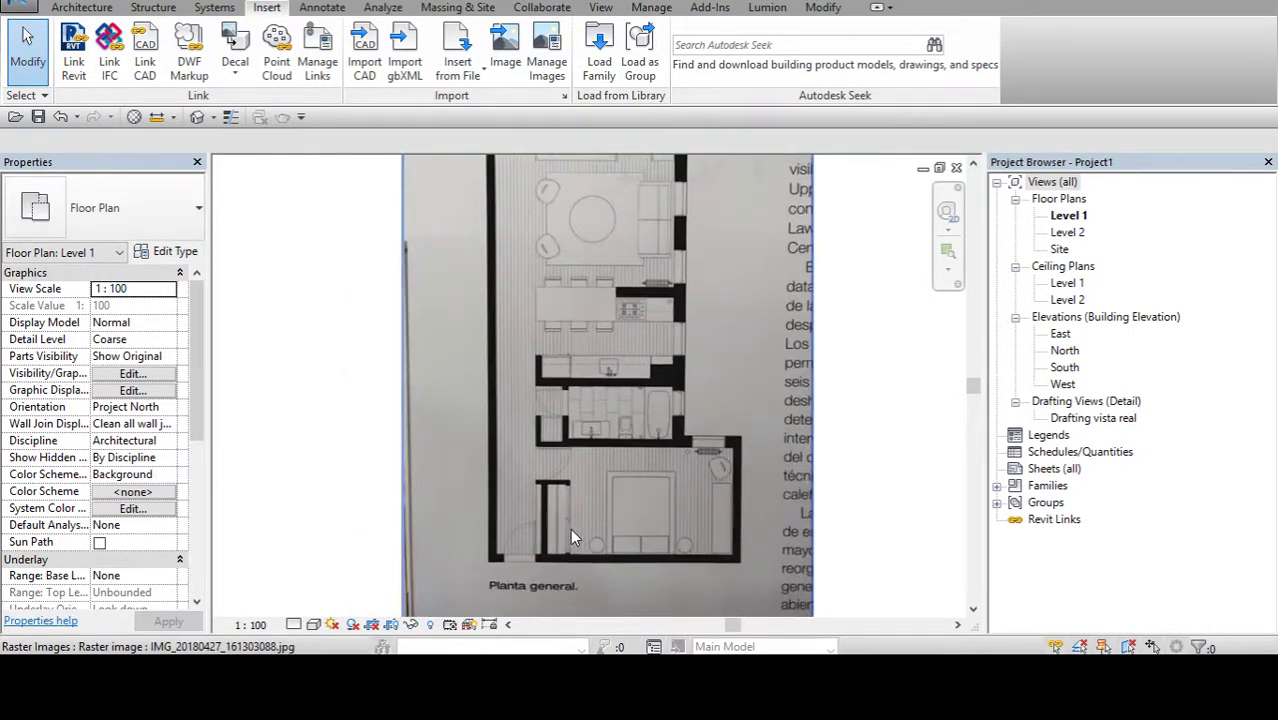
scroll(570, 528, up, 1)
scroll(570, 528, up, 1)
Step: Measure distances on the floor-plan image, framing the bedroom area and the whole plan
click(82, 7)
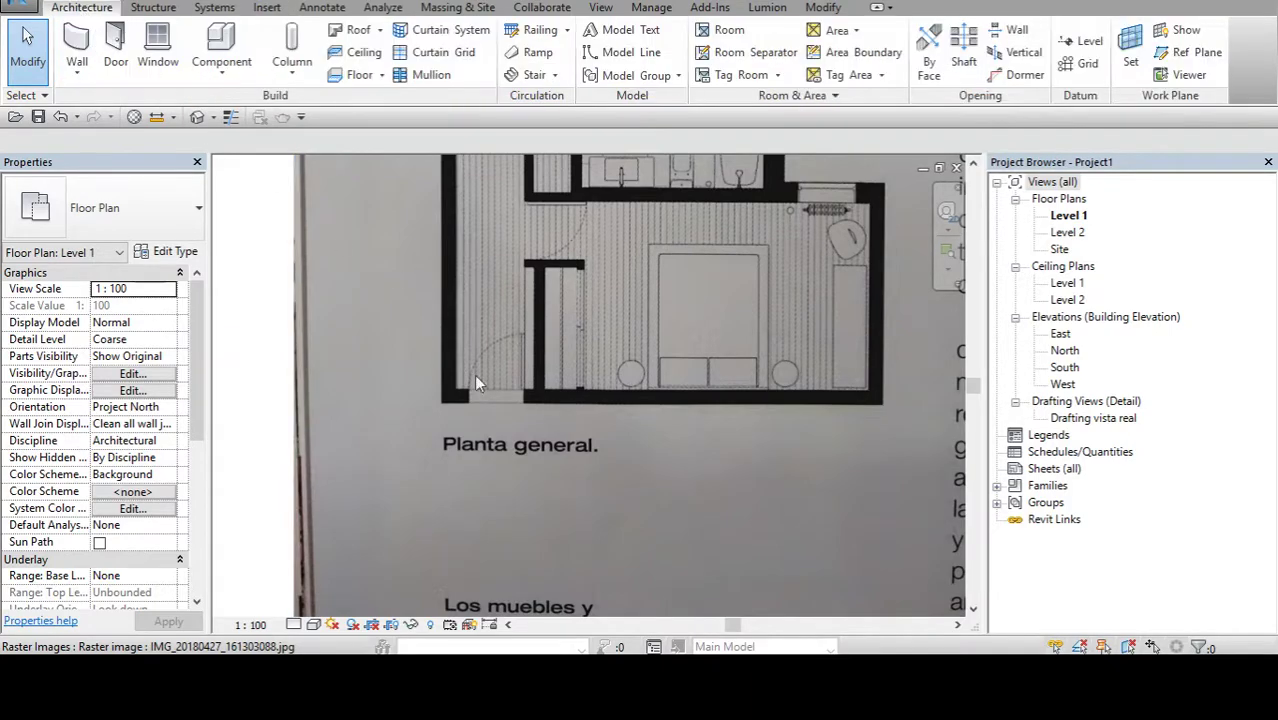
middle_drag(474, 374, 474, 312)
click(157, 117)
scroll(667, 421, up, 1)
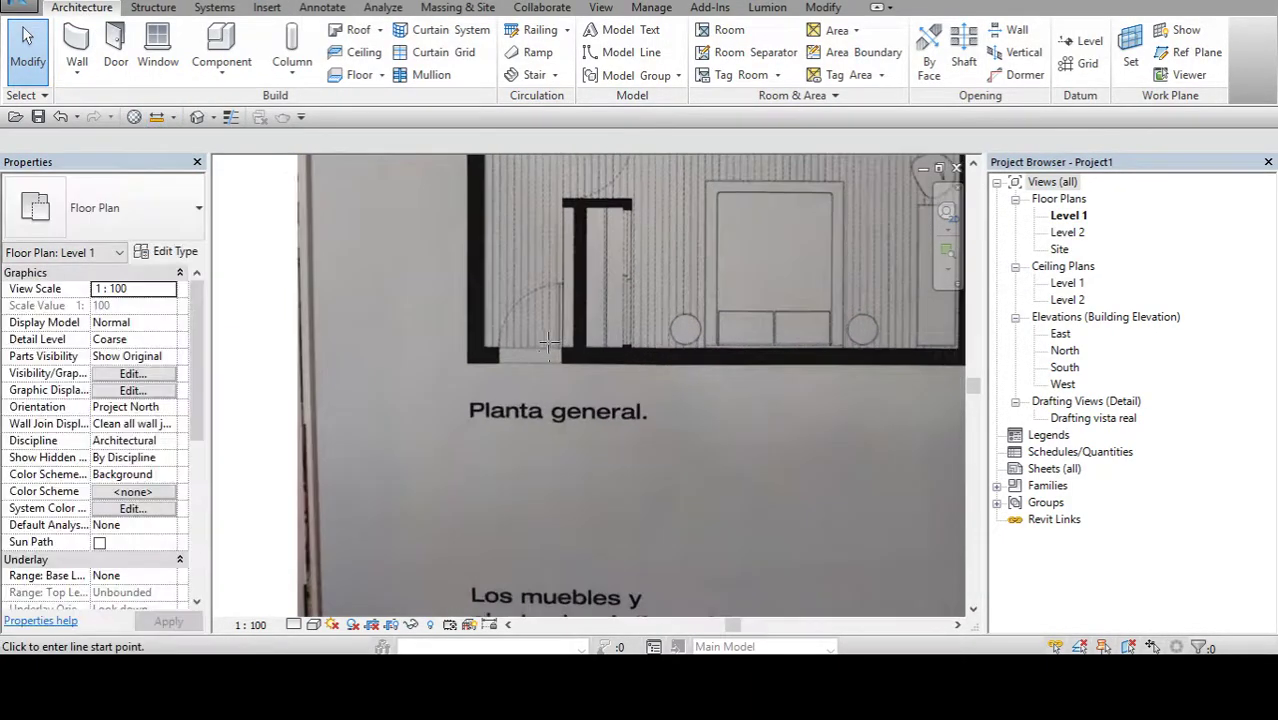
scroll(600, 380, up, 1)
scroll(573, 355, up, 1)
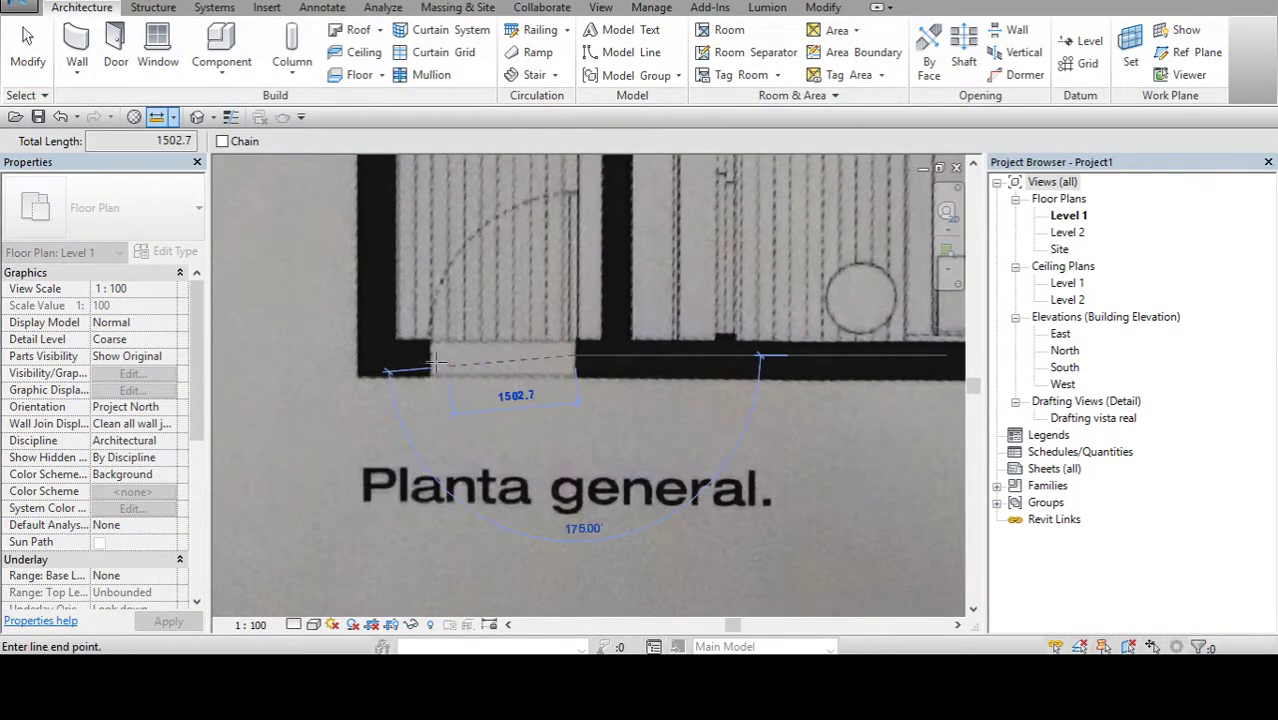
scroll(575, 355, down, 4)
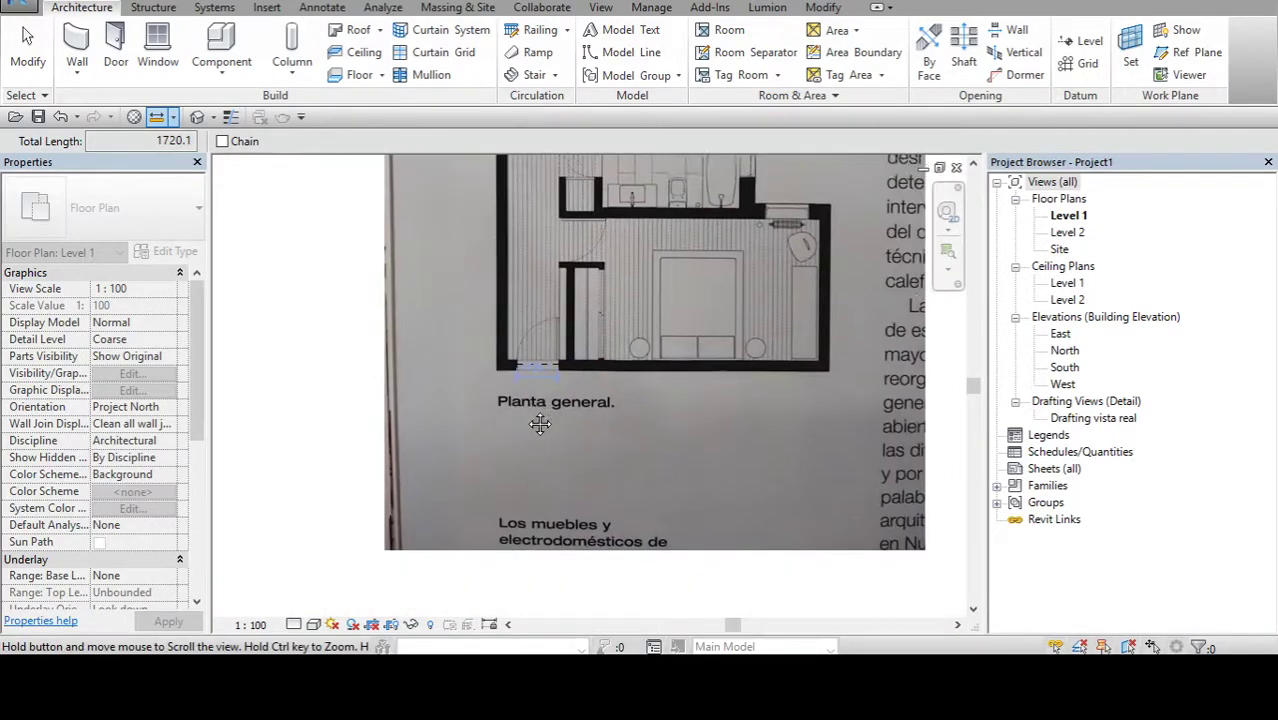
mouse_move(535, 410)
middle_down()
mouse_move(530, 433)
mouse_move(618, 480)
middle_up()
scroll(618, 480, down, 1)
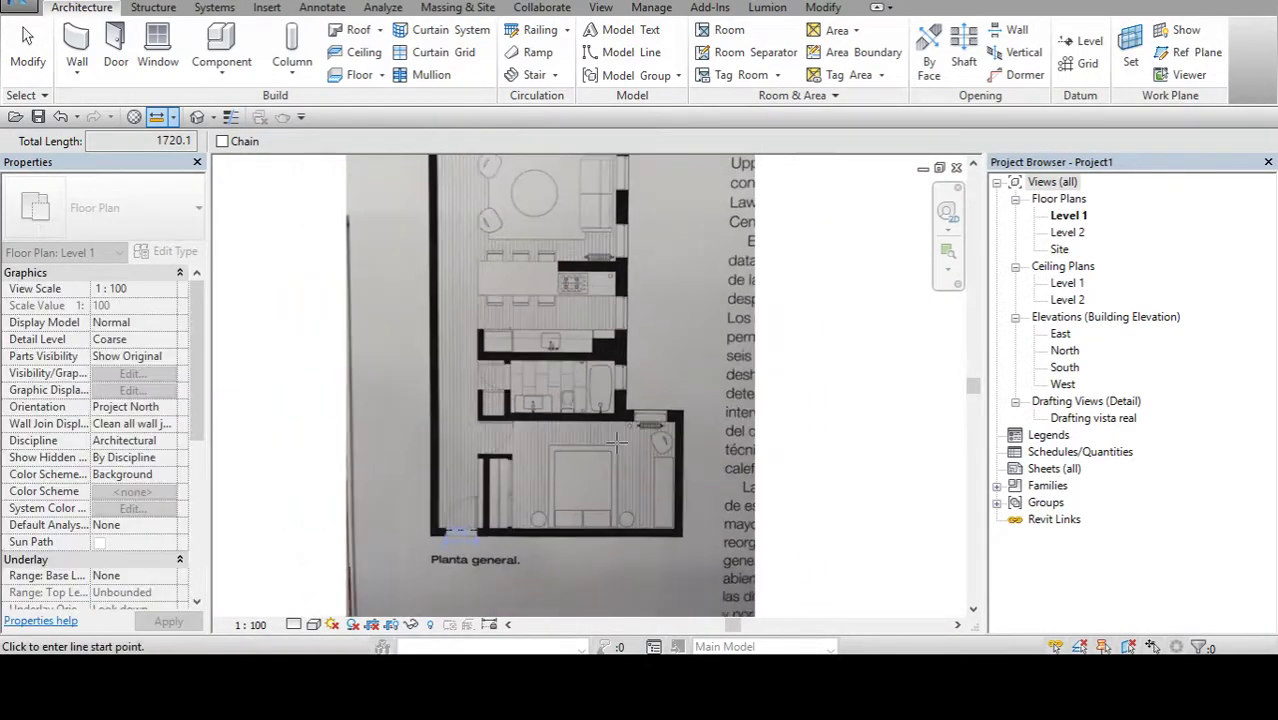
scroll(618, 470, down, 1)
middle_drag(632, 385, 638, 450)
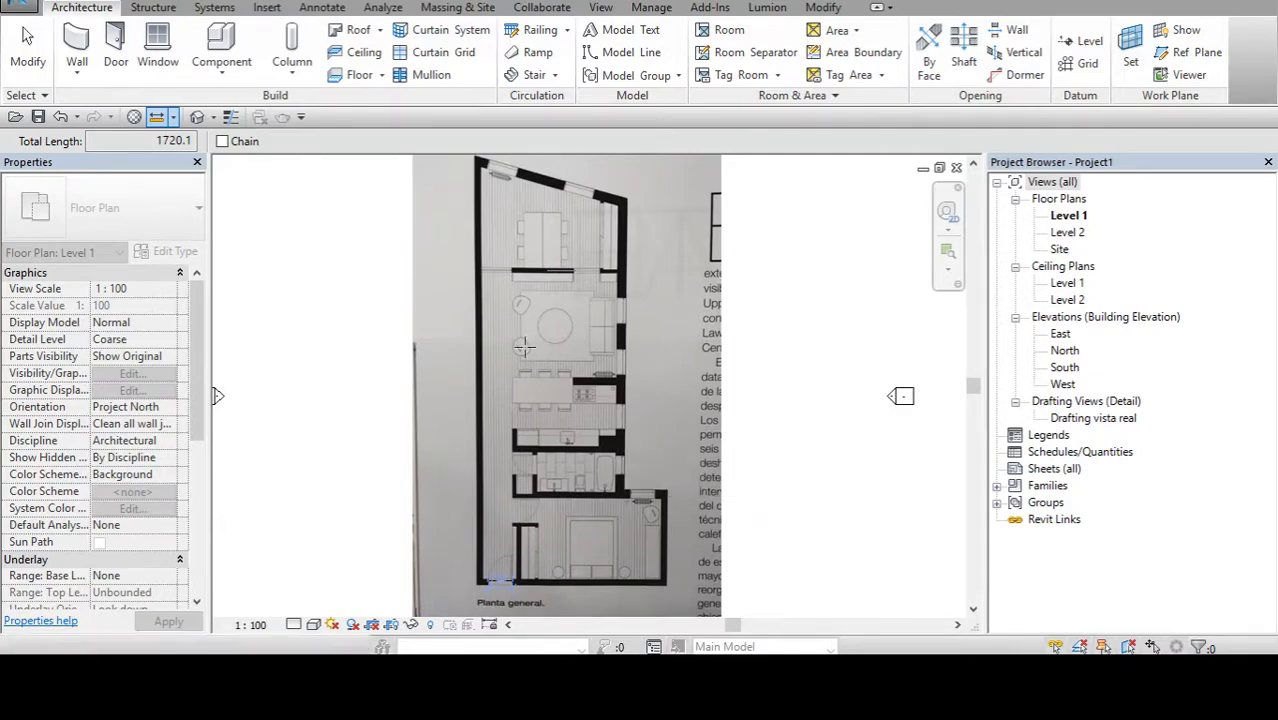
Step: Measure the door opening above Planta general at 1757.9, then select the floor-plan image
click(30, 55)
middle_drag(582, 265, 600, 210)
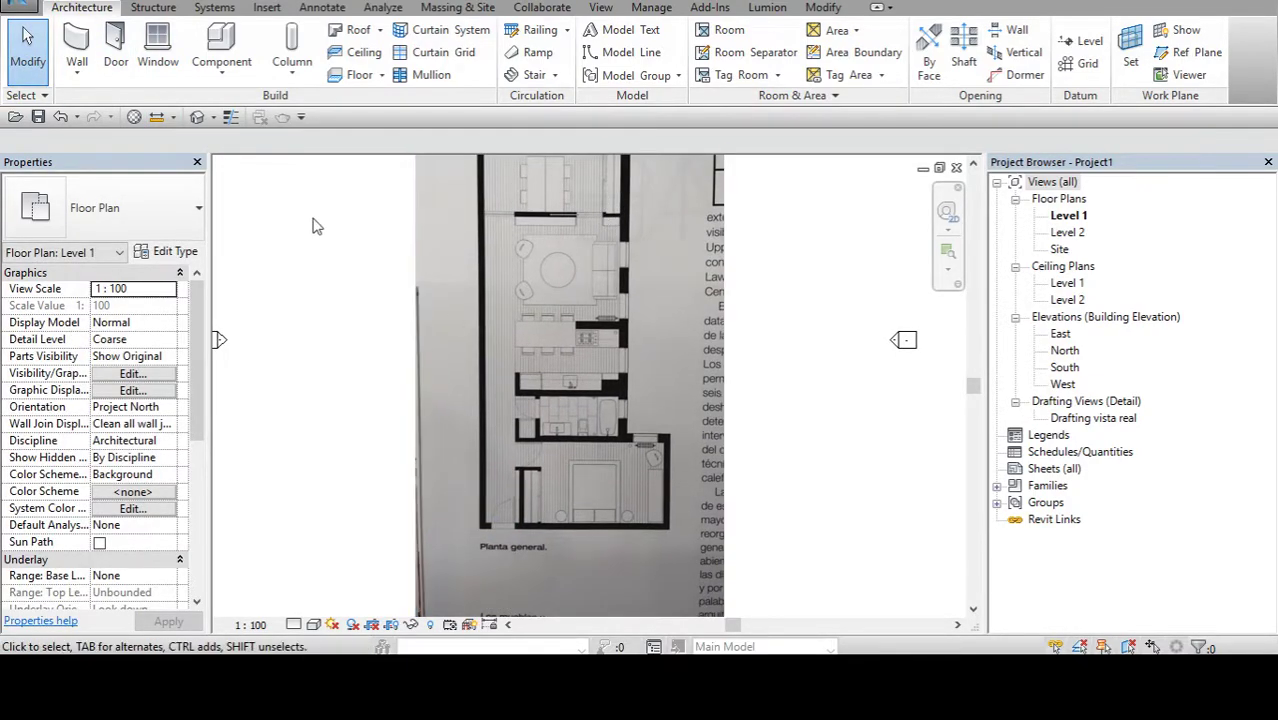
scroll(441, 405, up, 2)
scroll(425, 370, up, 2)
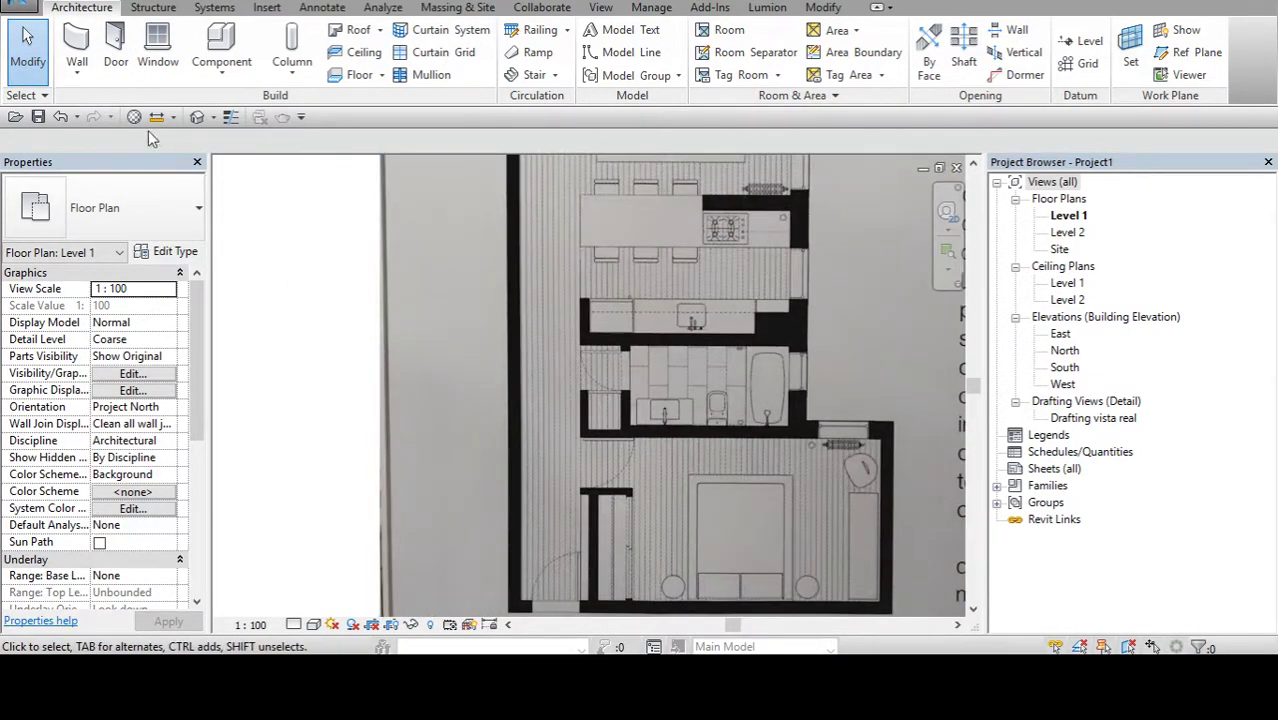
key(Return)
middle_drag(443, 368, 520, 250)
scroll(545, 378, up, 2)
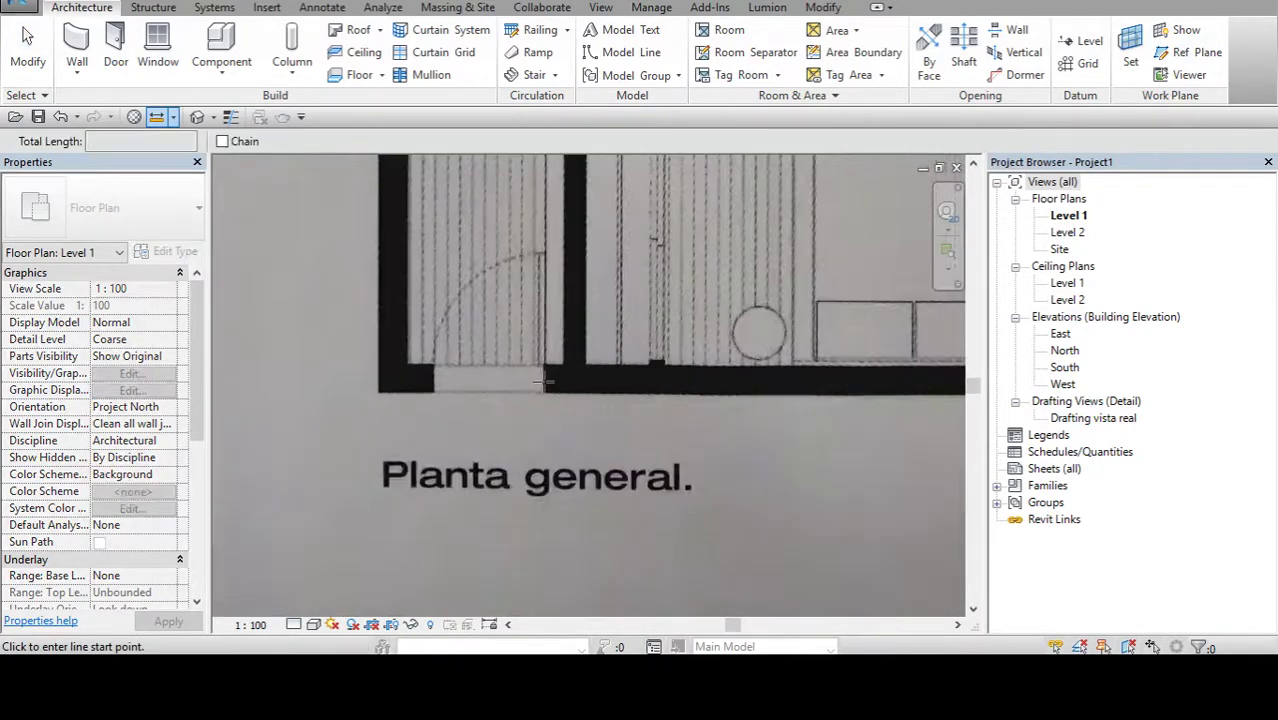
click(32, 60)
scroll(711, 305, down, 4)
scroll(680, 340, down, 2)
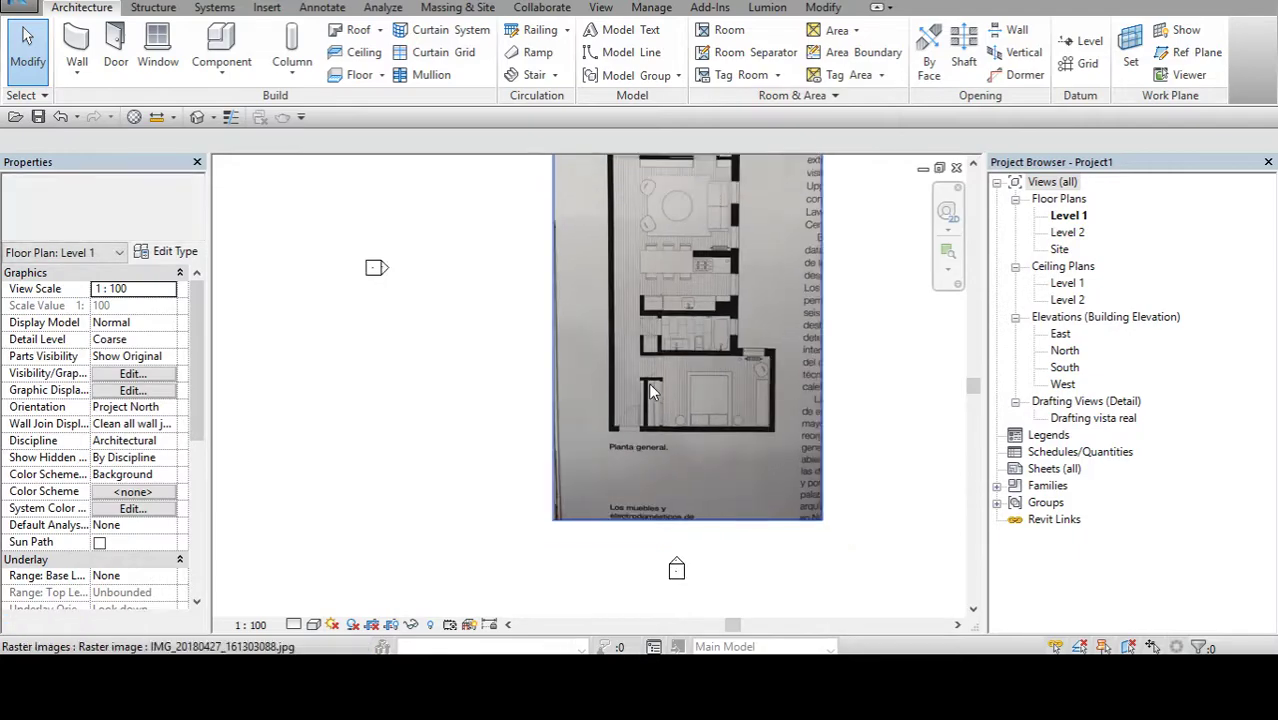
scroll(650, 390, down, 3)
scroll(620, 300, up, 1)
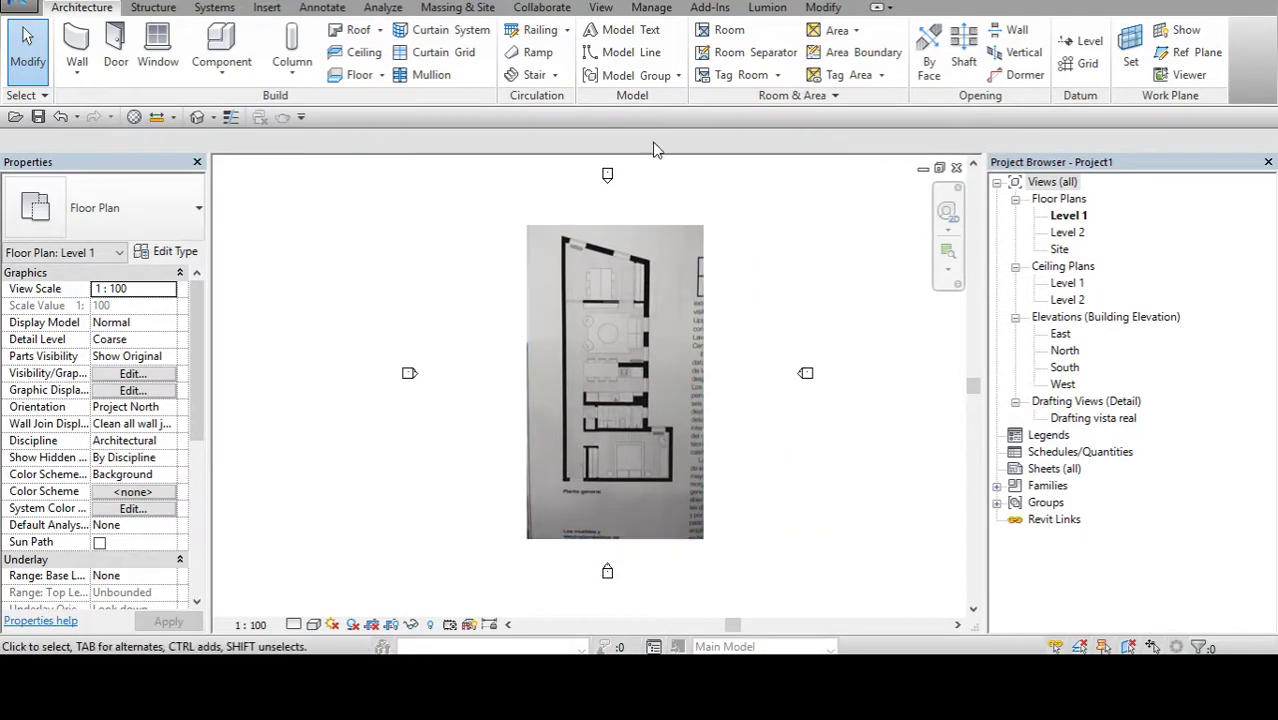
click(570, 230)
Step: Select the floor-plan image and frame the door opening on the plan
key(Escape)
click(612, 242)
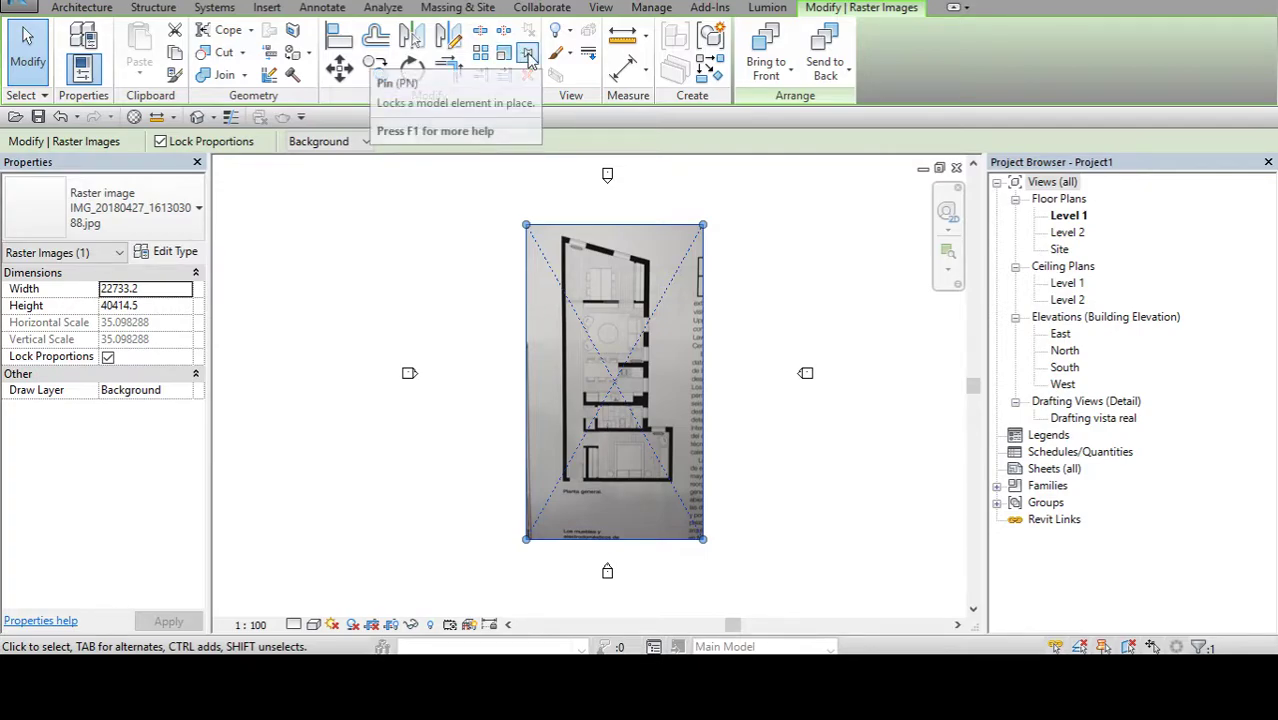
click(476, 317)
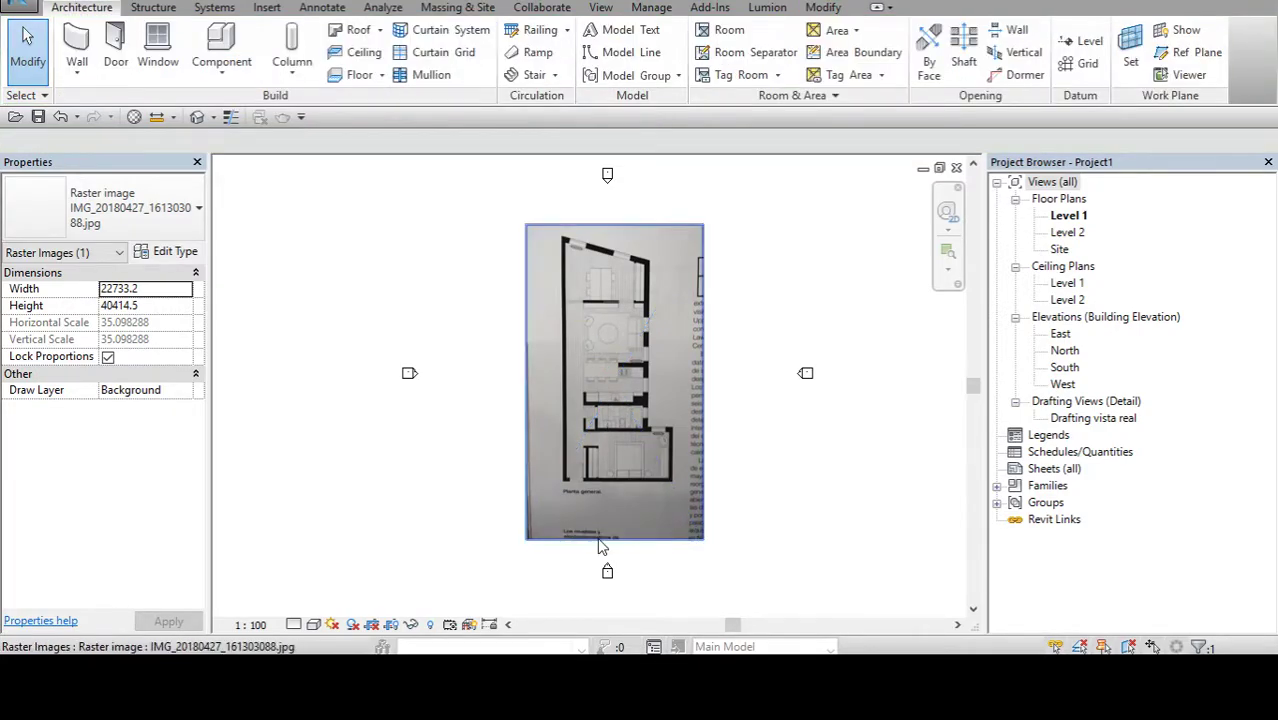
scroll(597, 538, up, 4)
click(590, 476)
scroll(590, 476, up, 3)
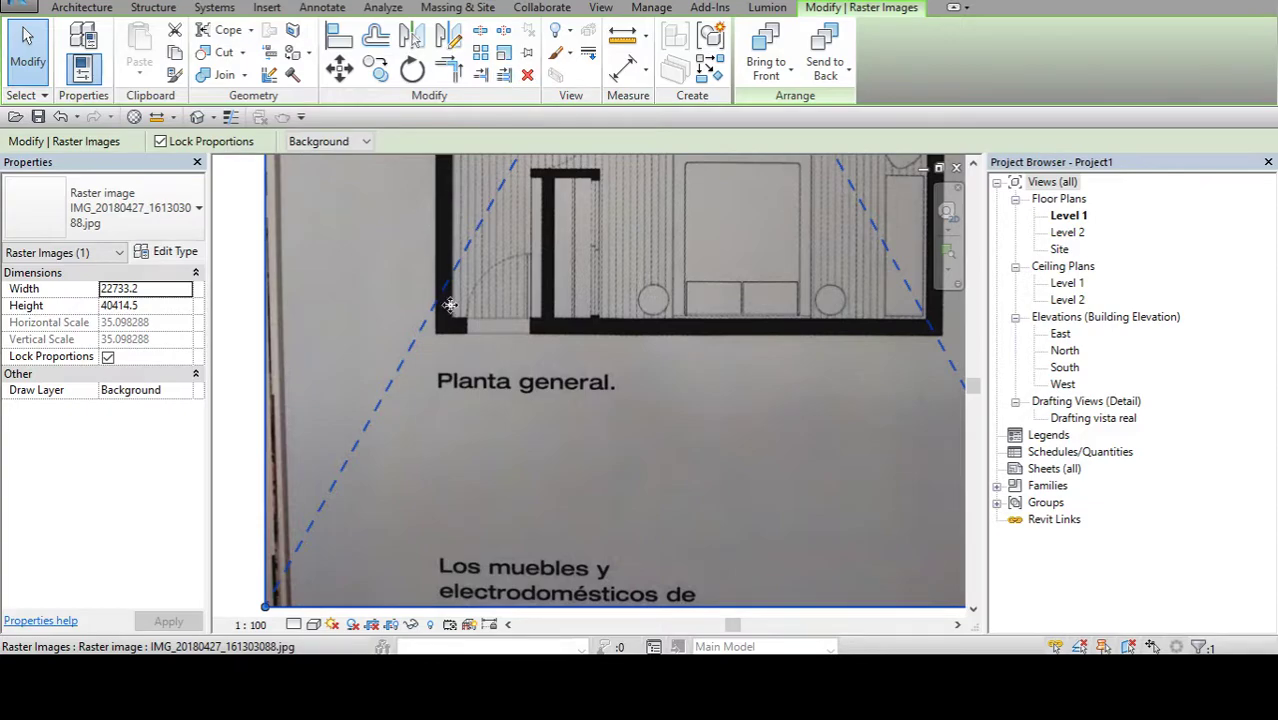
scroll(450, 305, up, 2)
scroll(450, 305, up, 2)
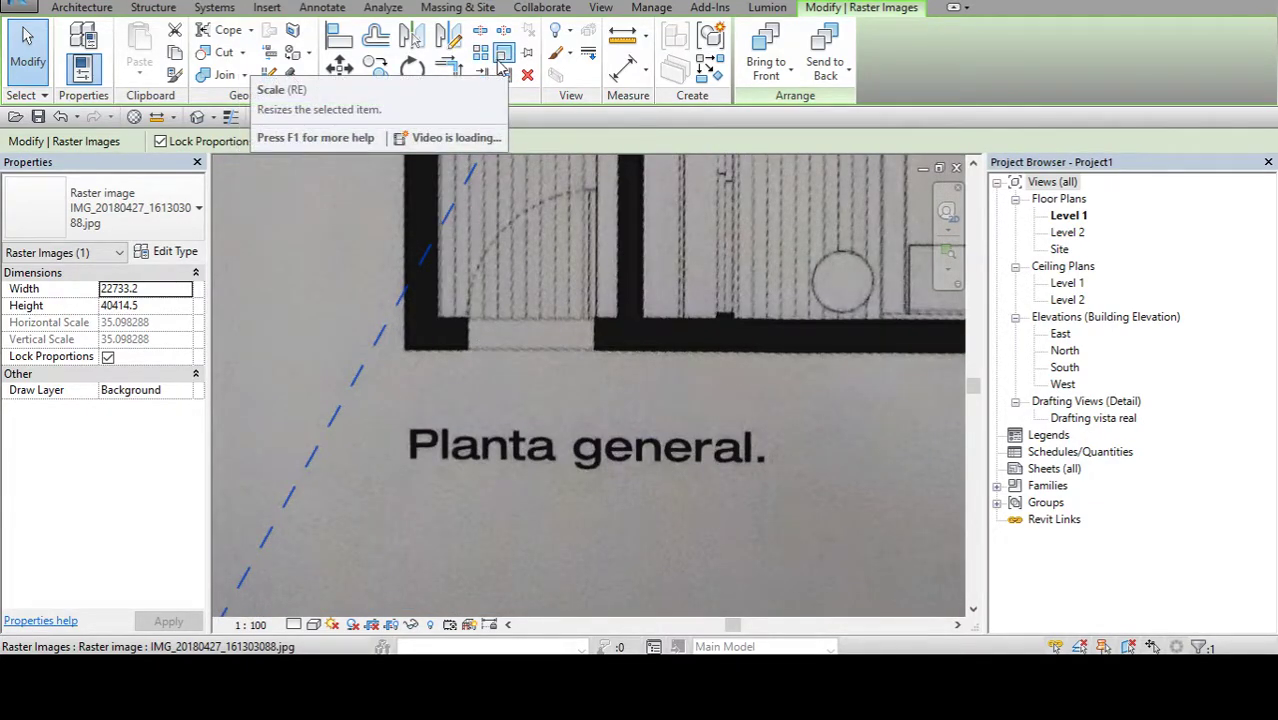
key(alt+Tab)
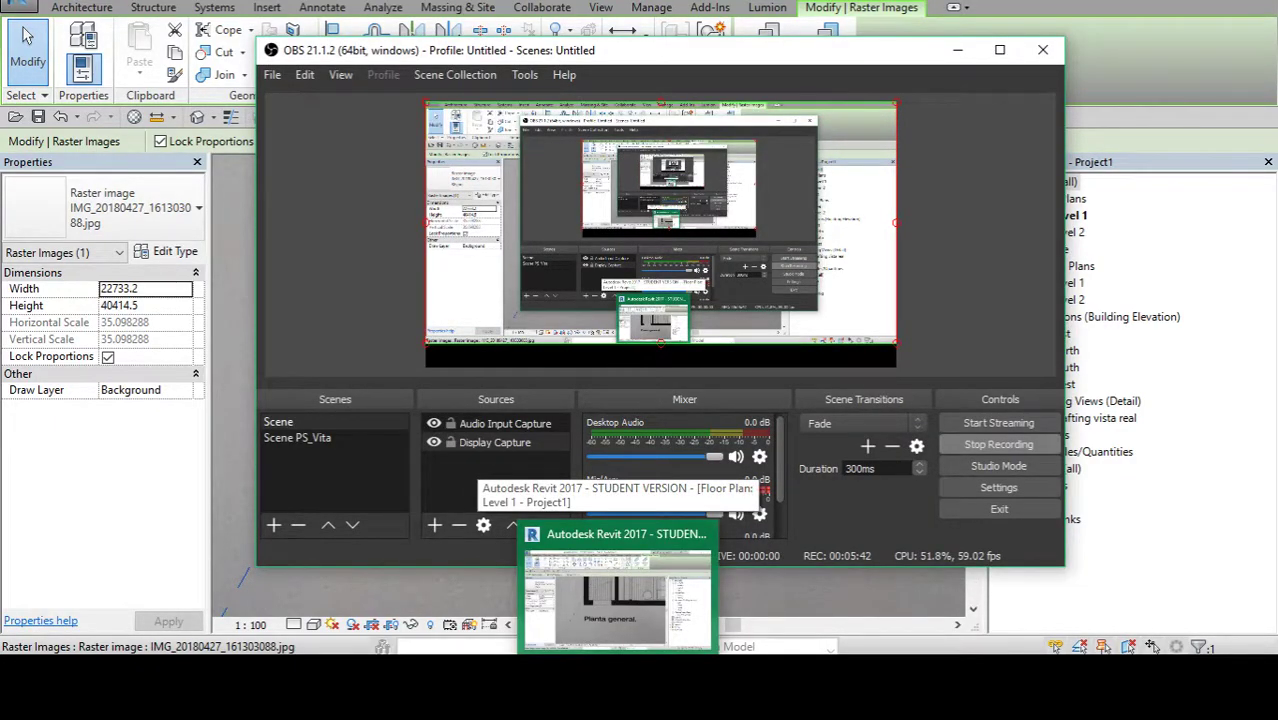
key(alt+Tab)
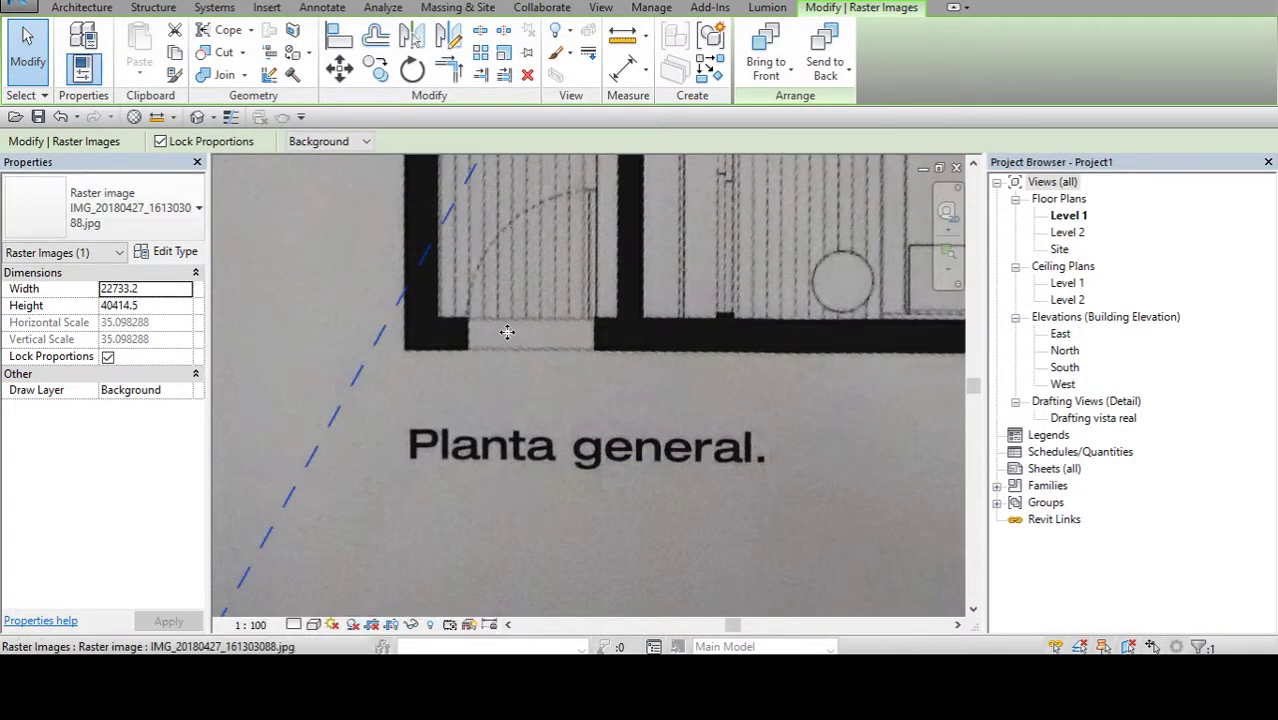
click(620, 36)
scroll(470, 318, up, 2)
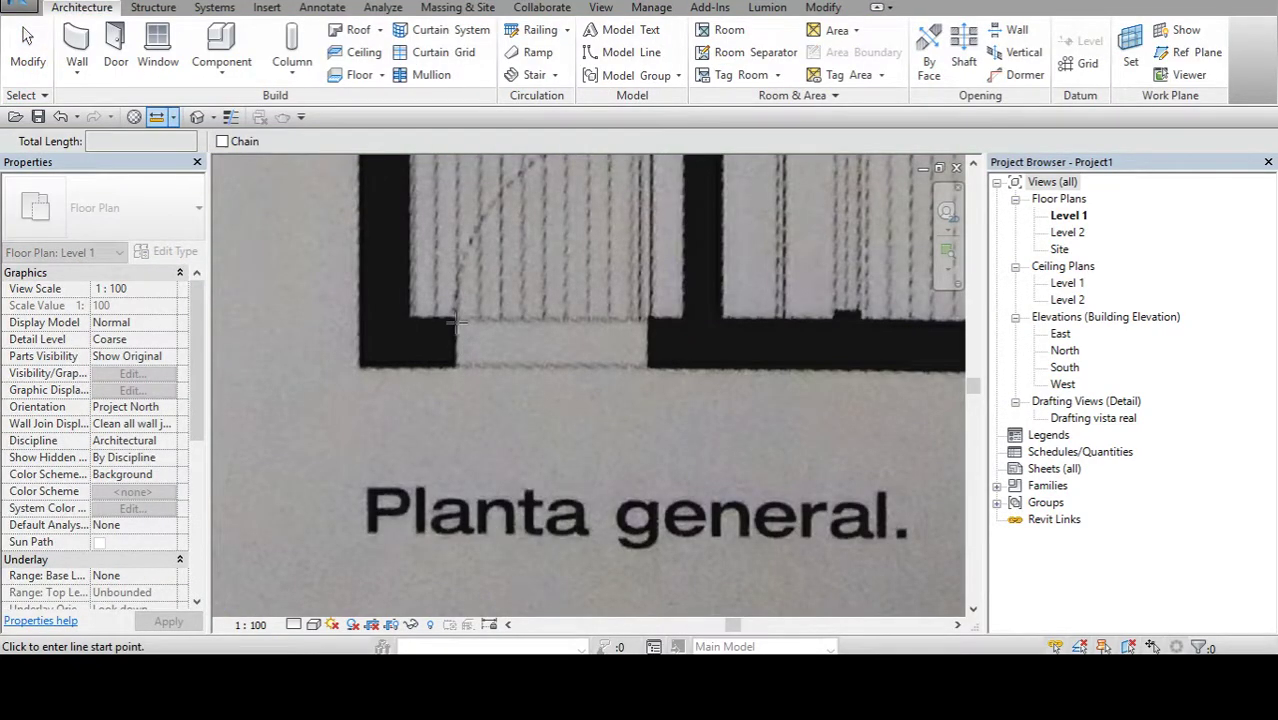
middle_drag(535, 340, 535, 340)
Step: Return to the Architecture tools and reselect the floor-plan image
click(27, 37)
scroll(630, 401, down, 1)
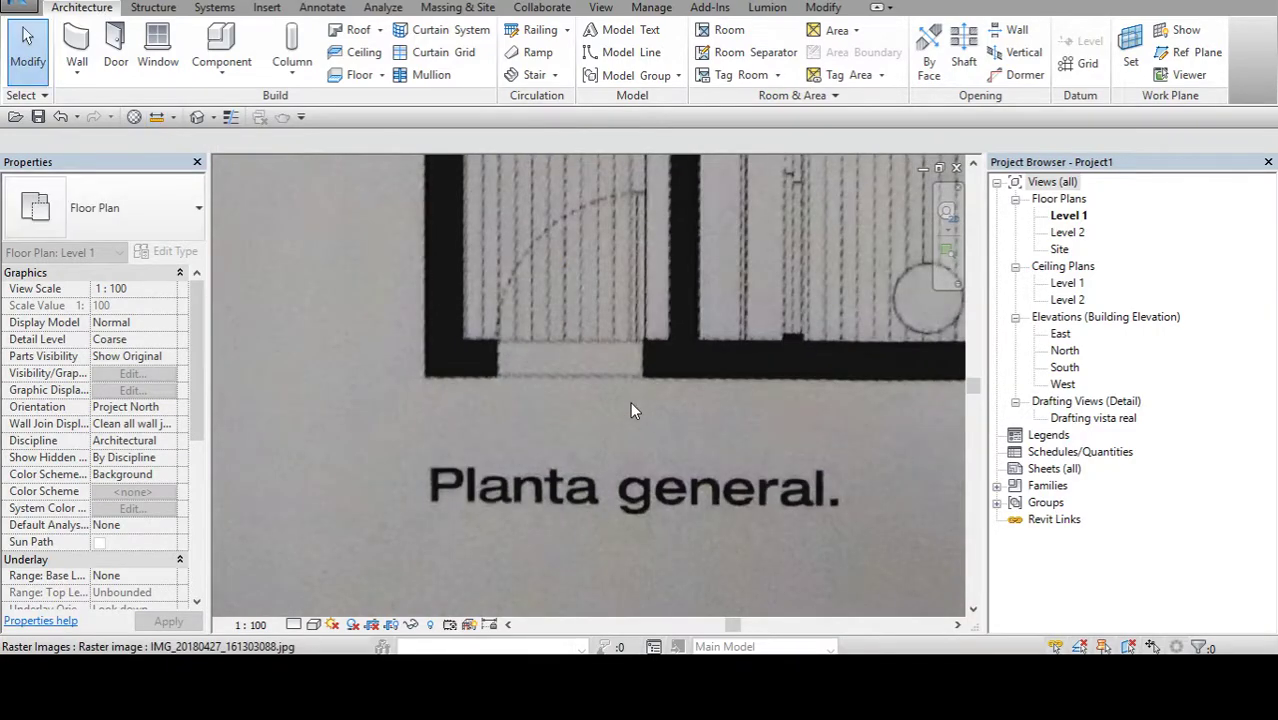
click(628, 395)
scroll(710, 85, up, 1)
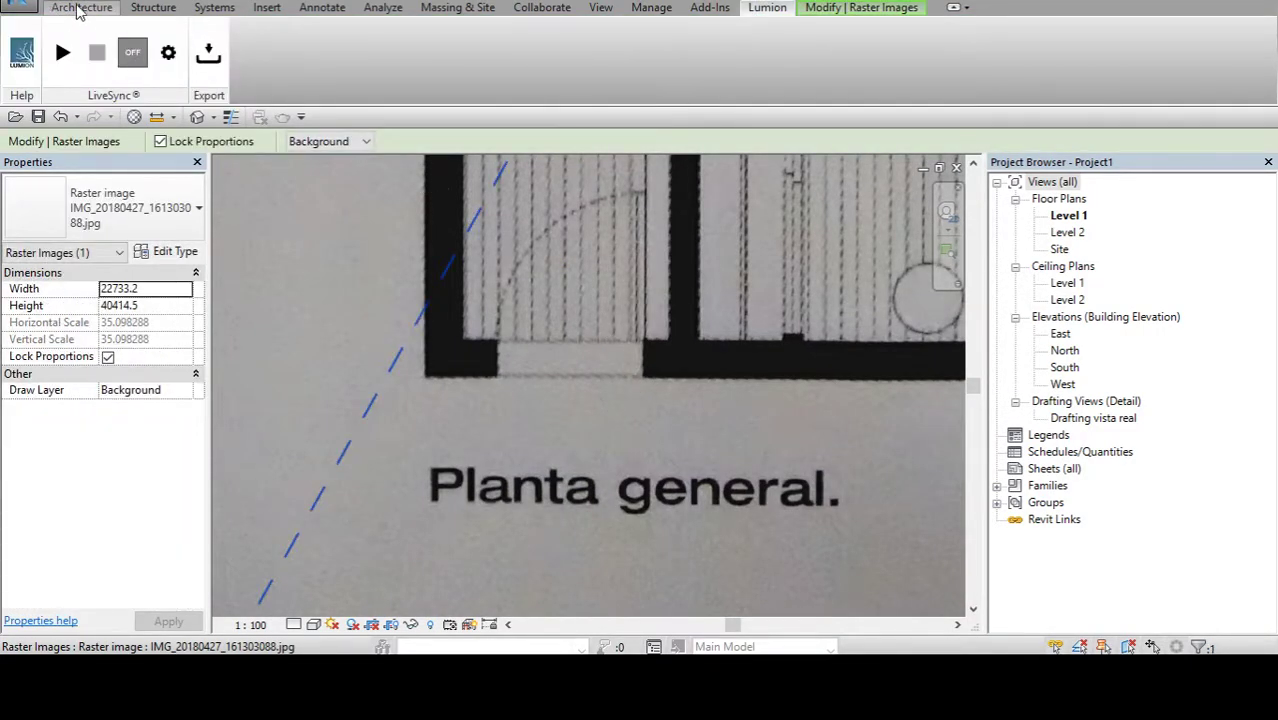
click(81, 8)
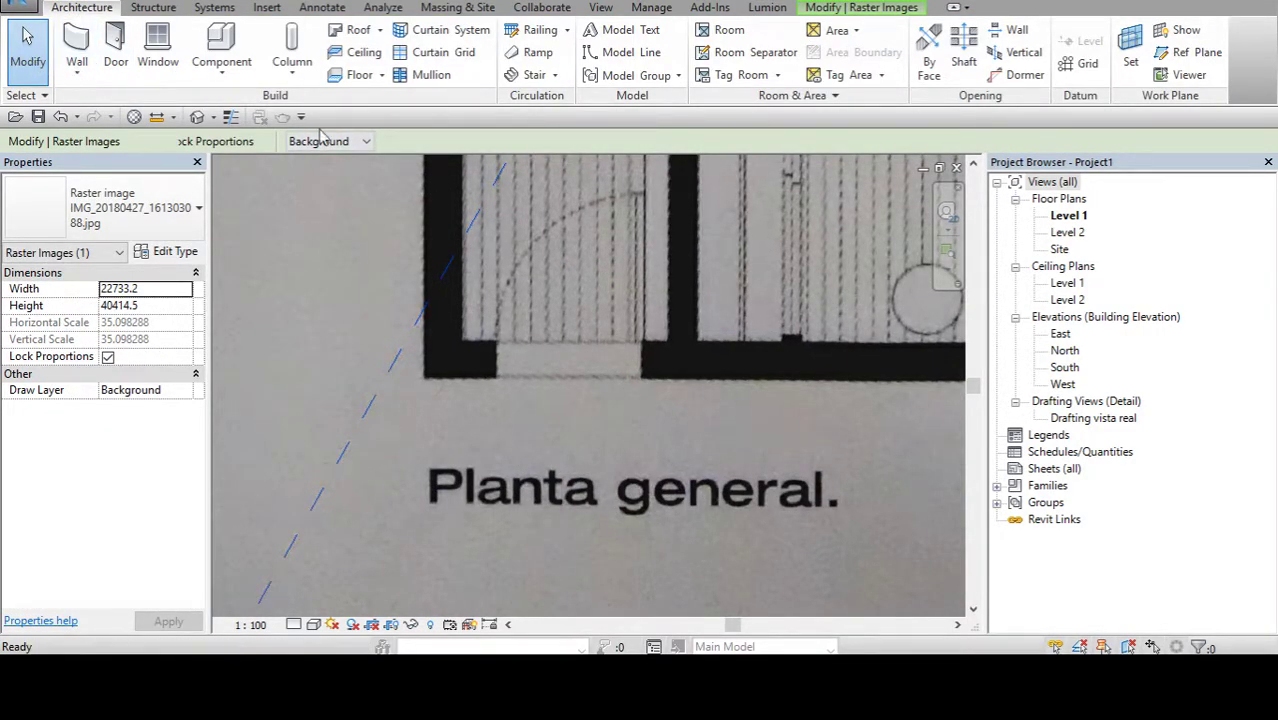
scroll(439, 300, down, 2)
scroll(288, 385, down, 1)
click(288, 385)
click(789, 287)
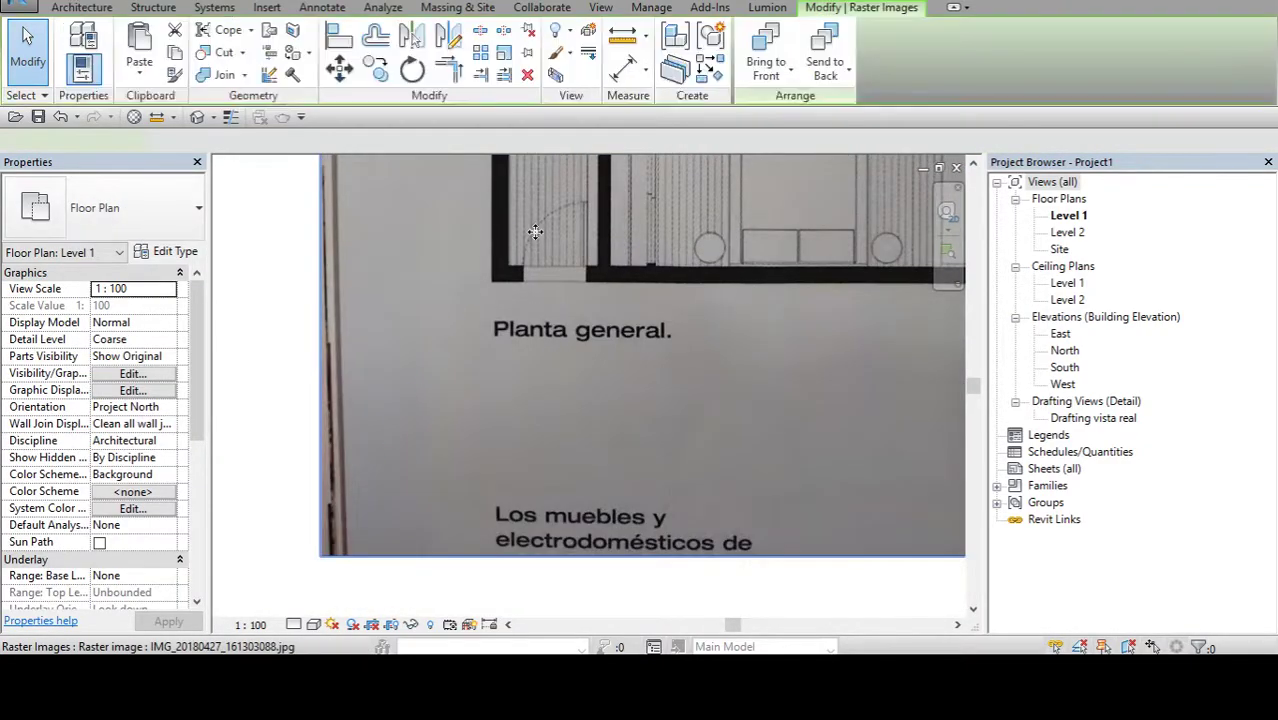
scroll(650, 240, up, 3)
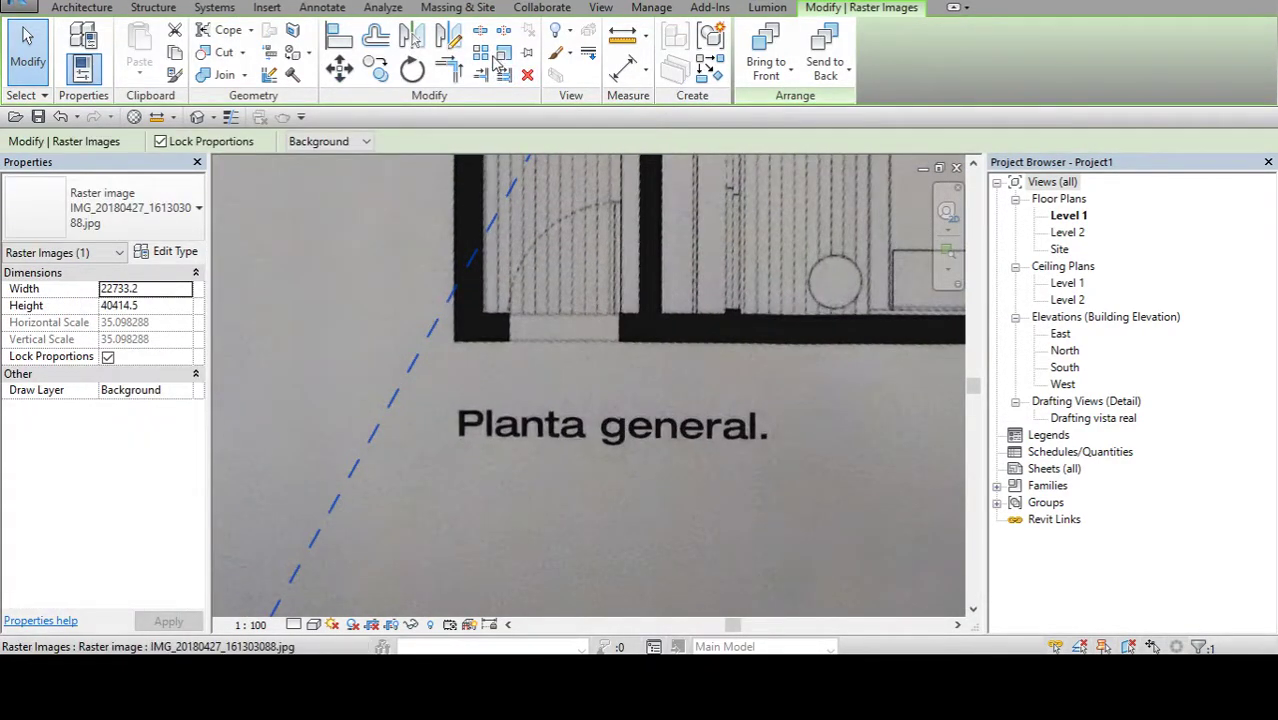
Step: Scale the image from the door opening's two edges so the opening measures 1000
click(503, 60)
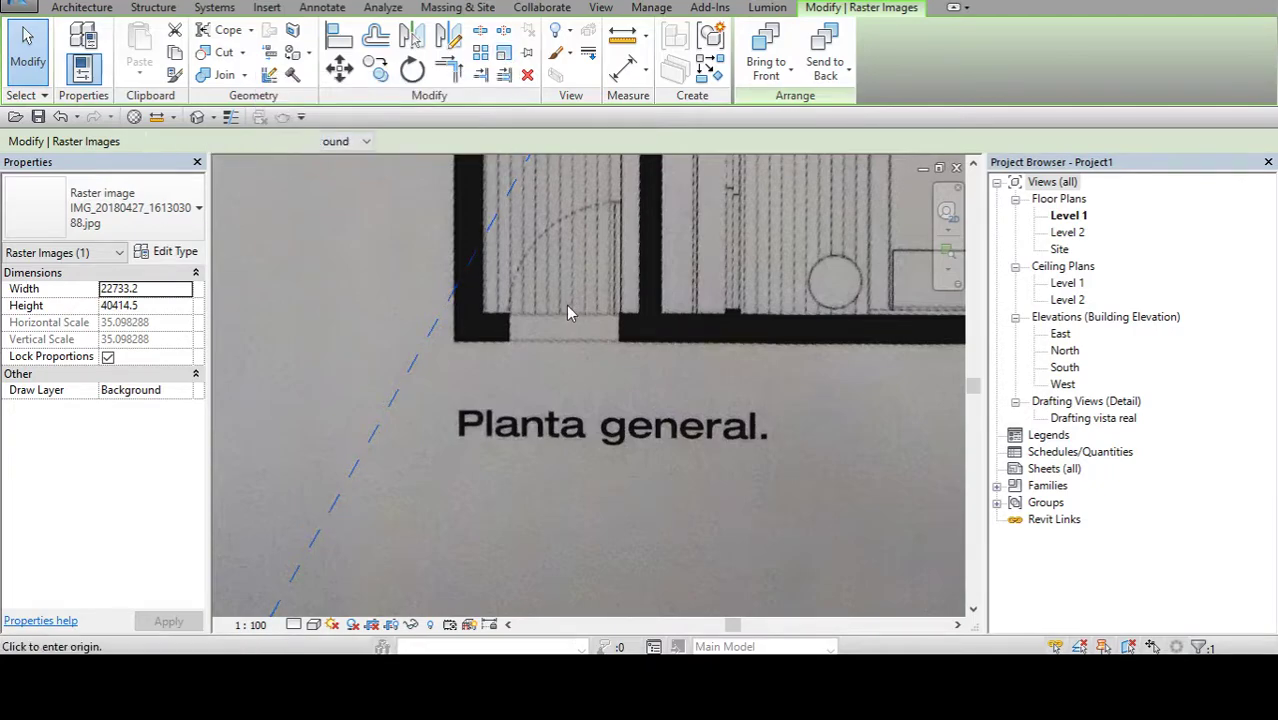
scroll(490, 330, up, 2)
click(490, 317)
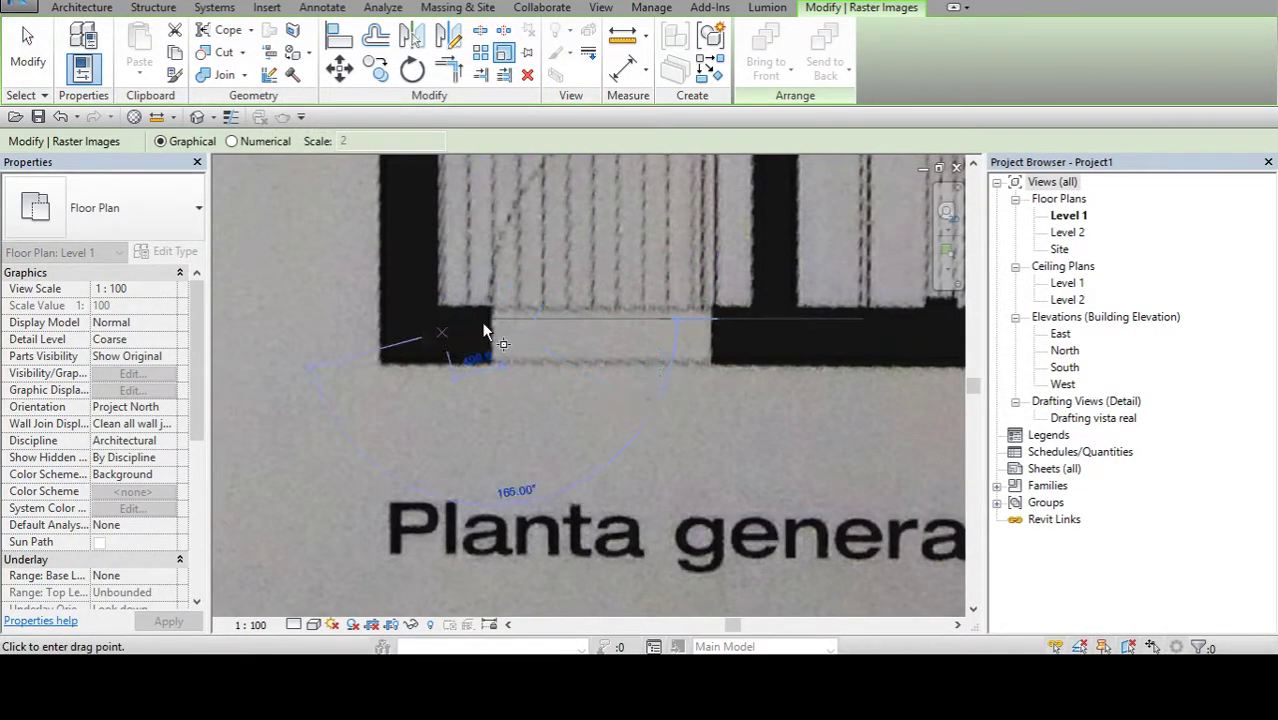
click(711, 317)
text(1000)
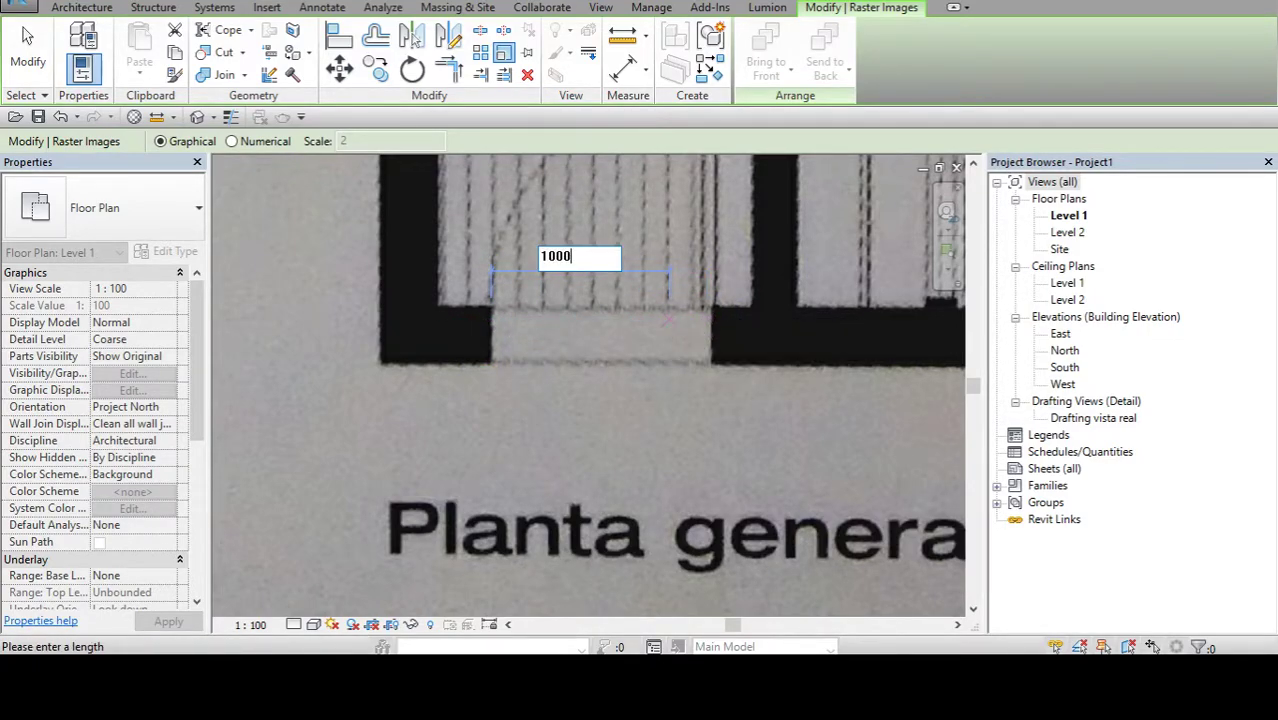
key(Return)
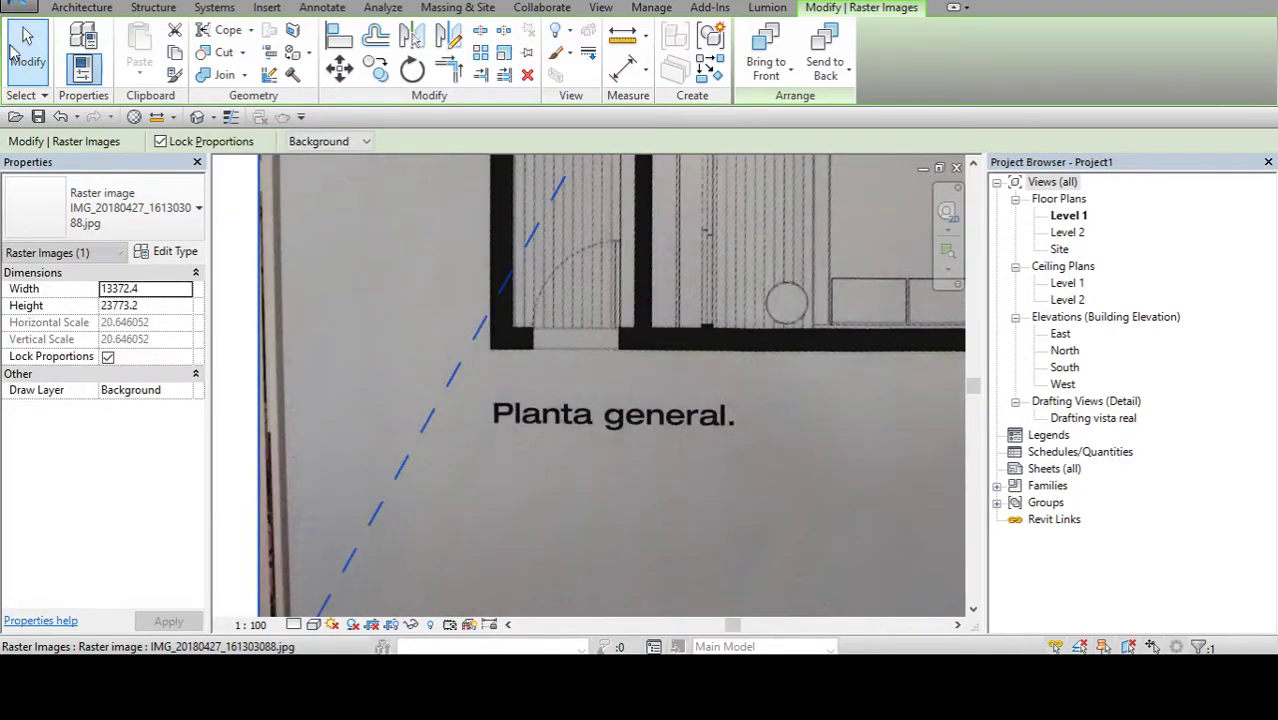
Step: Fit the rescaled 13372.4 × 23773.2 image in view and reposition it in the plan
scroll(605, 403, down, 3)
scroll(605, 403, down, 3)
key(Escape)
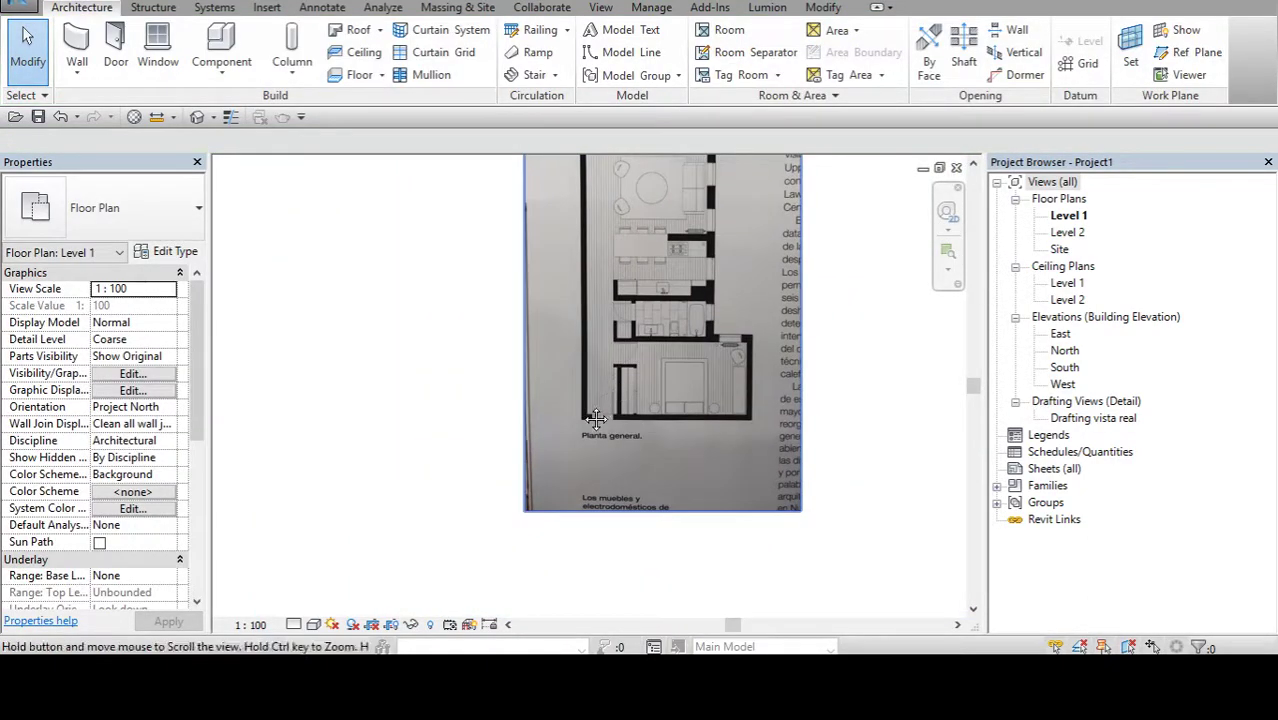
scroll(614, 365, up, 2)
scroll(612, 338, down, 2)
scroll(625, 325, up, 2)
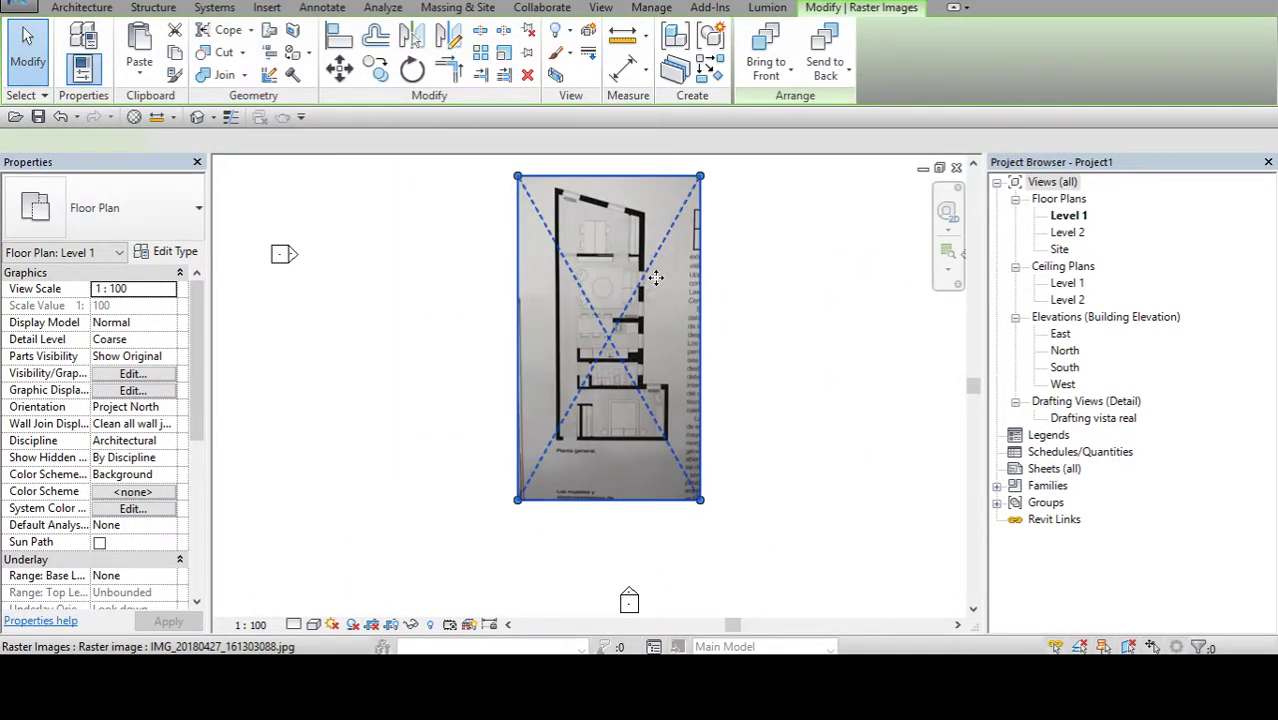
drag(650, 279, 660, 258)
scroll(502, 274, down, 2)
click(650, 300)
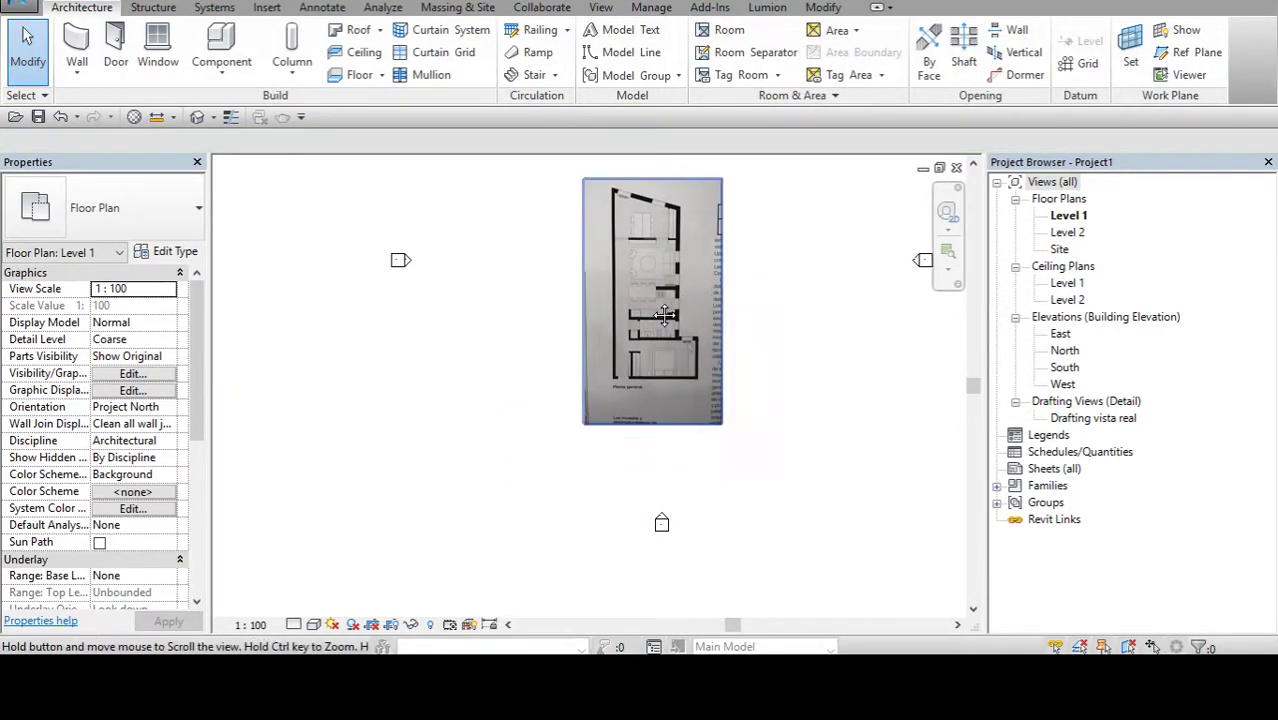
middle_drag(762, 278, 723, 318)
key(Escape)
scroll(635, 306, down, 1)
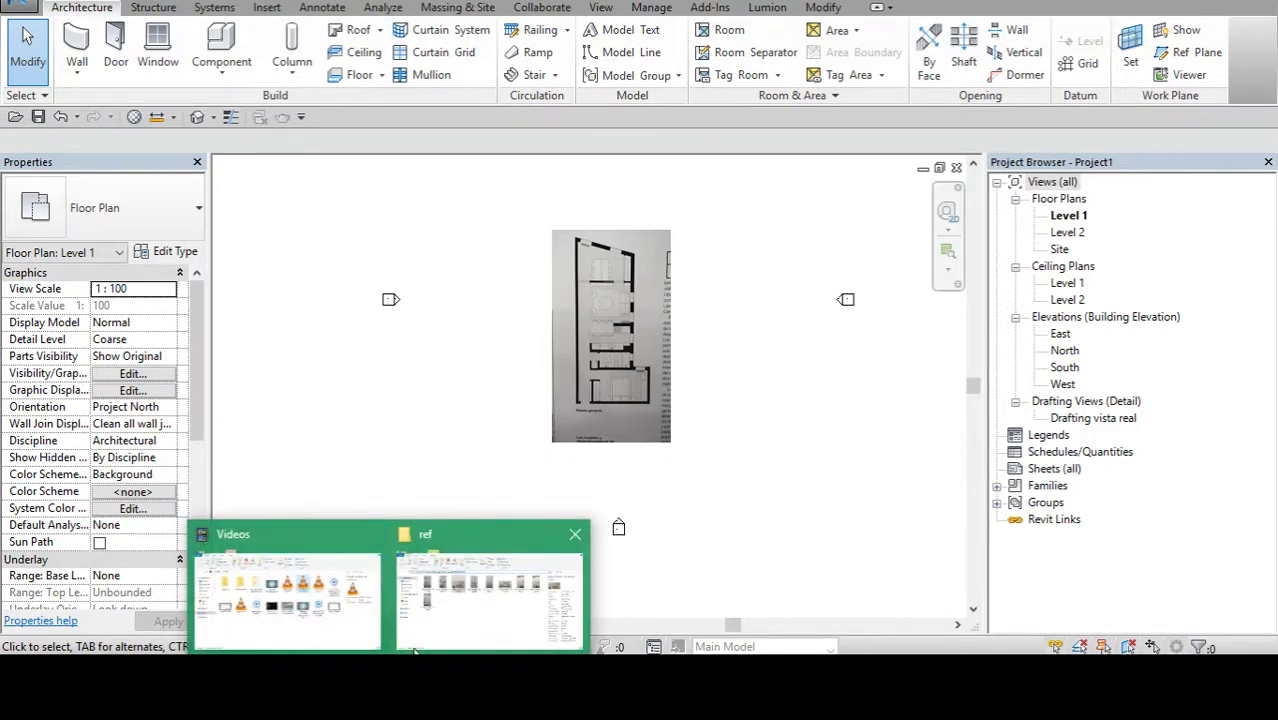
click(500, 580)
click(815, 215)
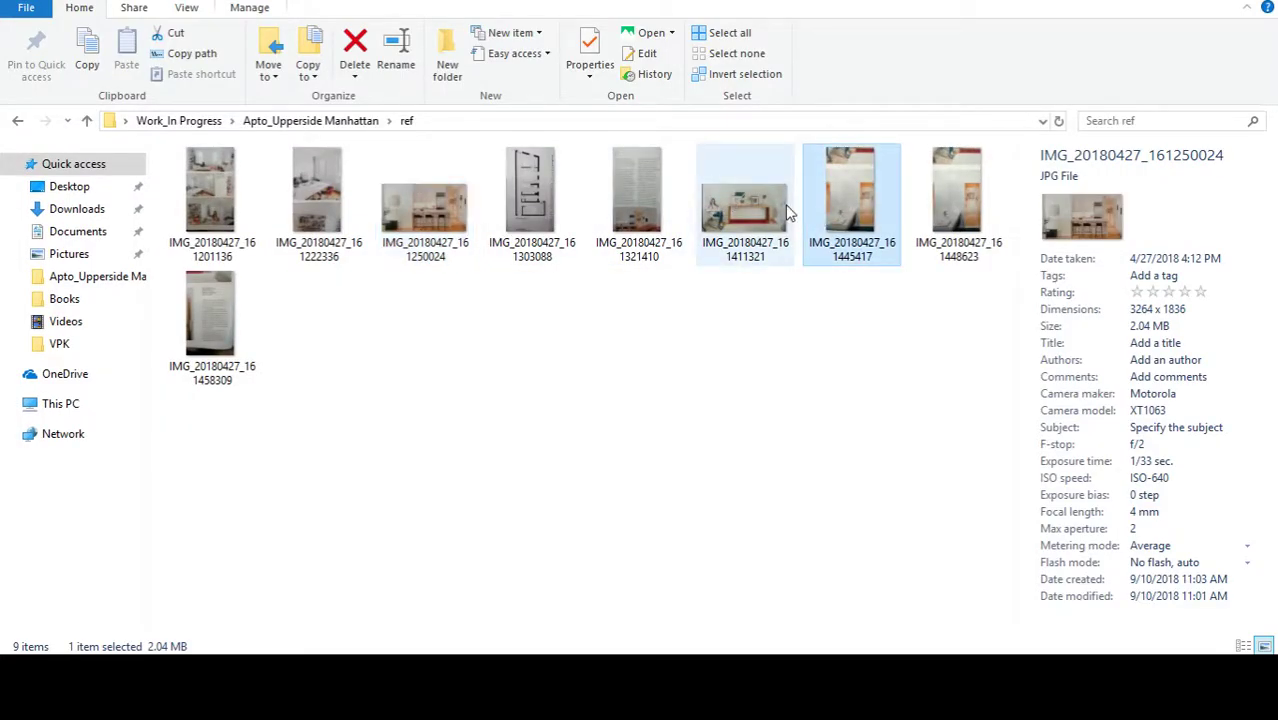
click(765, 212)
click(673, 33)
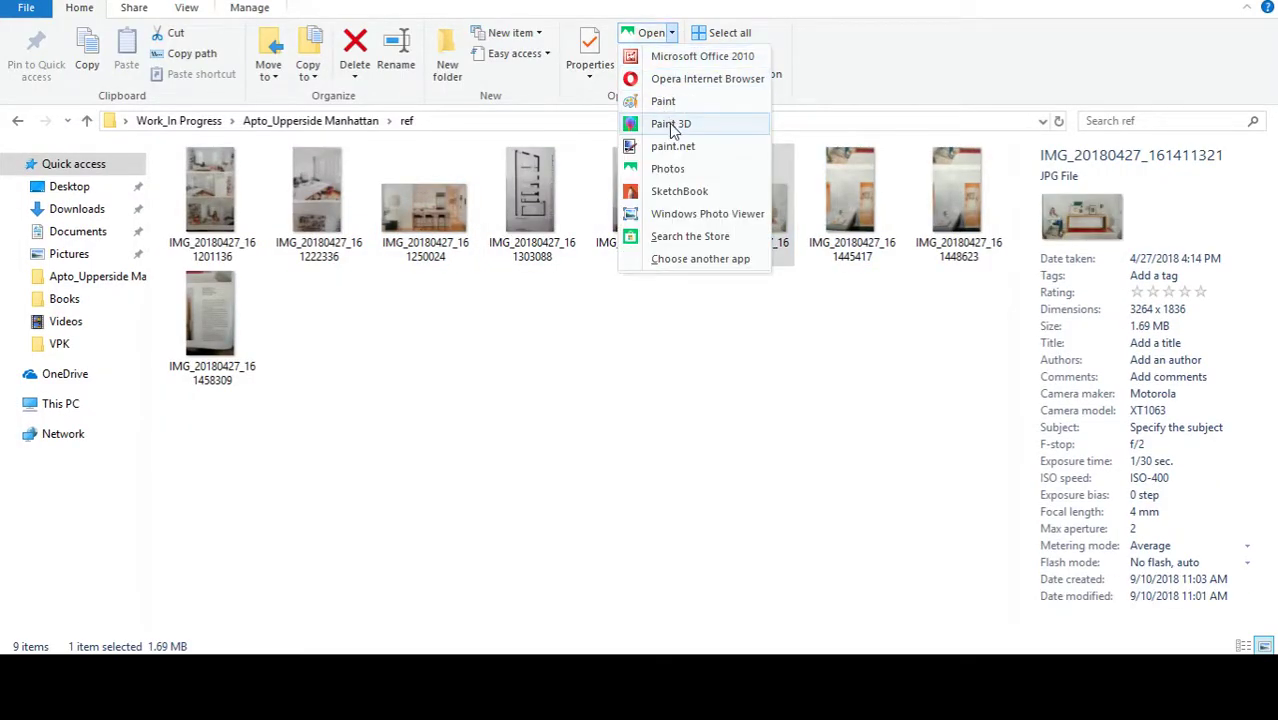
click(688, 215)
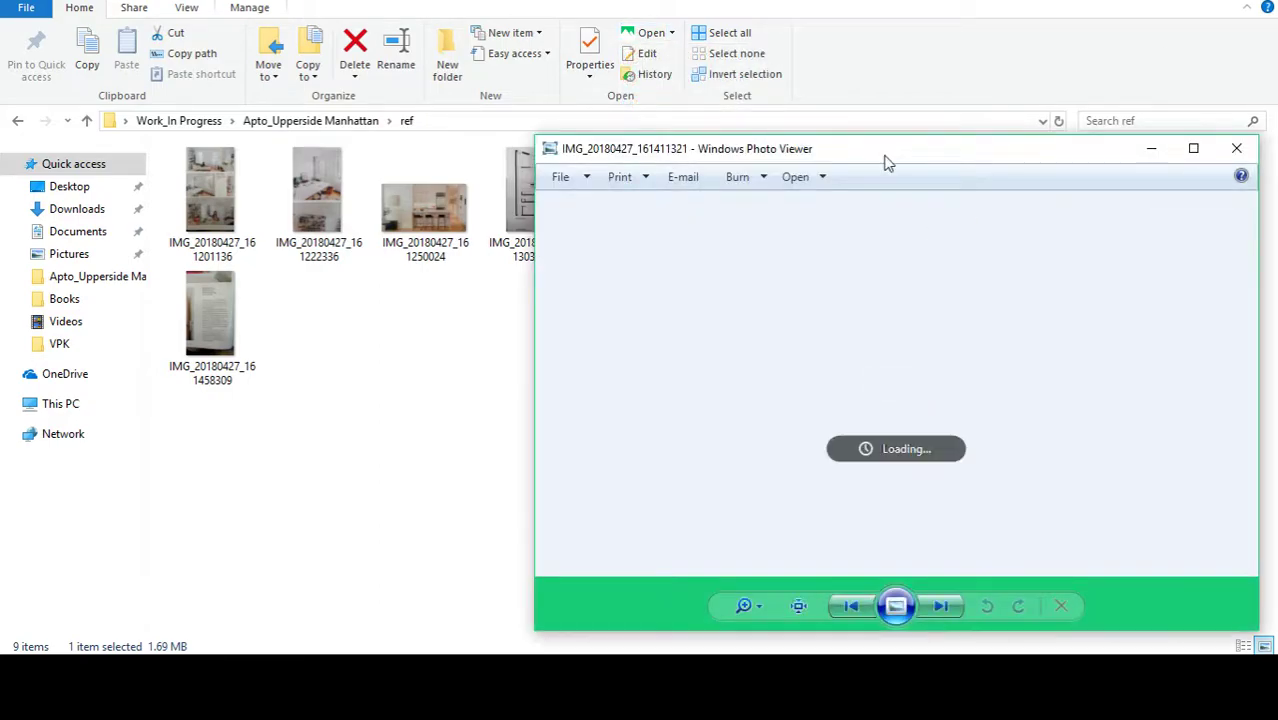
double_click(884, 152)
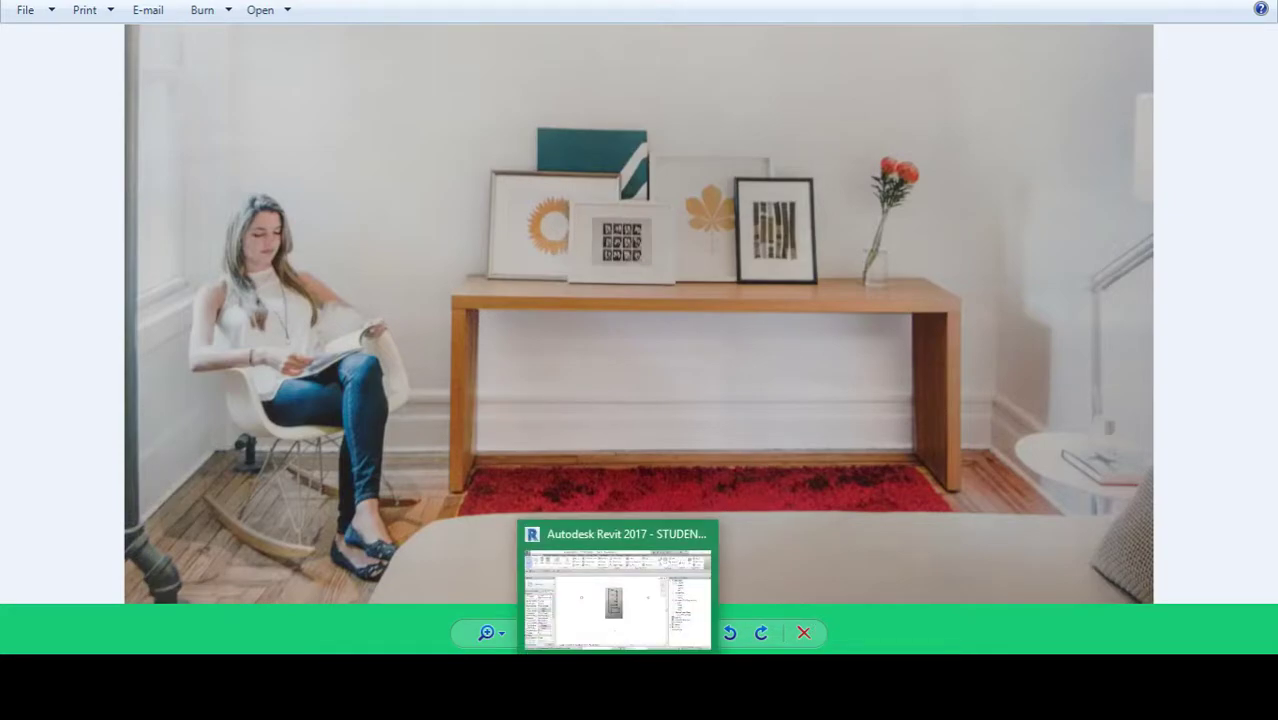
click(617, 598)
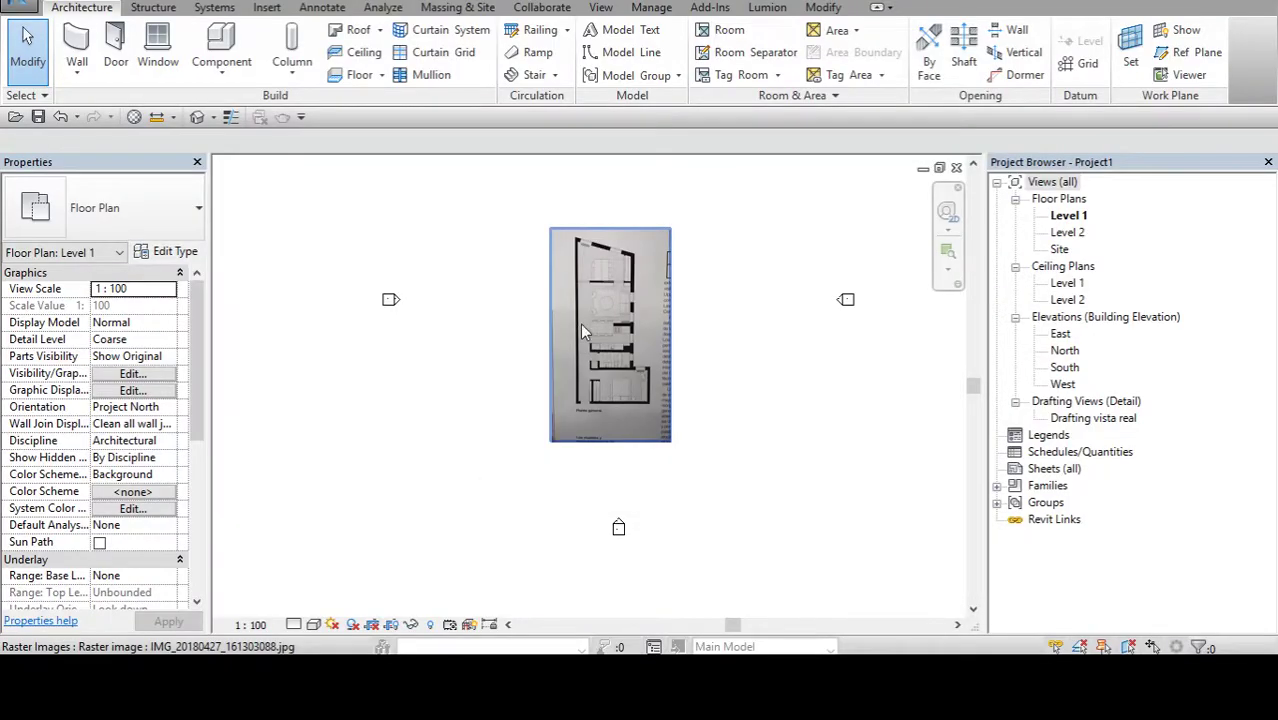
Step: Move the floor-plan image up and to the right, then recentre the view on the plan
click(657, 339)
scroll(676, 465, up, 2)
scroll(674, 370, down, 3)
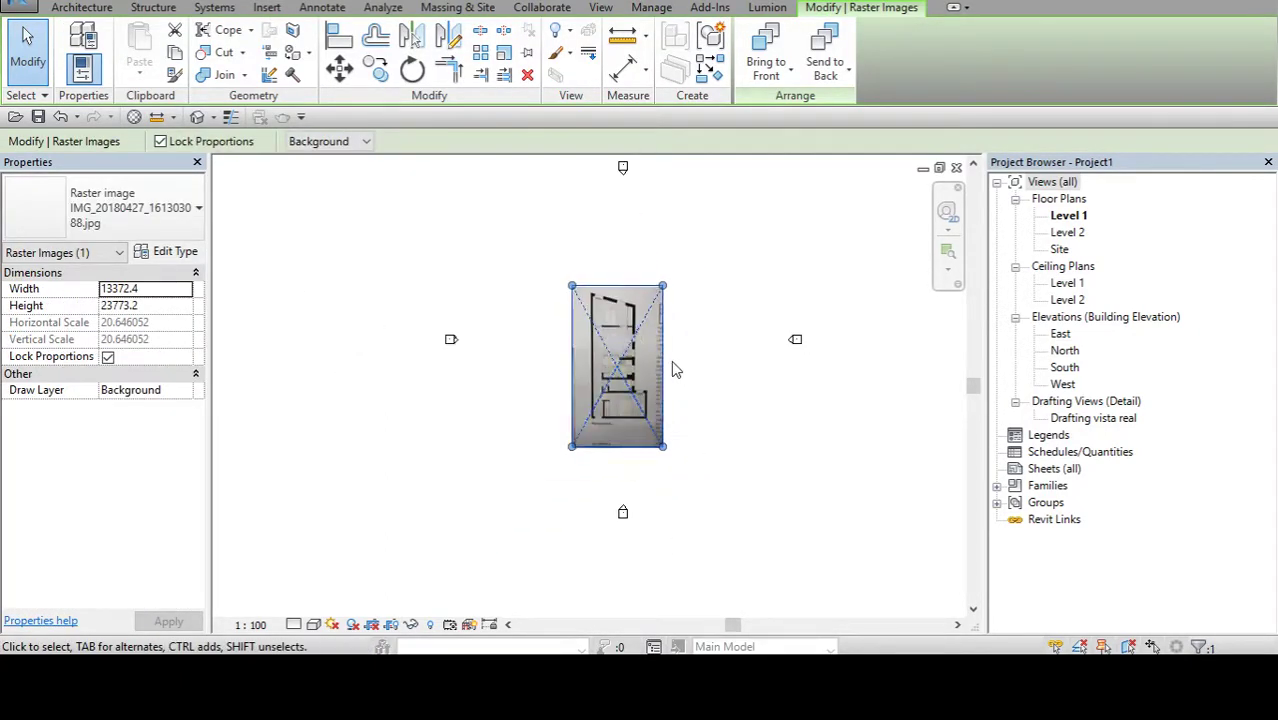
scroll(674, 370, up, 1)
drag(614, 333, 623, 312)
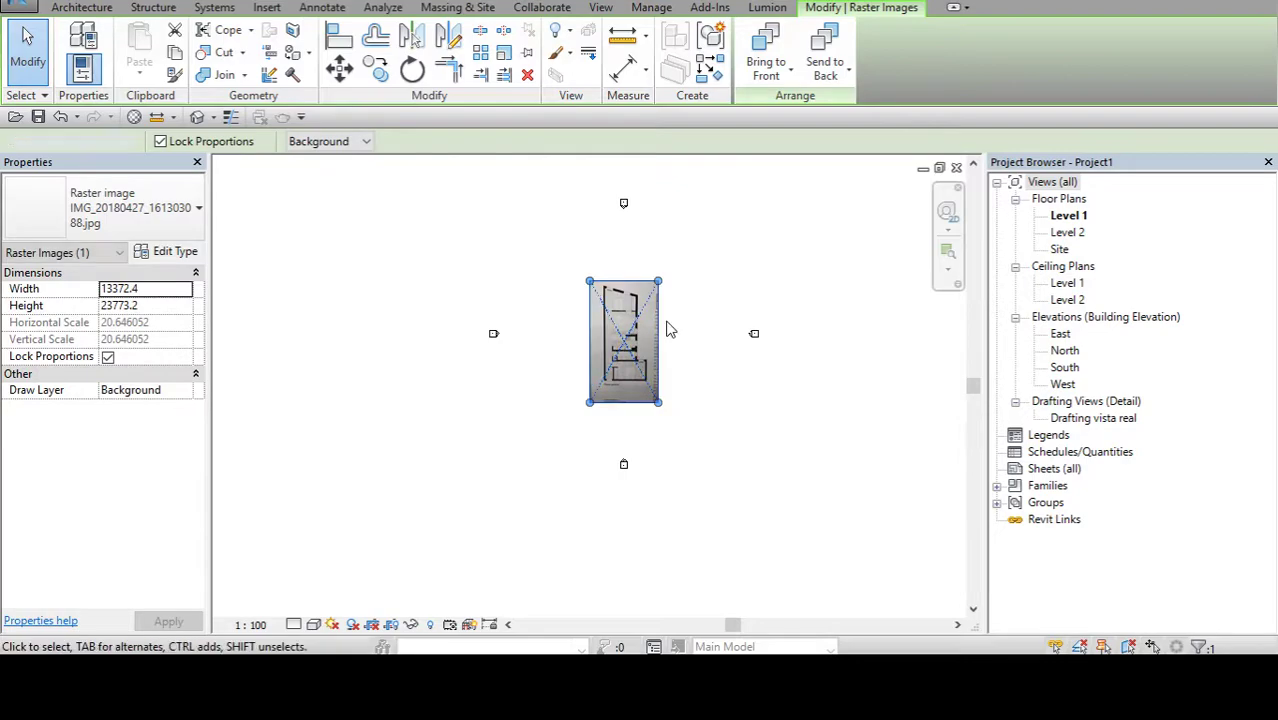
click(668, 328)
scroll(650, 375, up, 5)
middle_drag(661, 380, 506, 270)
click(507, 270)
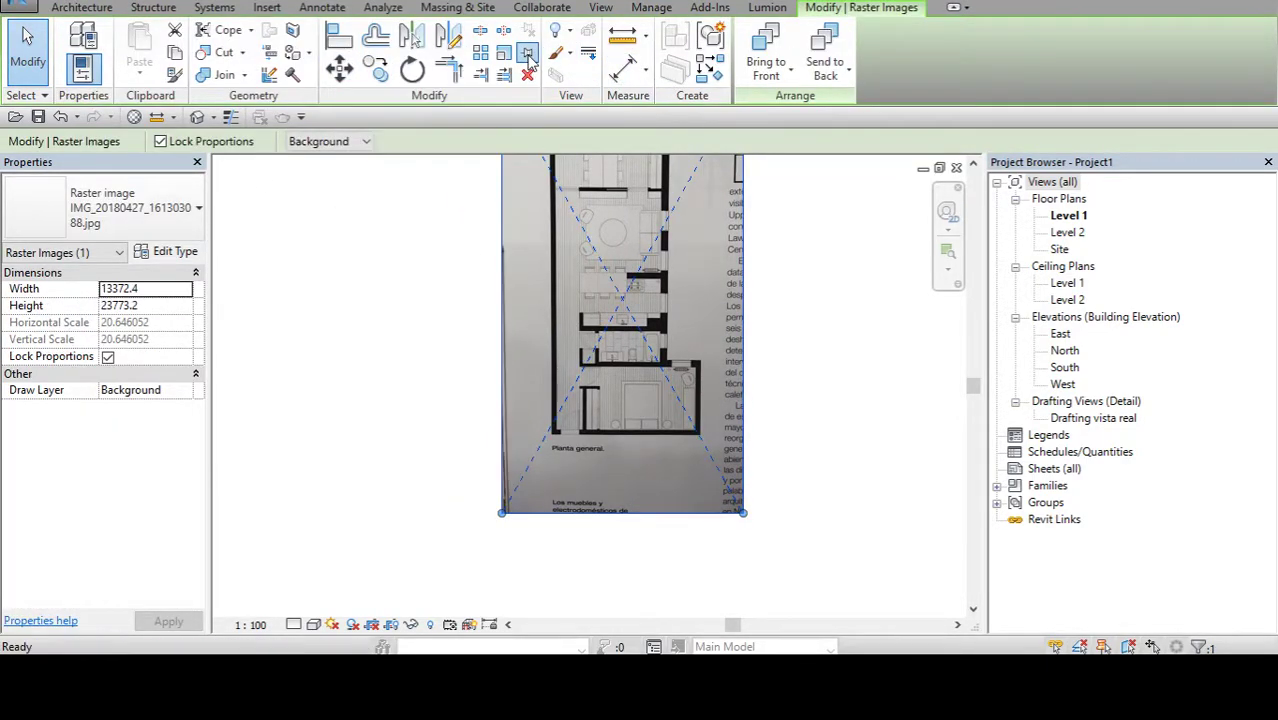
scroll(454, 214, up, 1)
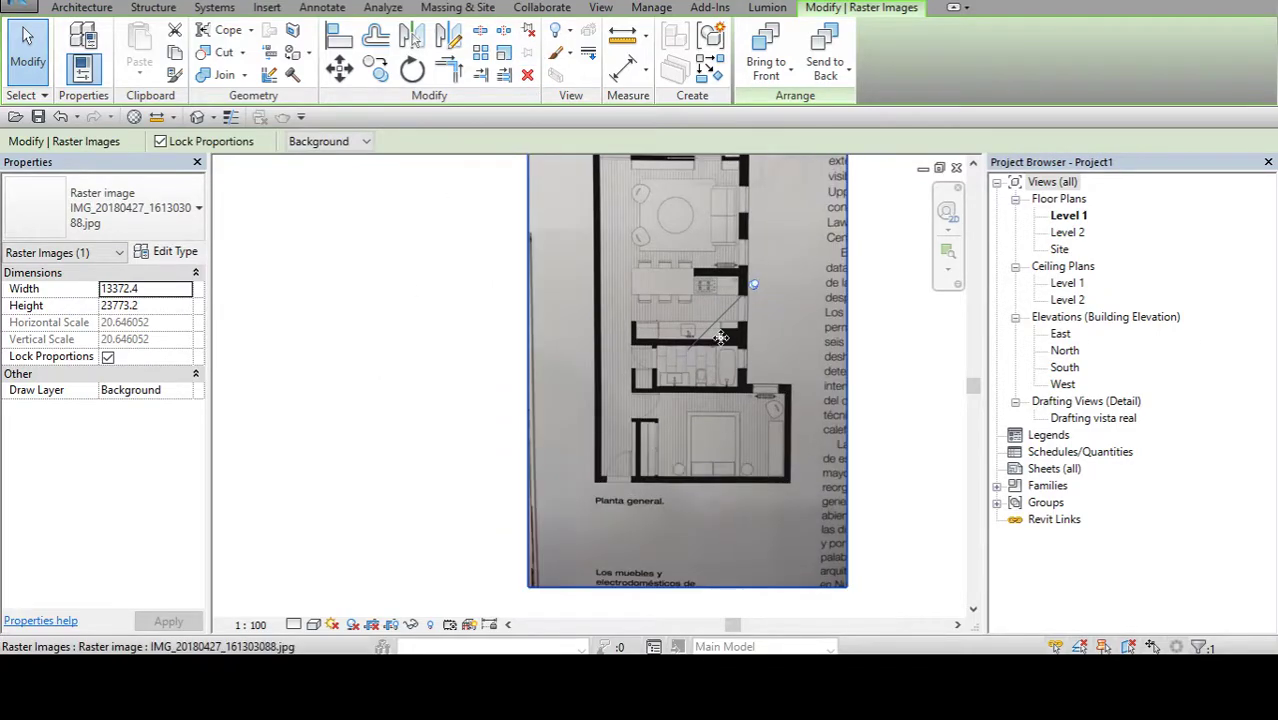
scroll(700, 300, down, 2)
key(Escape)
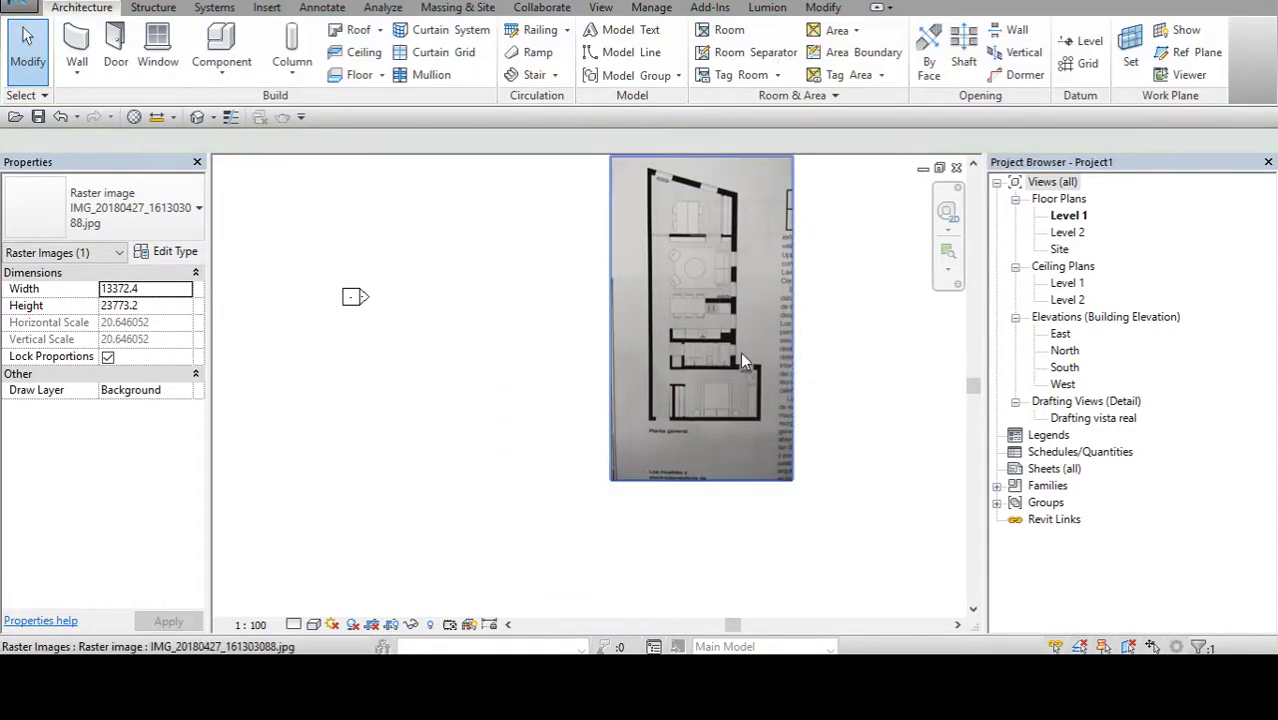
middle_drag(740, 351, 640, 373)
Step: Draw a Generic - 200mm wall along one of the image's drawn walls
click(72, 50)
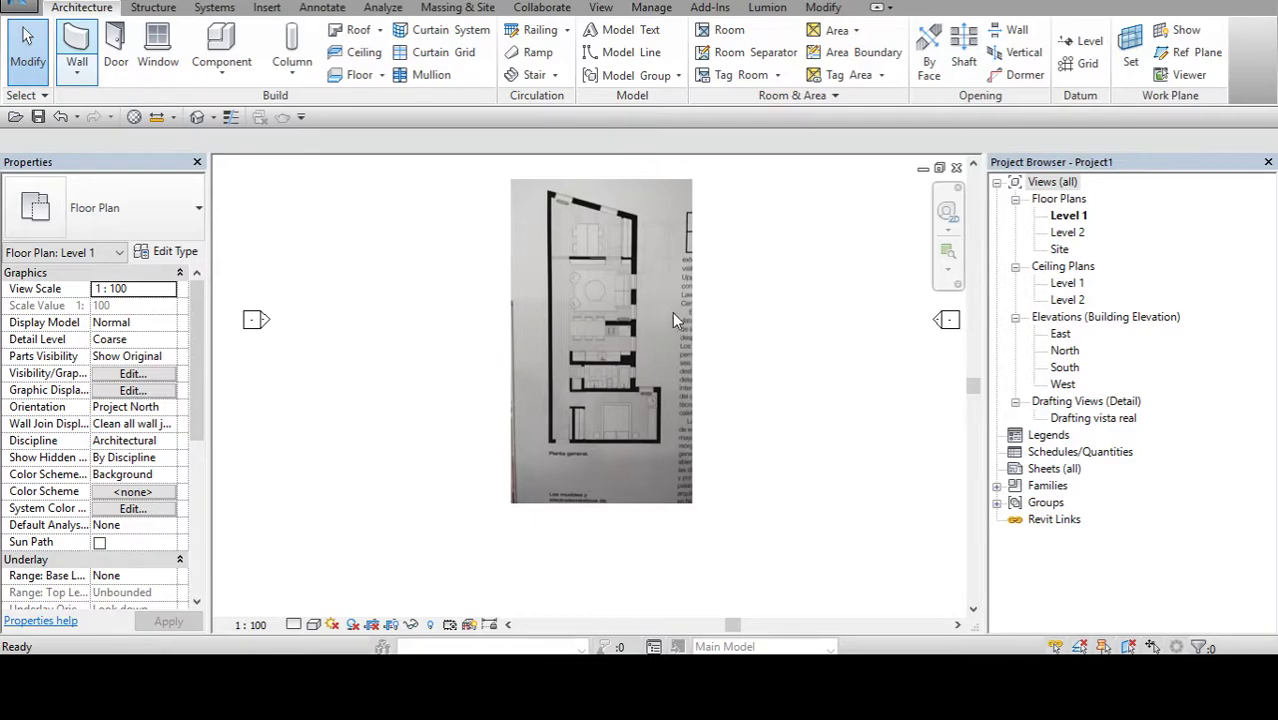
scroll(594, 240, up, 5)
scroll(594, 240, up, 3)
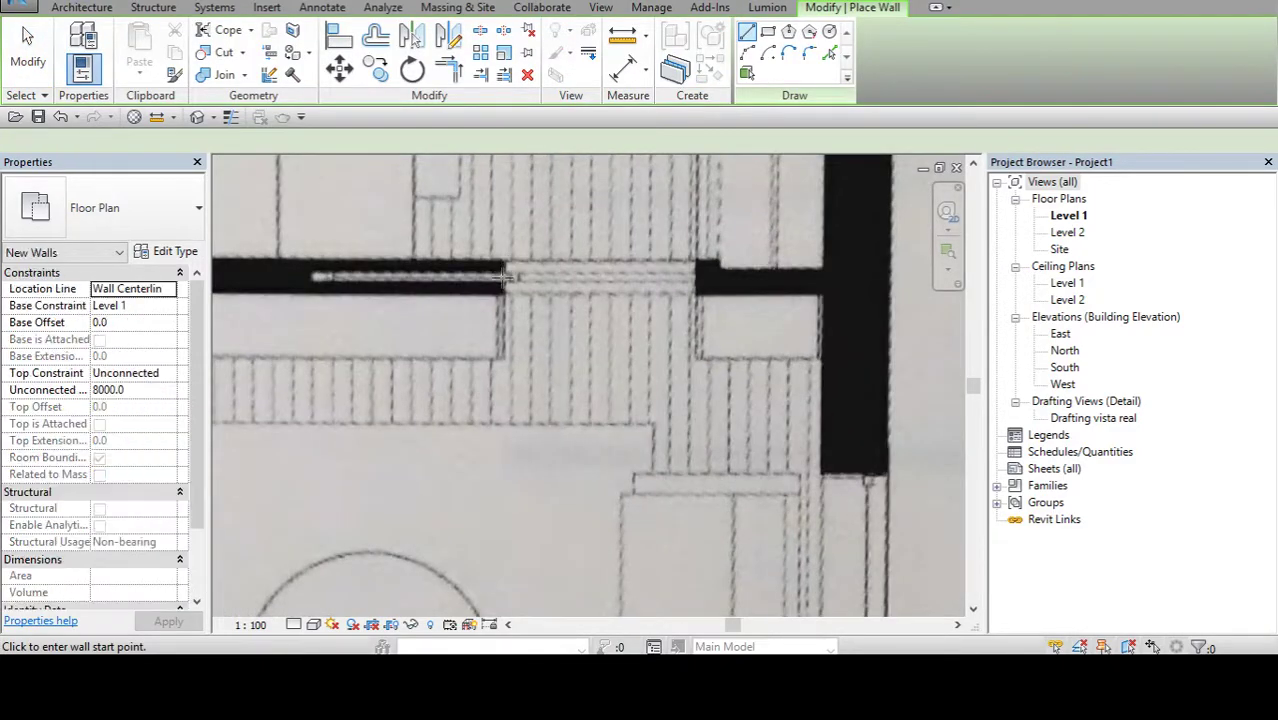
click(692, 277)
middle_drag(412, 278, 672, 203)
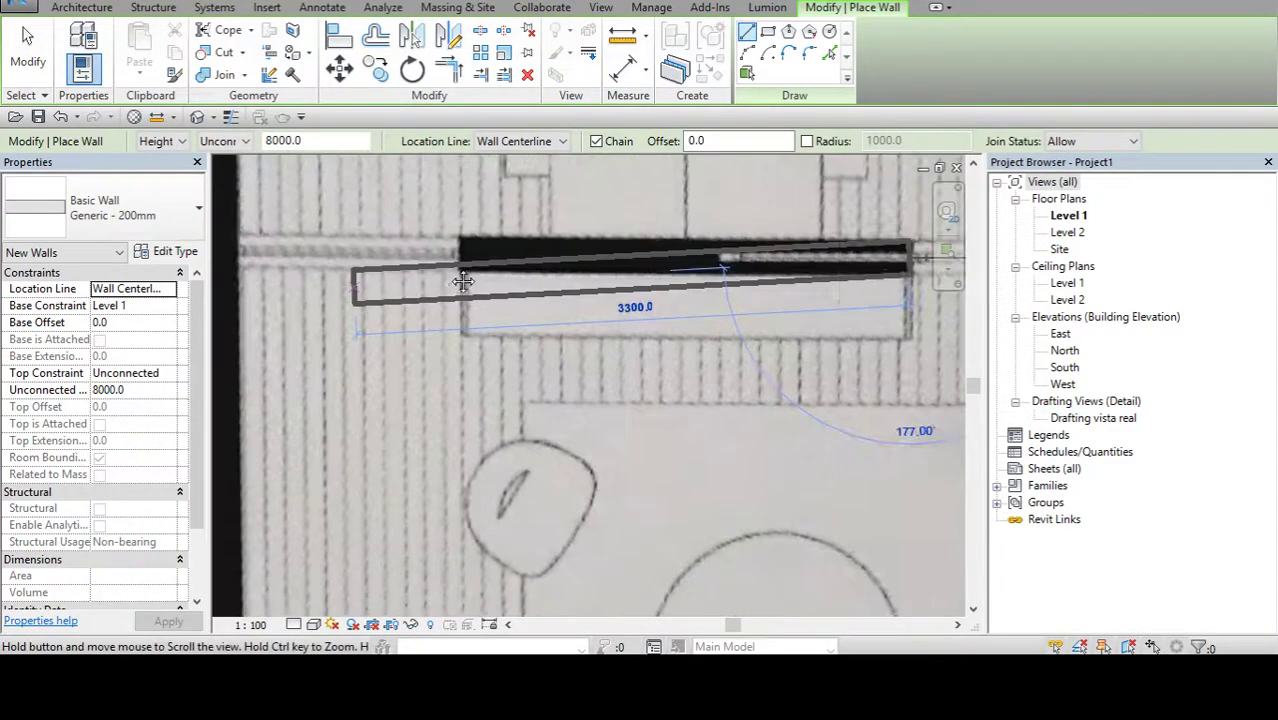
click(670, 205)
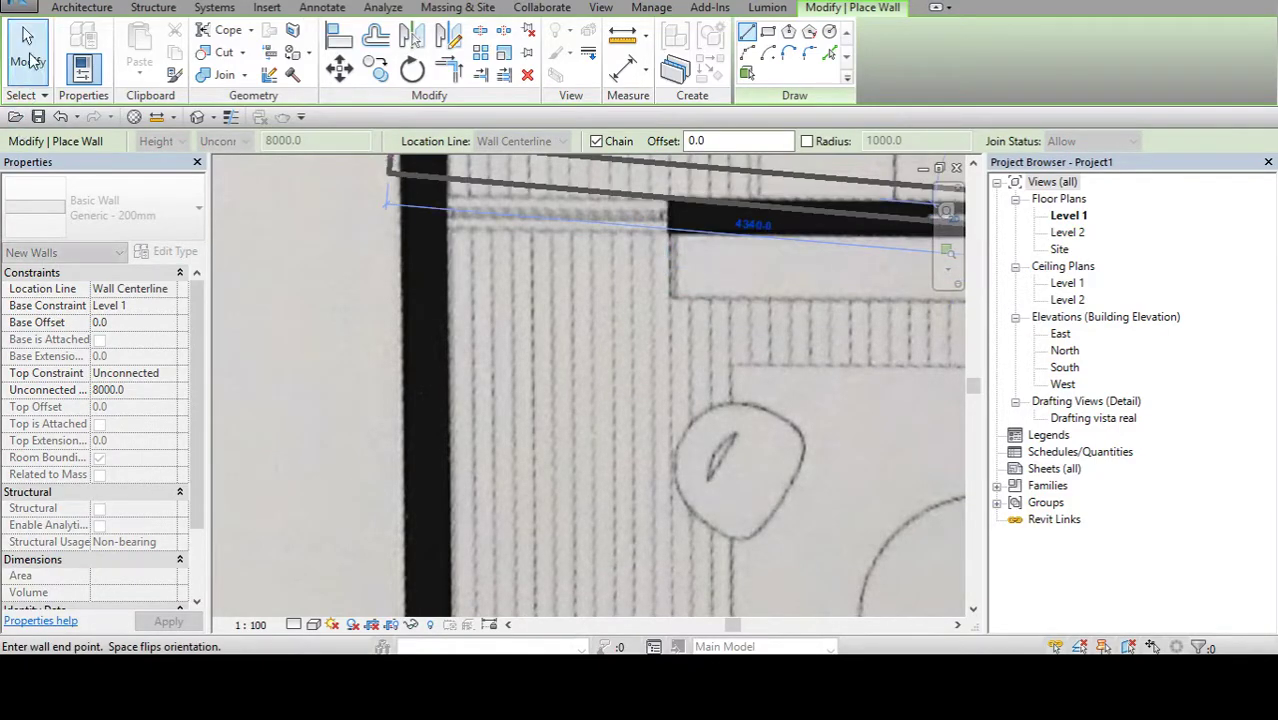
key(Escape)
key(Escape)
scroll(653, 380, down, 2)
middle_drag(653, 380, 486, 364)
scroll(486, 364, down, 3)
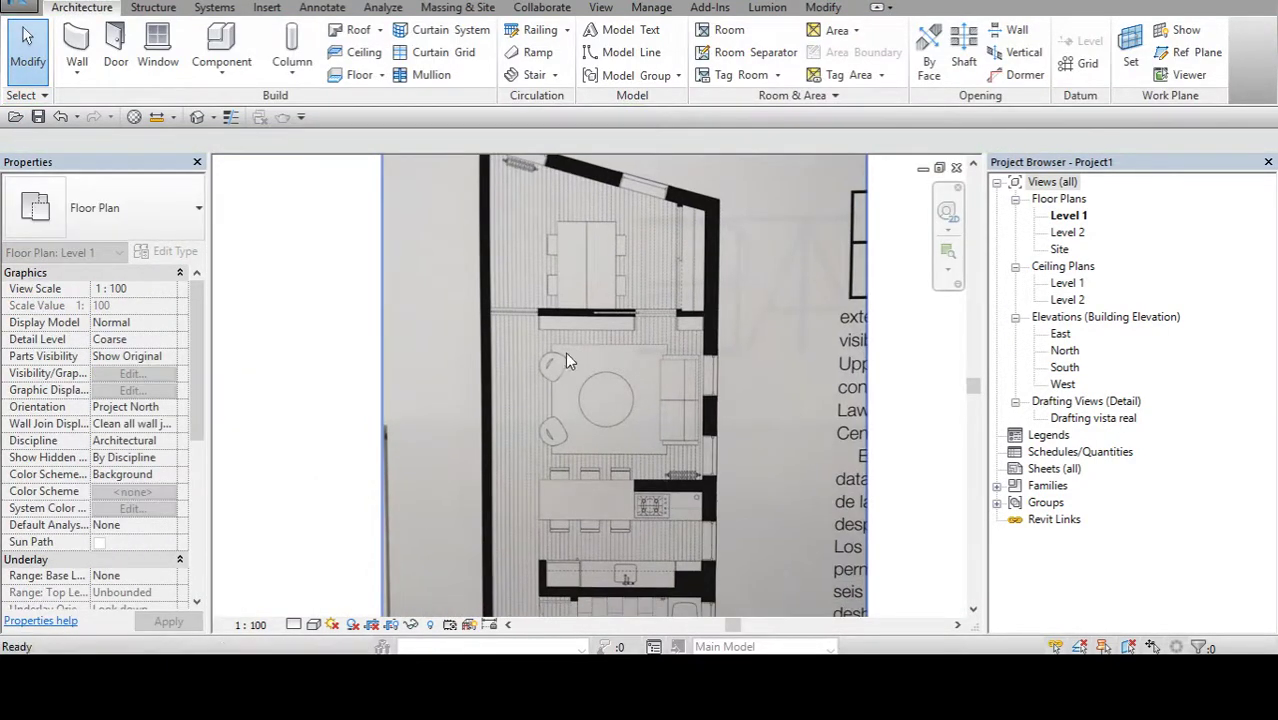
Step: Collapse the Floor Plans and Ceiling Plans groups in the Project Browser
scroll(565, 351, down, 2)
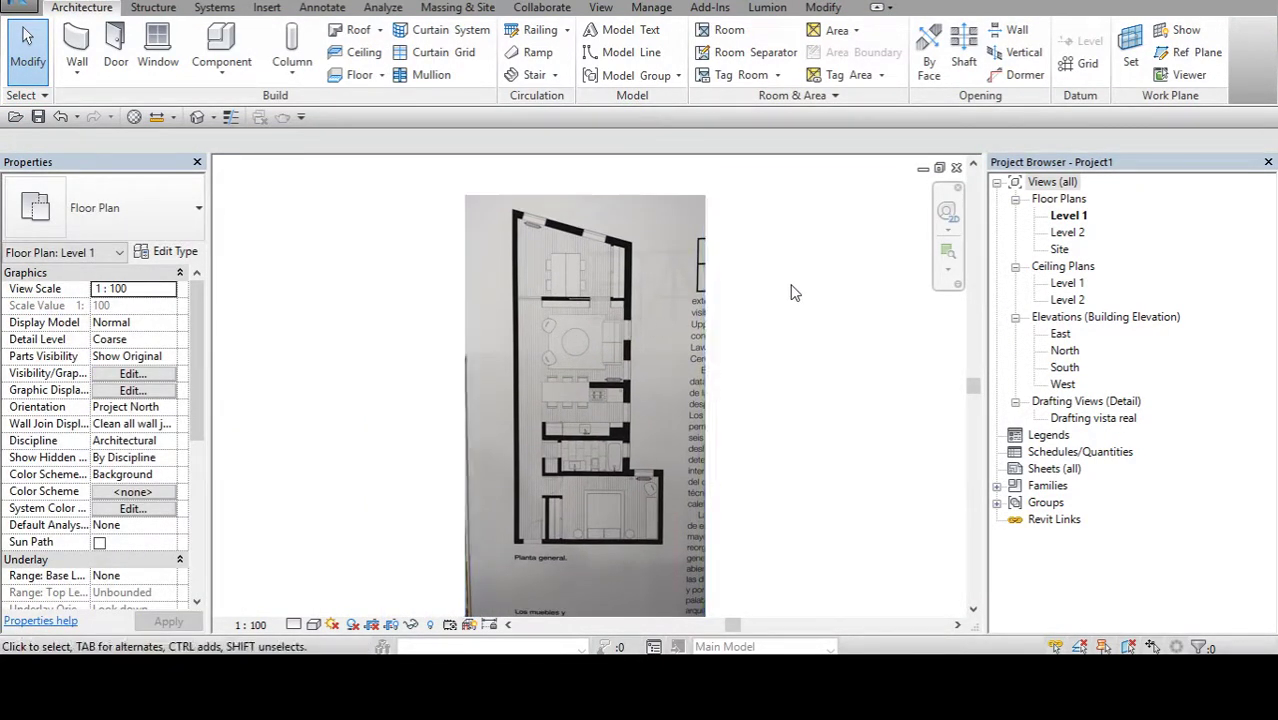
click(1024, 203)
click(1015, 199)
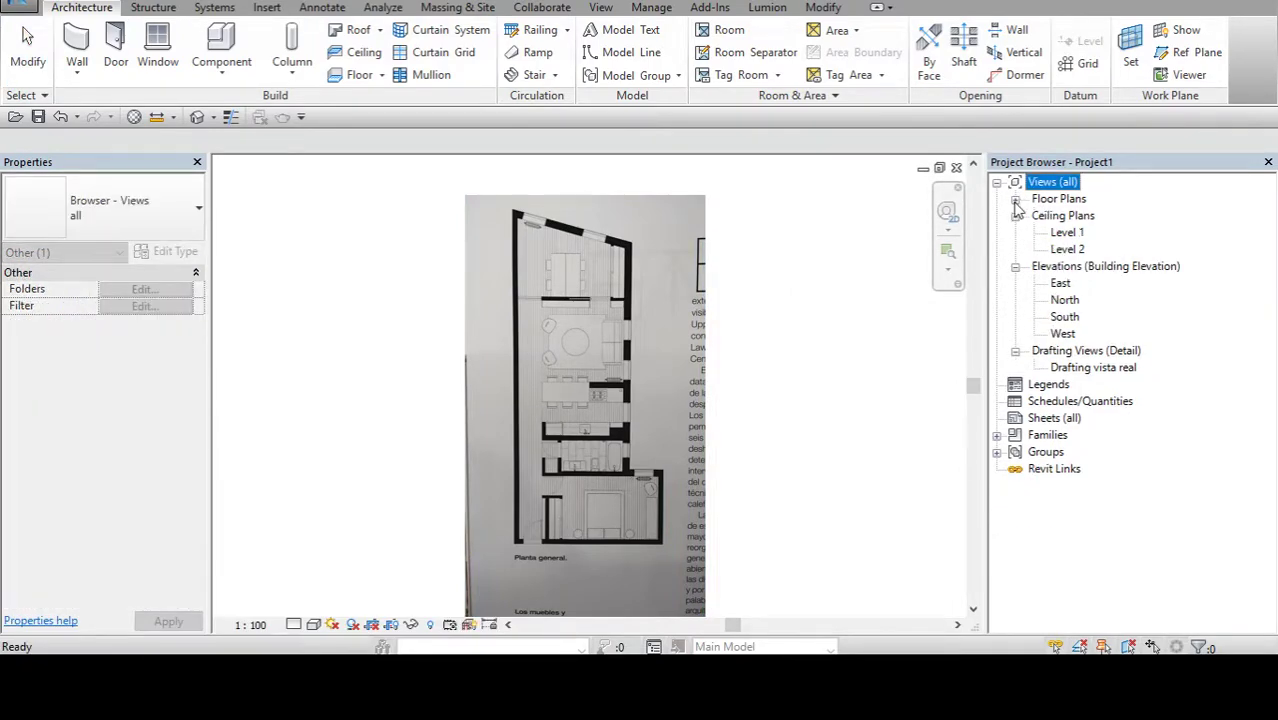
click(1015, 216)
click(537, 263)
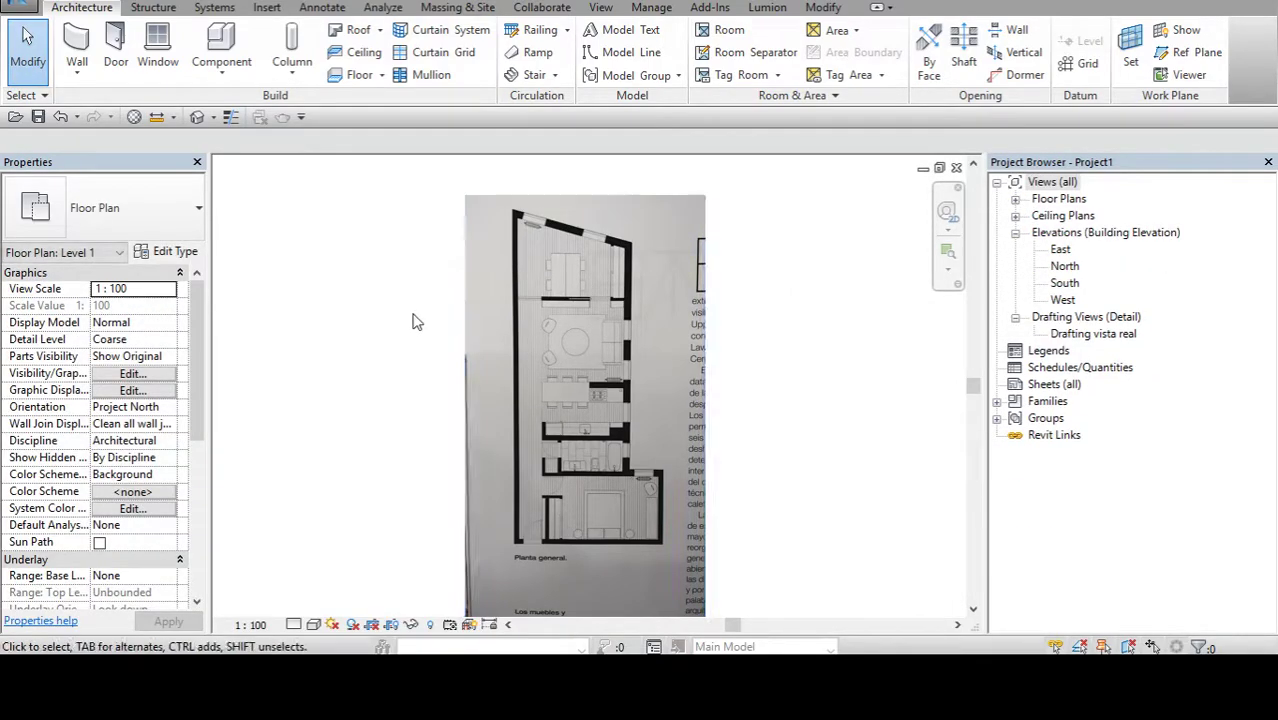
Step: Set the Level 1 plan's detail level to Medium, then select the floor-plan image
middle_drag(416, 320, 449, 292)
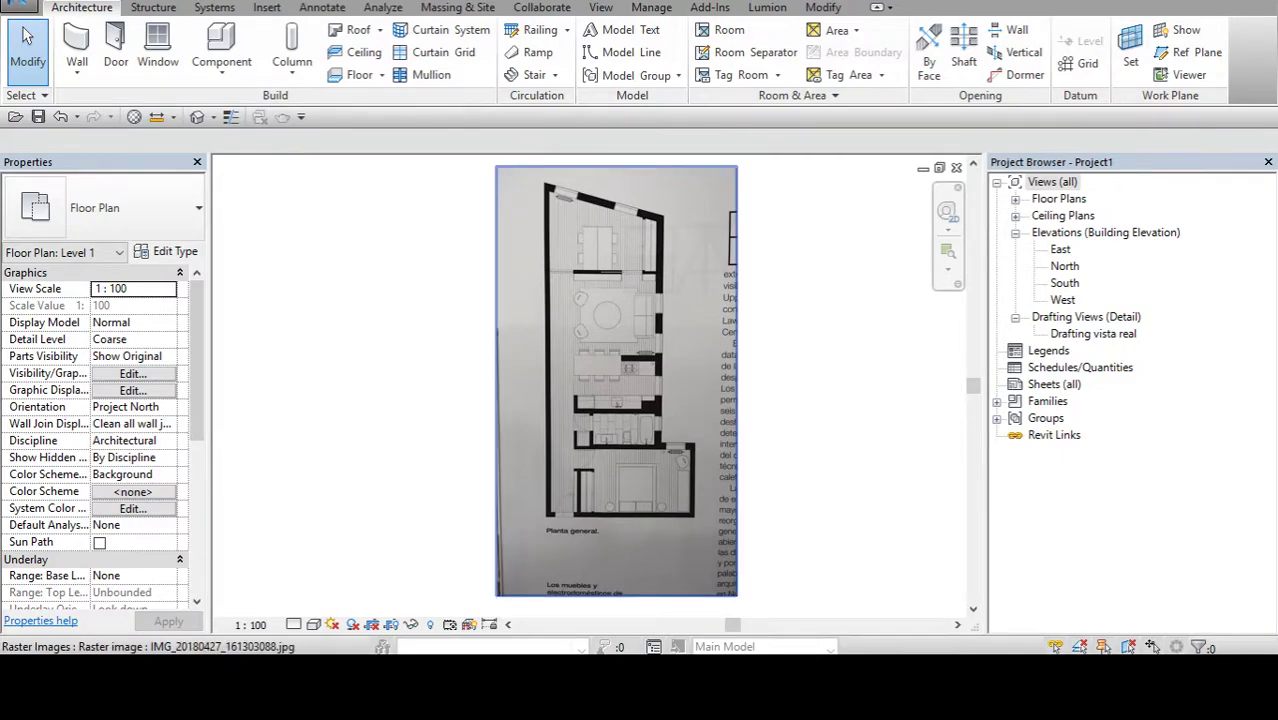
click(293, 624)
click(318, 587)
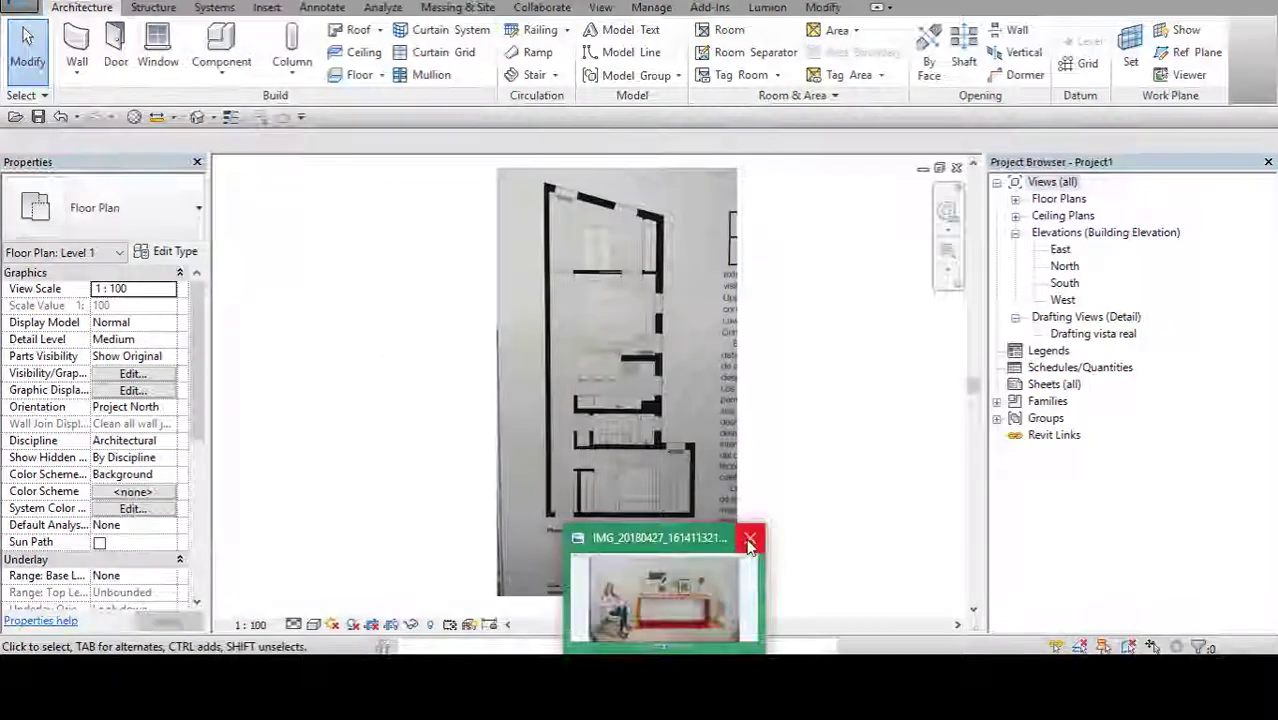
click(750, 536)
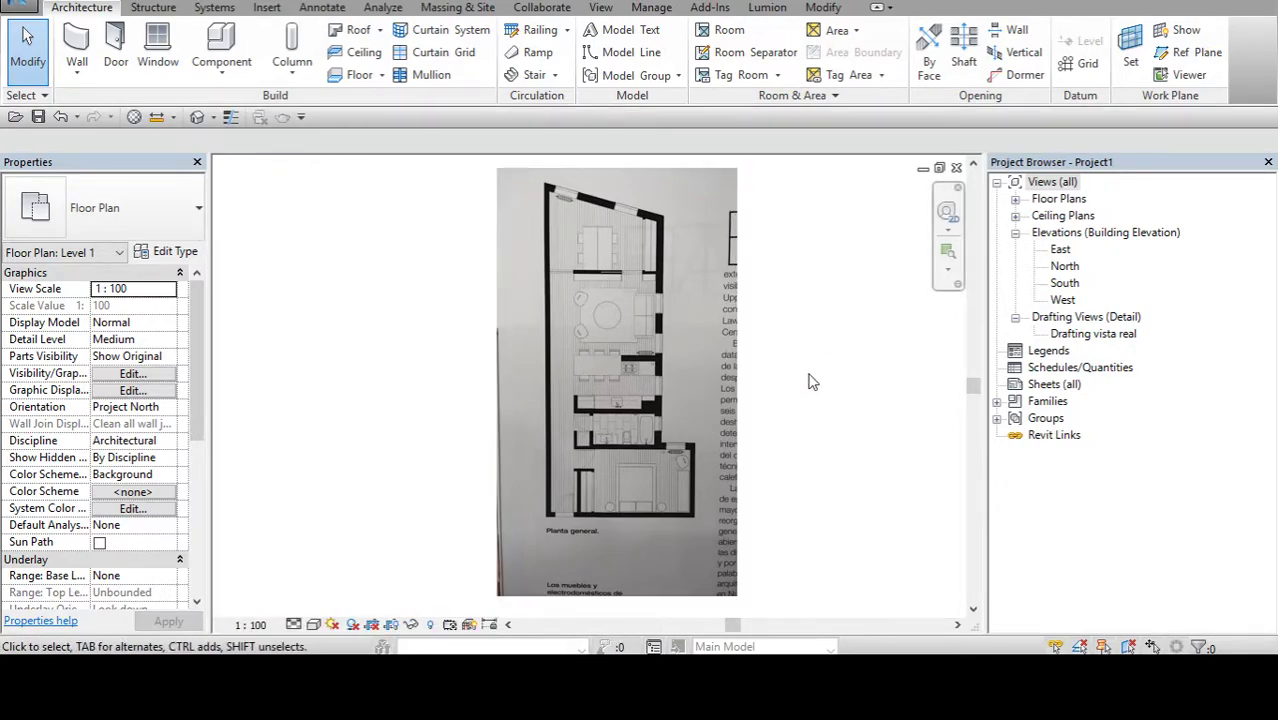
click(630, 376)
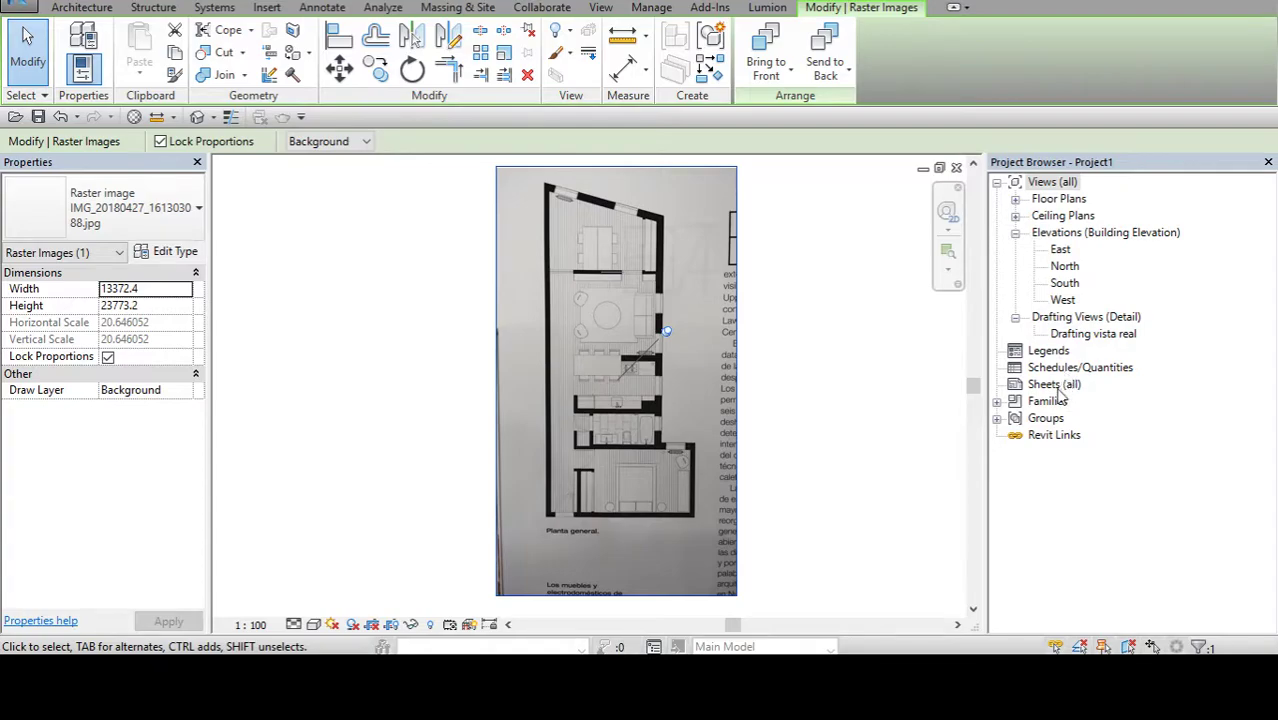
Step: Open the Drafting vista real view and tile it beside Level 1 with WT
double_click(1093, 333)
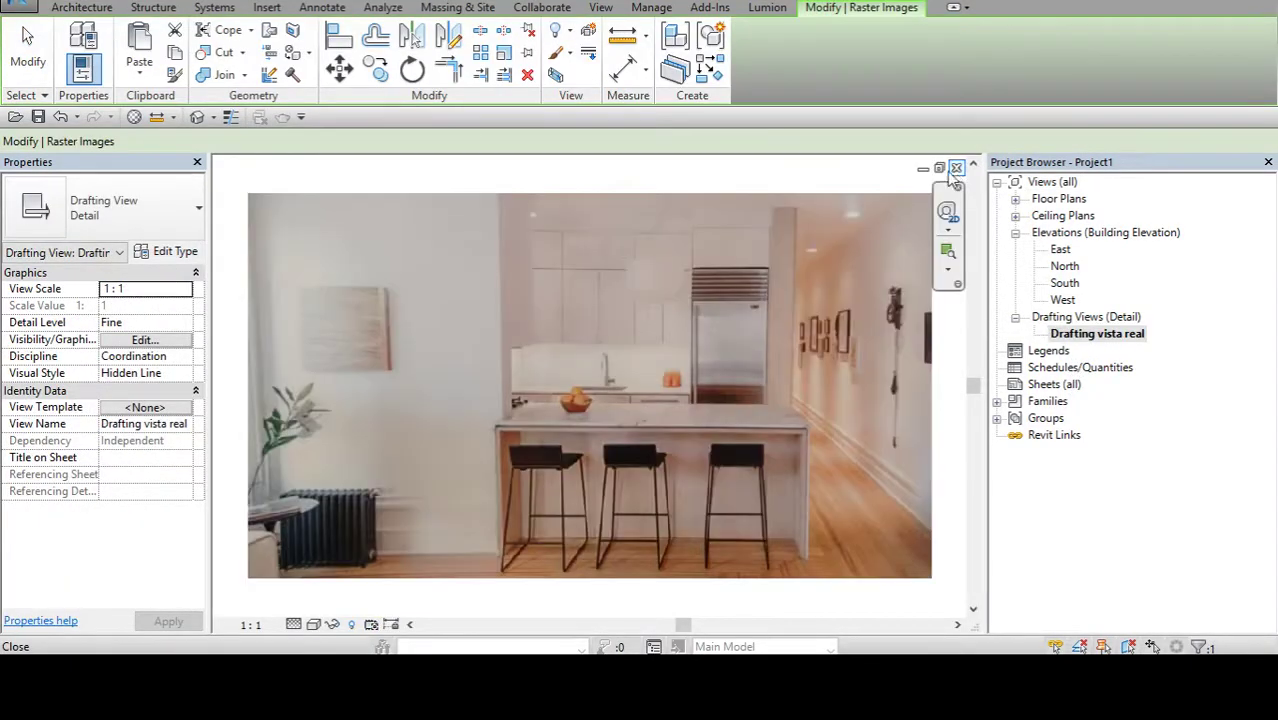
click(956, 168)
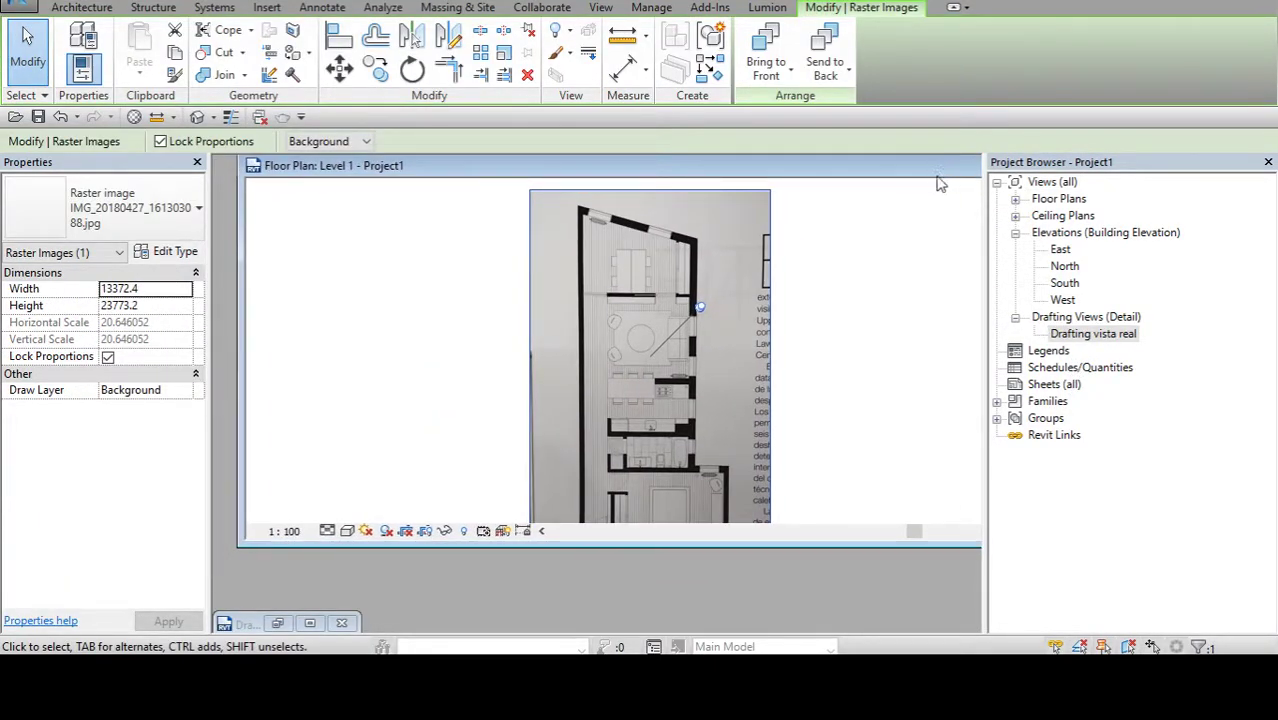
key(w)
key(t)
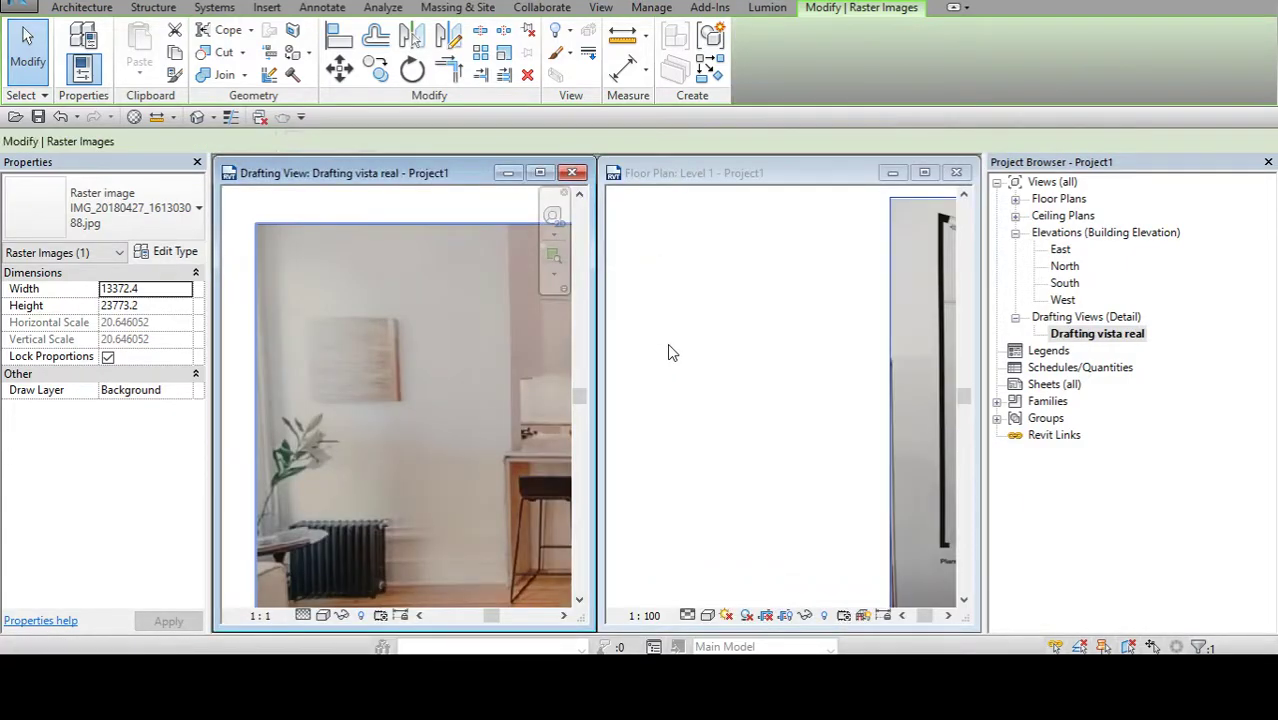
Step: Fit the floor-plan image in the Level 1 window and clear its selection
scroll(417, 365, down, 2)
scroll(369, 330, down, 2)
scroll(388, 348, down, 1)
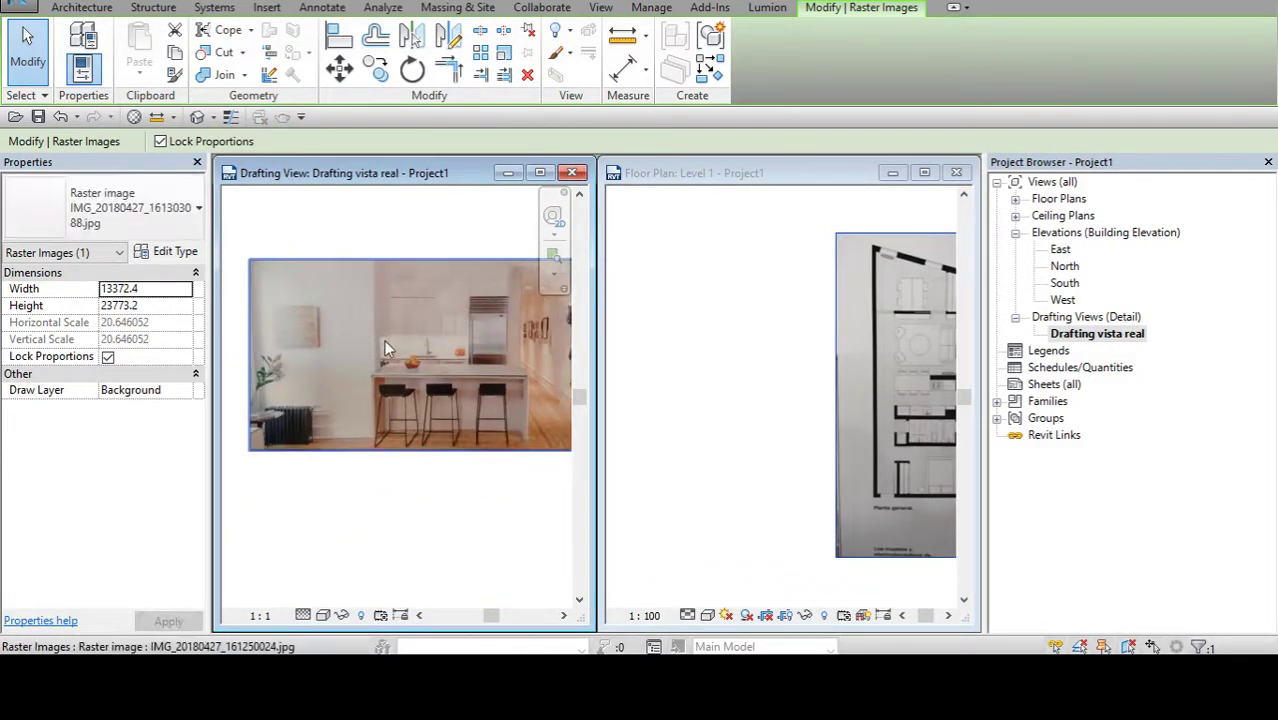
key(Escape)
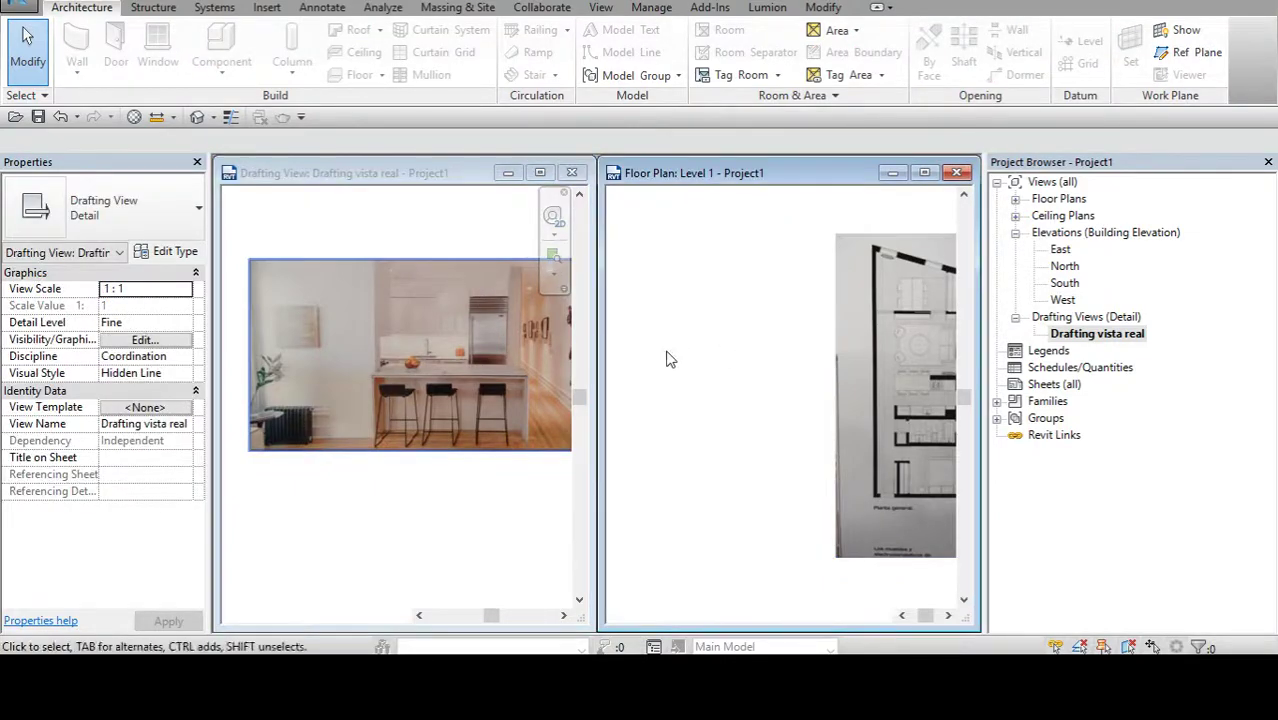
middle_click(656, 354)
middle_click(656, 354)
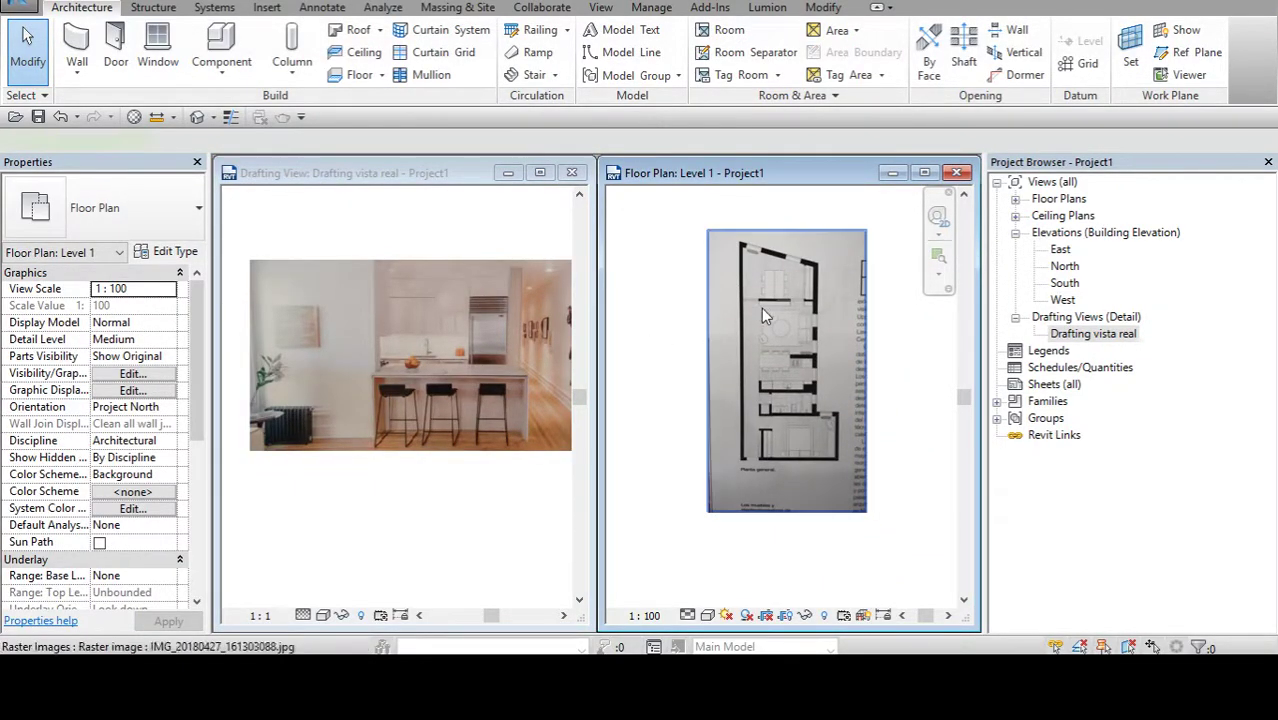
click(761, 308)
click(648, 360)
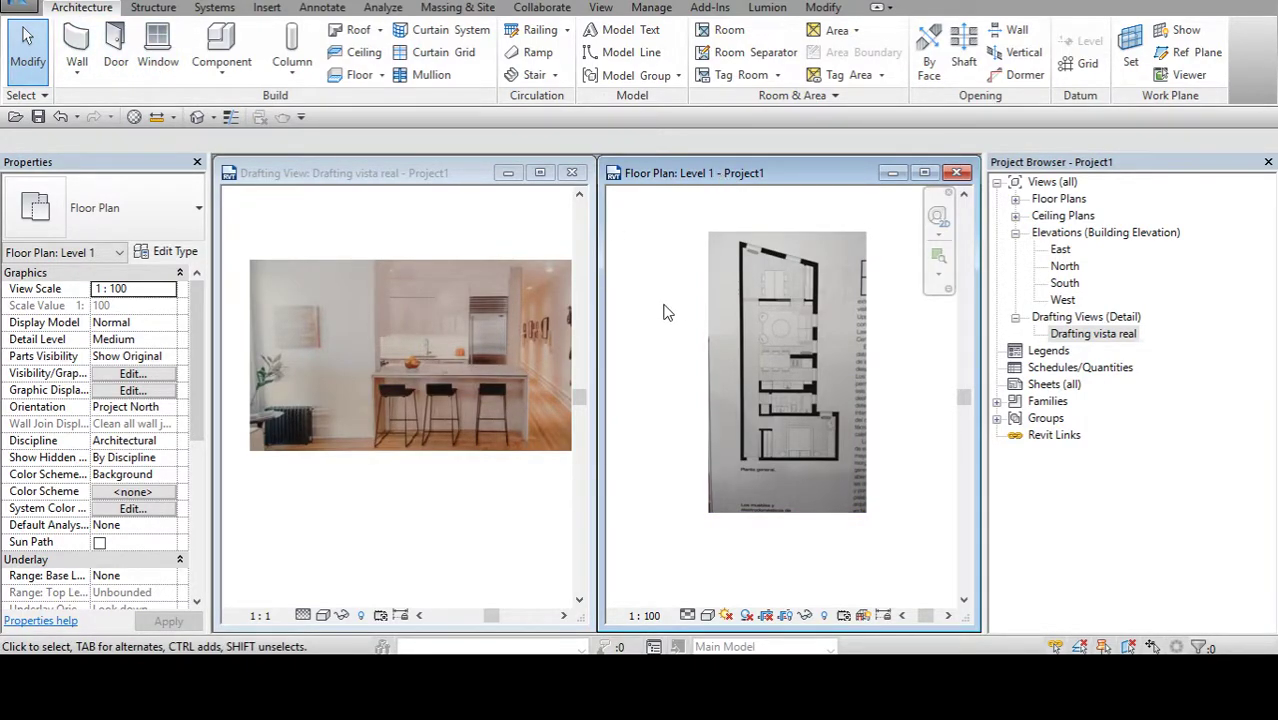
key(alt+Tab)
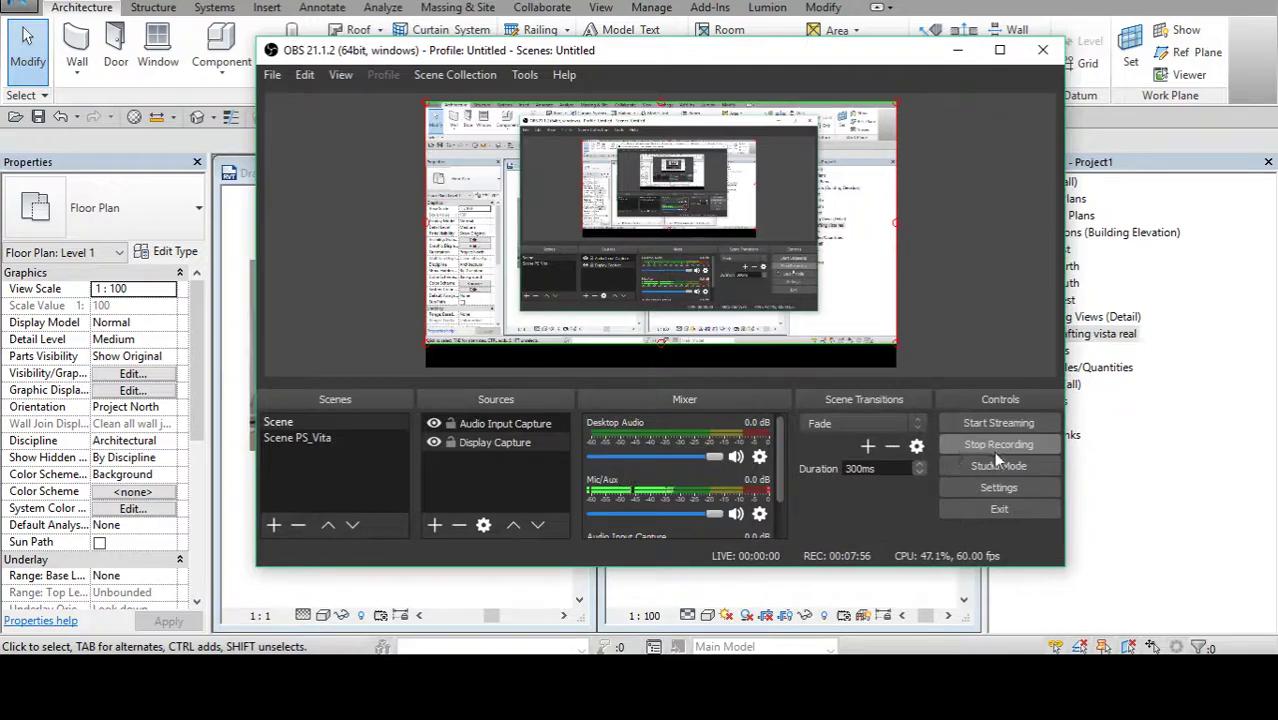